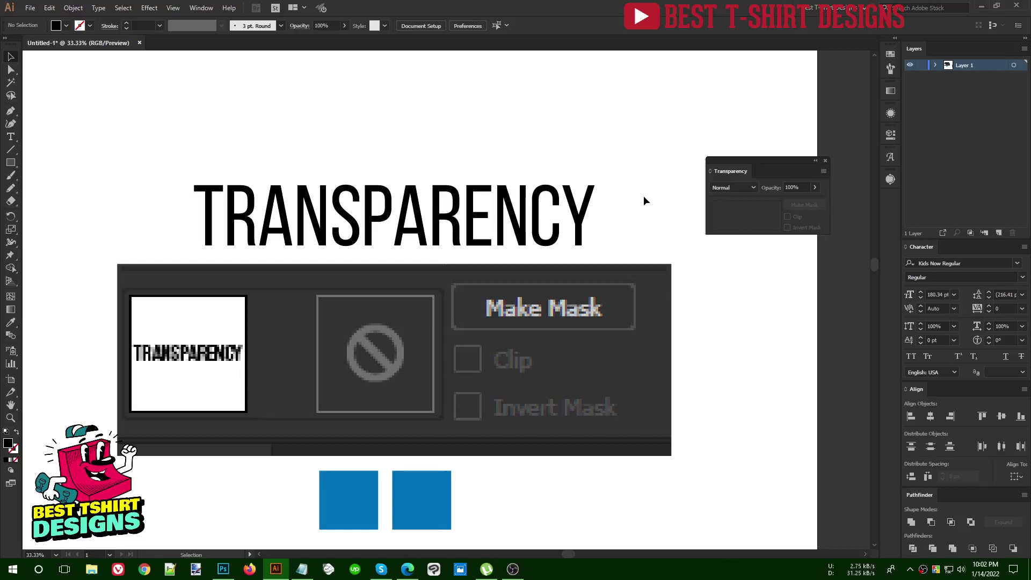
# Move the floating Transparency panel up beside the TRANSPARENCY heading so it clears the artwork
pyautogui.scroll(-1, 453, 127)
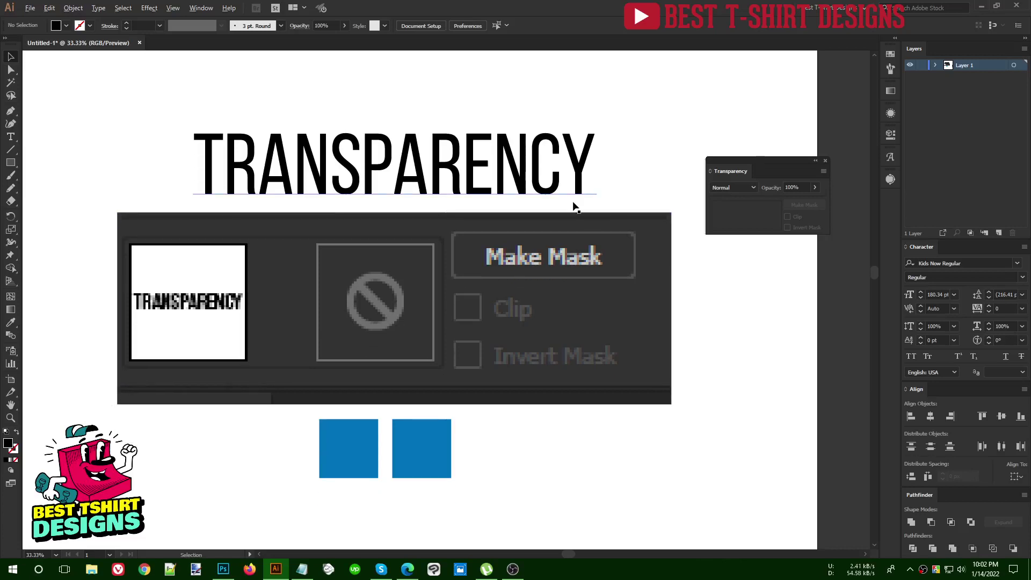
pyautogui.scroll(-1, 575, 207)
pyautogui.moveTo(184, 98); pyautogui.dragTo(687, 476)
pyautogui.click(663, 384)
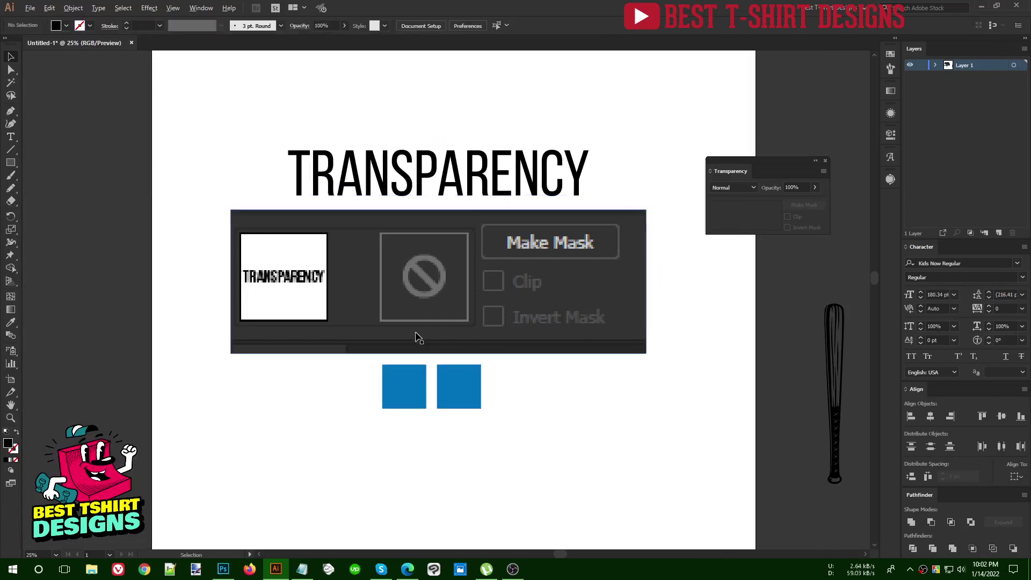
pyautogui.scroll(1, 417, 338)
pyautogui.moveTo(768, 168); pyautogui.dragTo(781, 76)
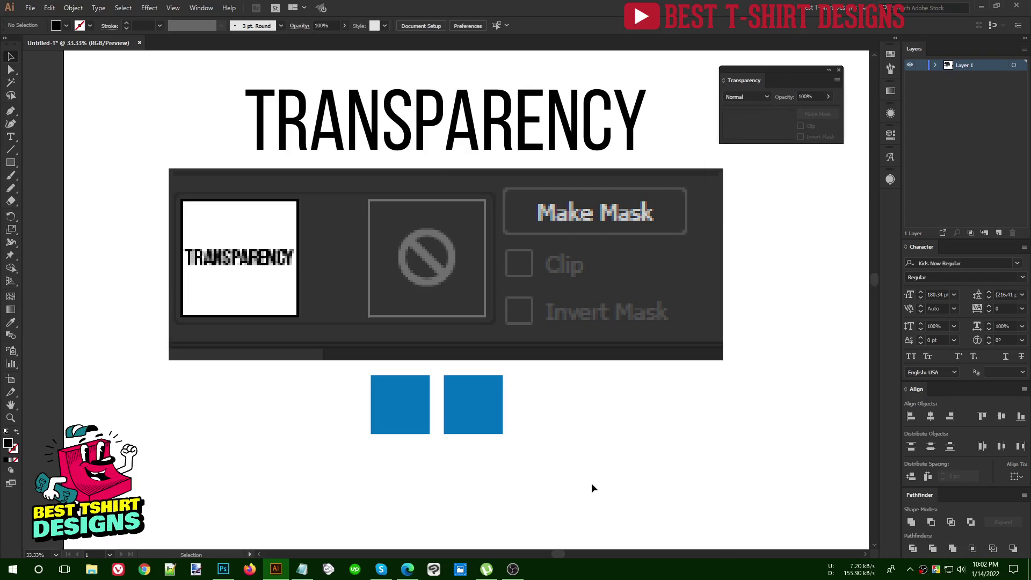
pyautogui.scroll(2, 591, 483)
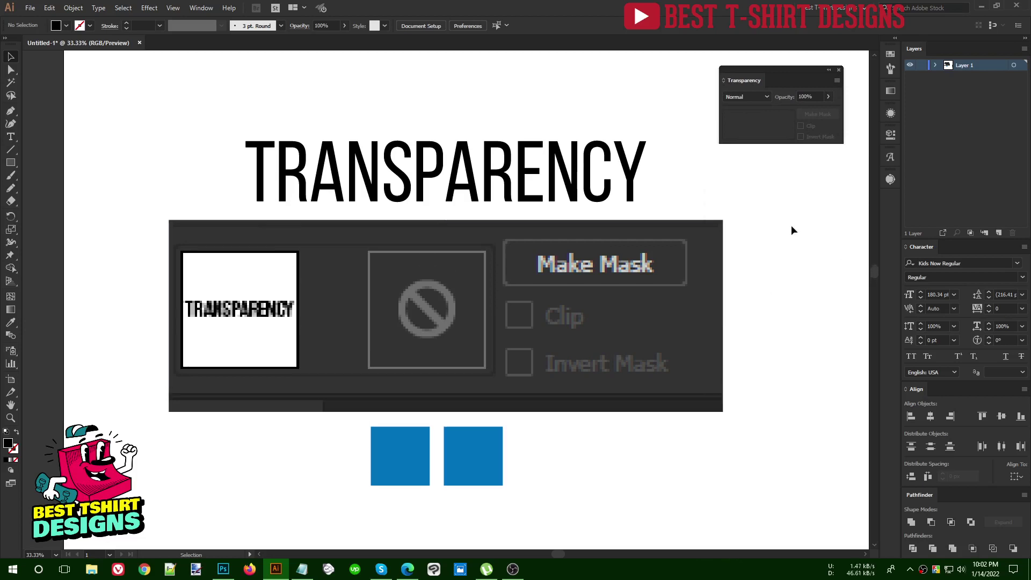
pyautogui.moveTo(149, 116); pyautogui.dragTo(743, 530)
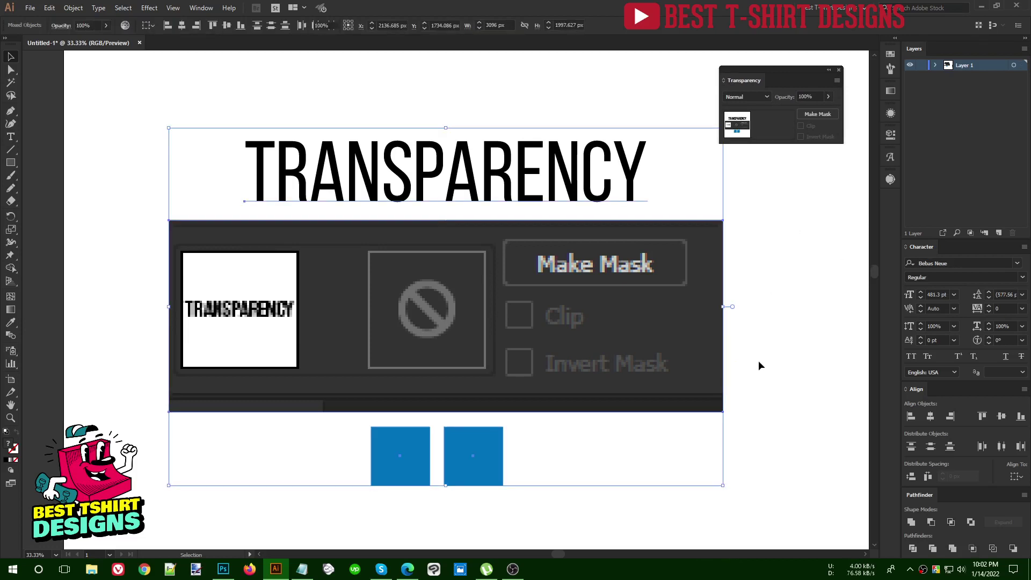
pyautogui.click(760, 366)
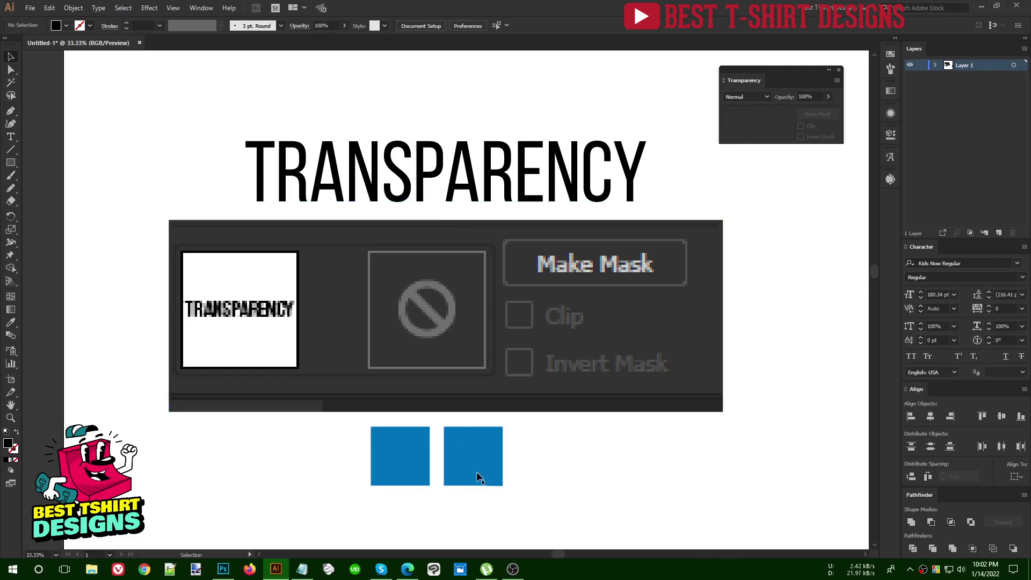
# Try erasing the outer corners of the right blue square with the Eraser, and shift the cut square away from its neighbour
pyautogui.scroll(-2, 478, 472)
pyautogui.click(482, 394)
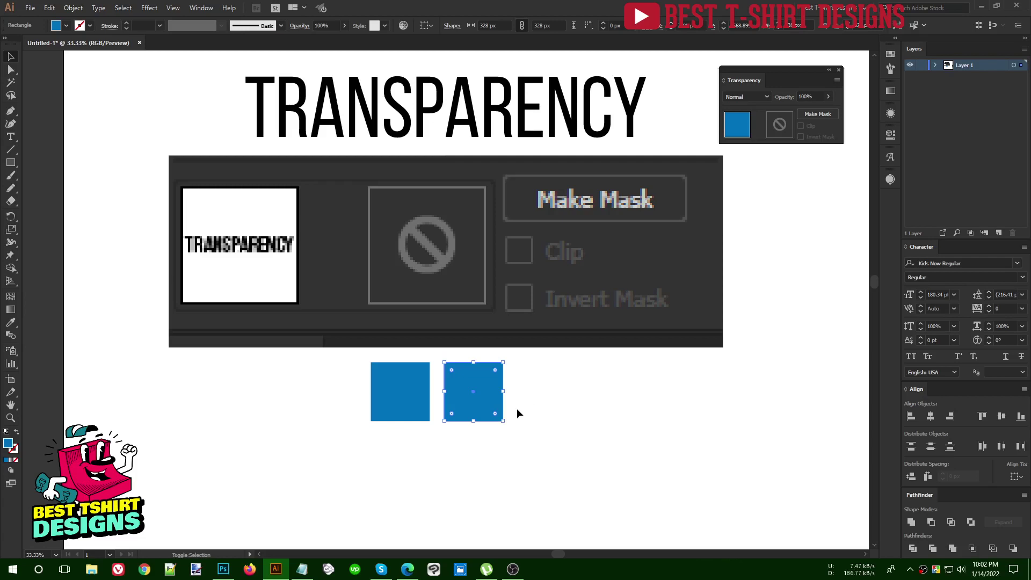
pyautogui.hotkey('shift', 'e')
pyautogui.moveTo(510, 403); pyautogui.dragTo(505, 344)
pyautogui.press('v')
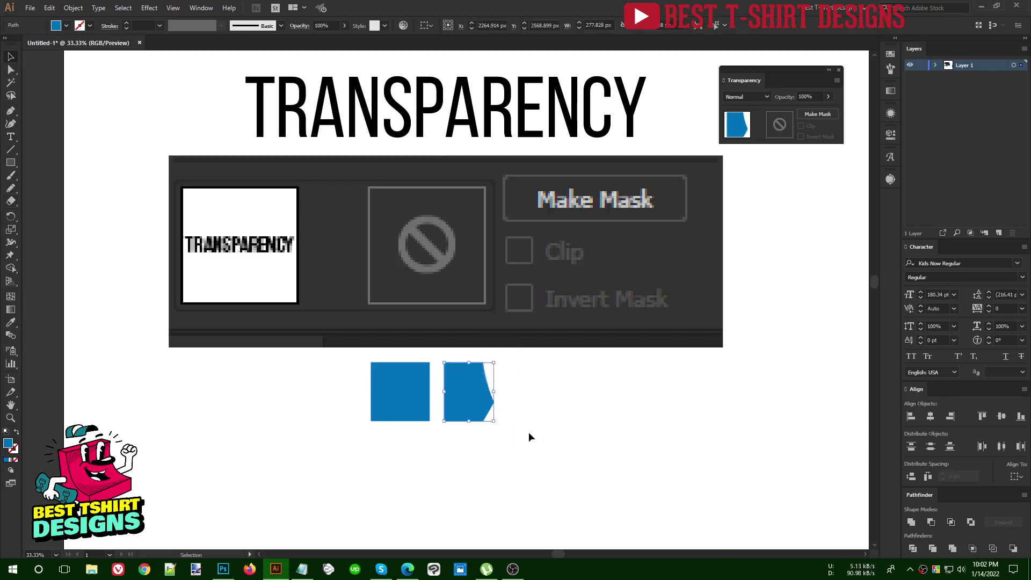
pyautogui.click(529, 431)
pyautogui.keyDown('alt'); pyautogui.scroll(3, 533, 442); pyautogui.keyUp('alt')
pyautogui.moveTo(326, 276); pyautogui.dragTo(420, 275)
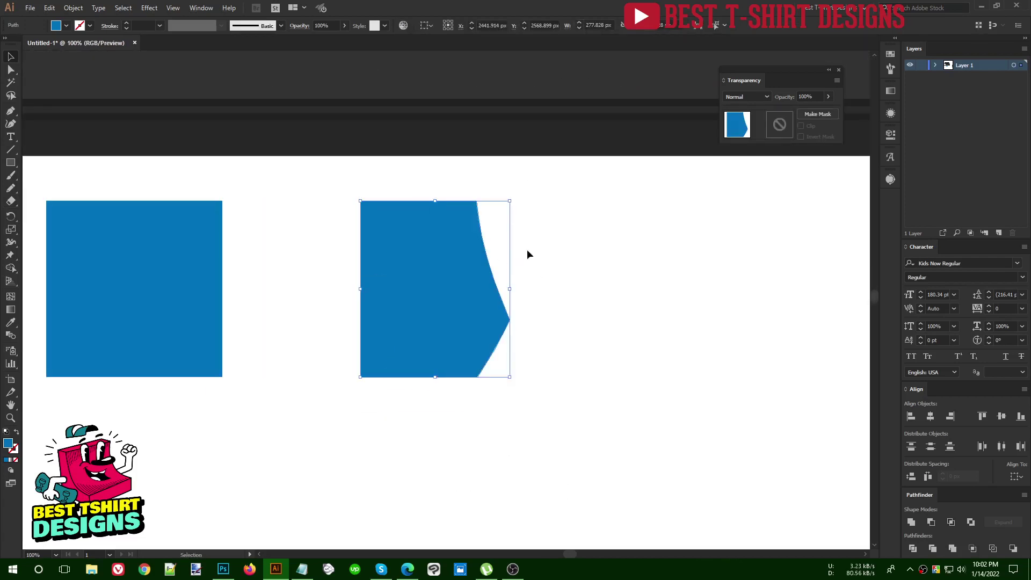
pyautogui.click(504, 191)
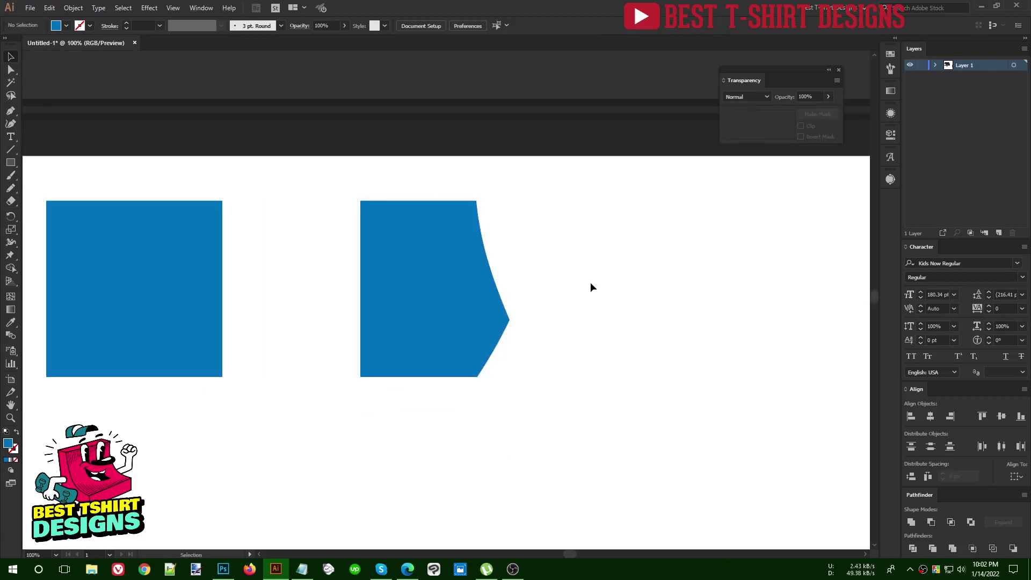
# Undo the move and the erasing of the right square, and erase its outer corners again with the Eraser
pyautogui.hotkey('ctrl', 'z')
pyautogui.hotkey('ctrl', 'z')
pyautogui.hotkey('ctrl', 'z')
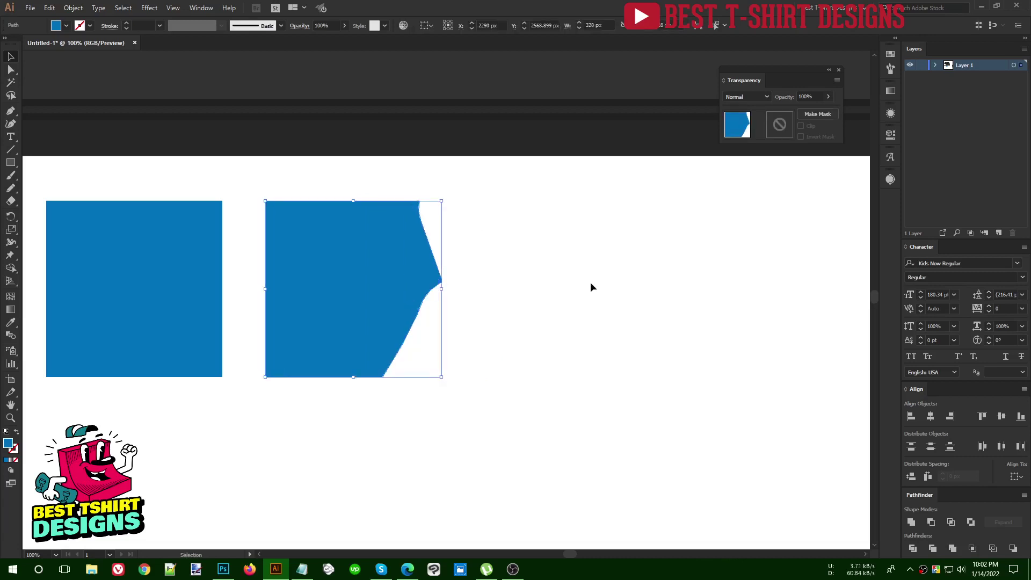
# Move the cut square to the right, leaving a clear gap between it and the intact square
pyautogui.click(591, 282)
pyautogui.press('v')
pyautogui.moveTo(433, 286); pyautogui.dragTo(639, 318)
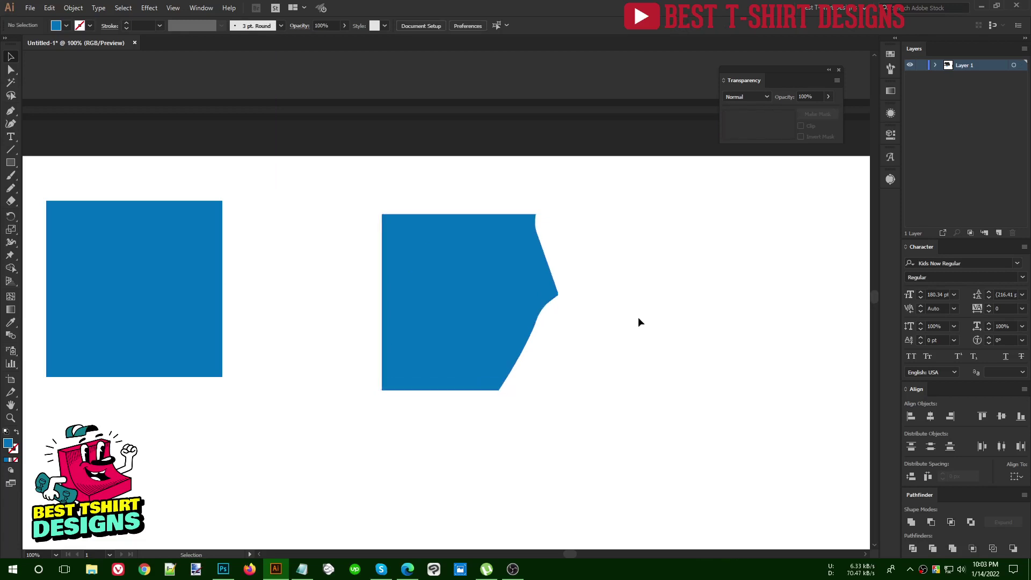
pyautogui.hotkey('ctrl', '-')
pyautogui.hotkey('ctrl', '-')
pyautogui.hotkey('ctrl', '-')
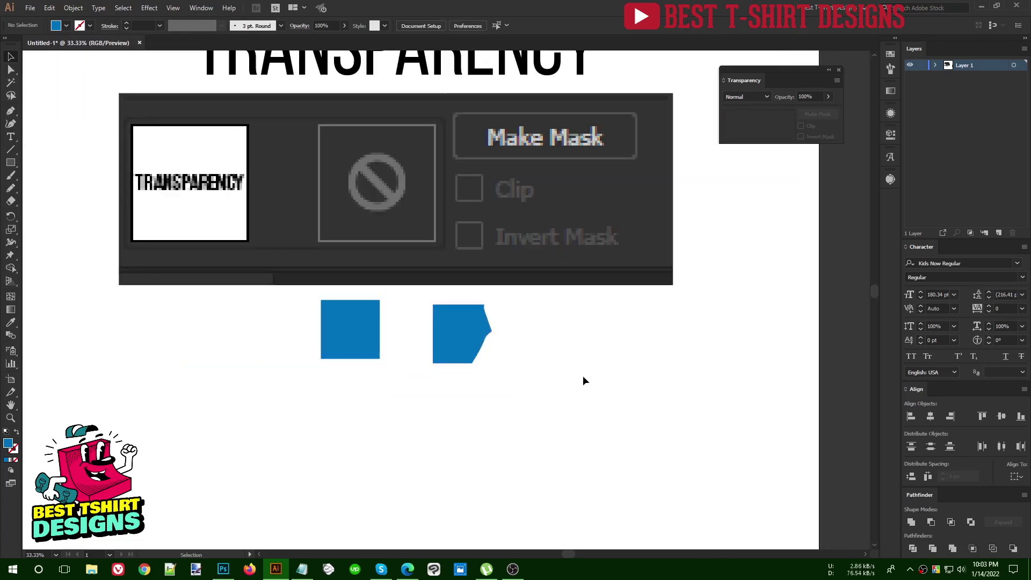
pyautogui.scroll(3, 468, 338)
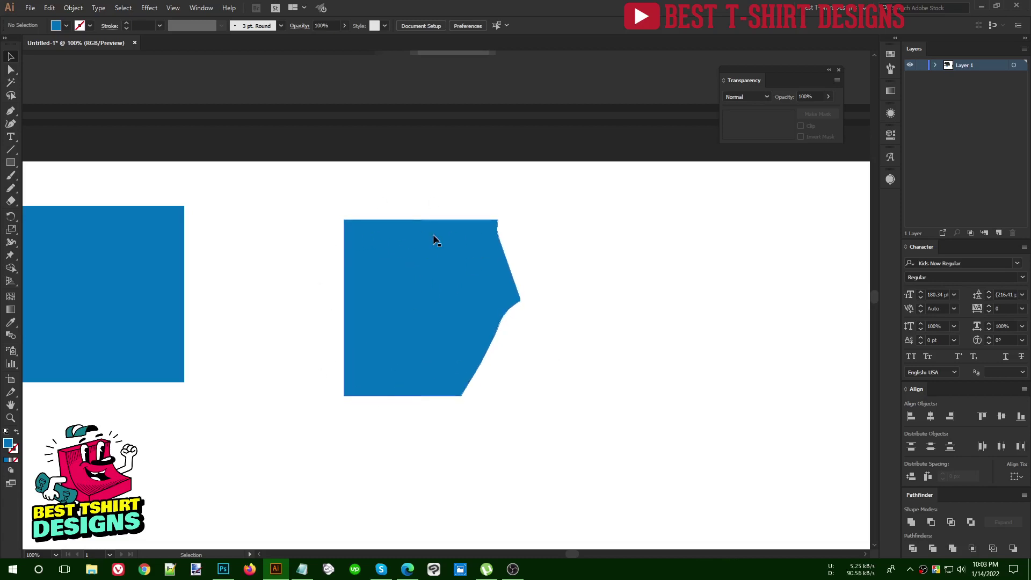
pyautogui.moveTo(416, 320); pyautogui.dragTo(423, 298)
pyautogui.click(557, 414)
pyautogui.moveTo(567, 432); pyautogui.dragTo(536, 364)
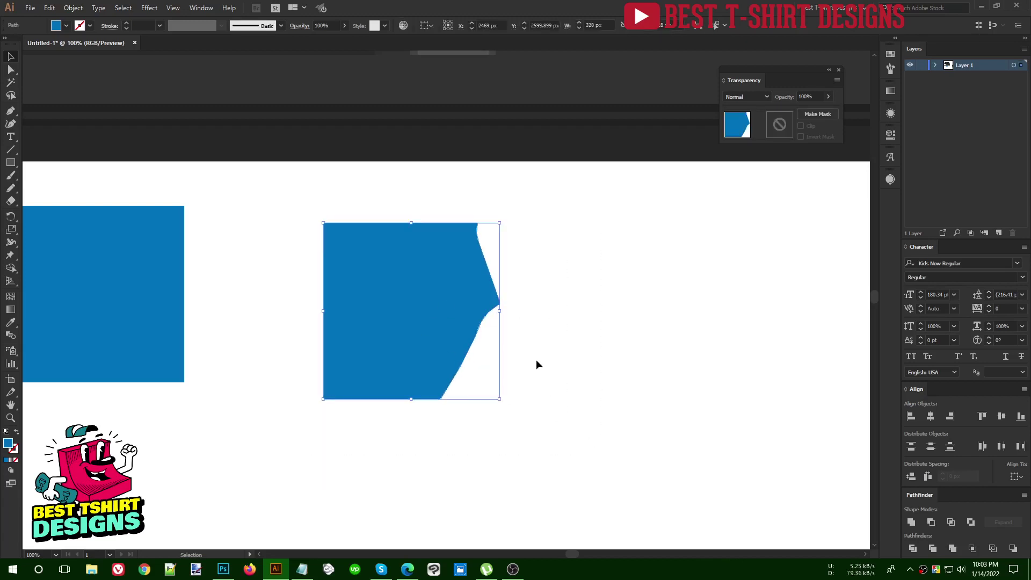
pyautogui.click(537, 365)
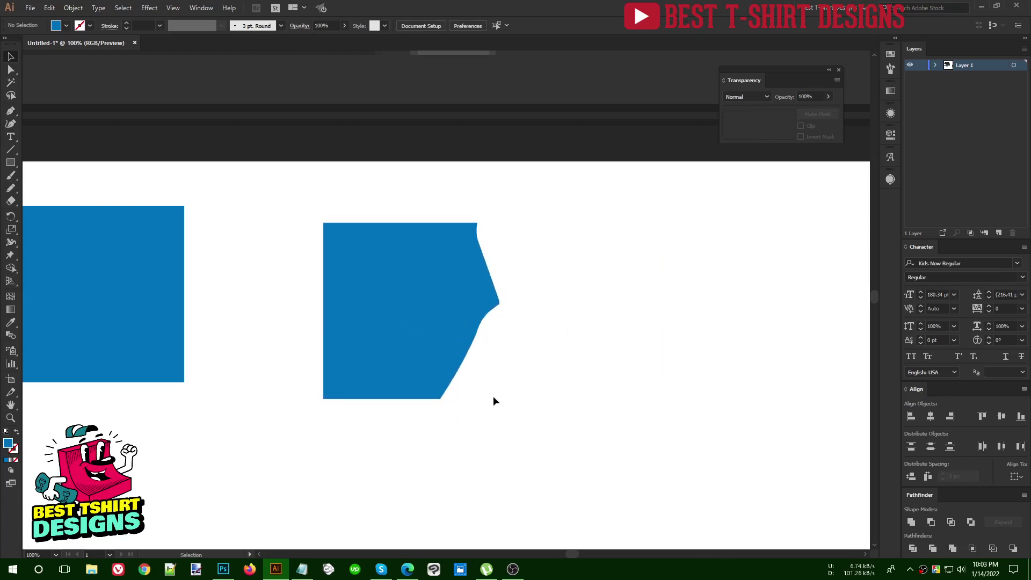
pyautogui.scroll(-4, 451, 369)
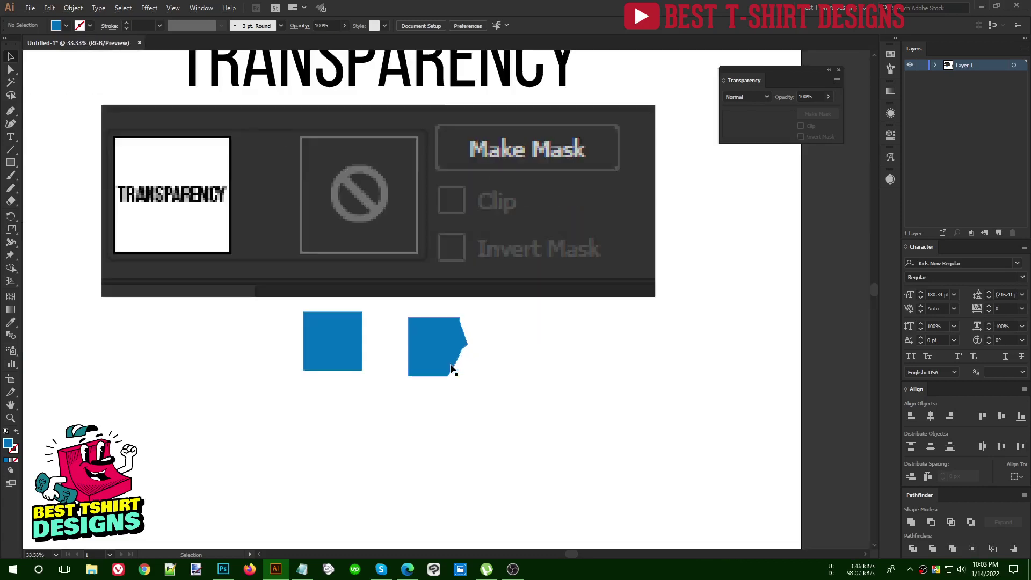
pyautogui.scroll(2, 451, 366)
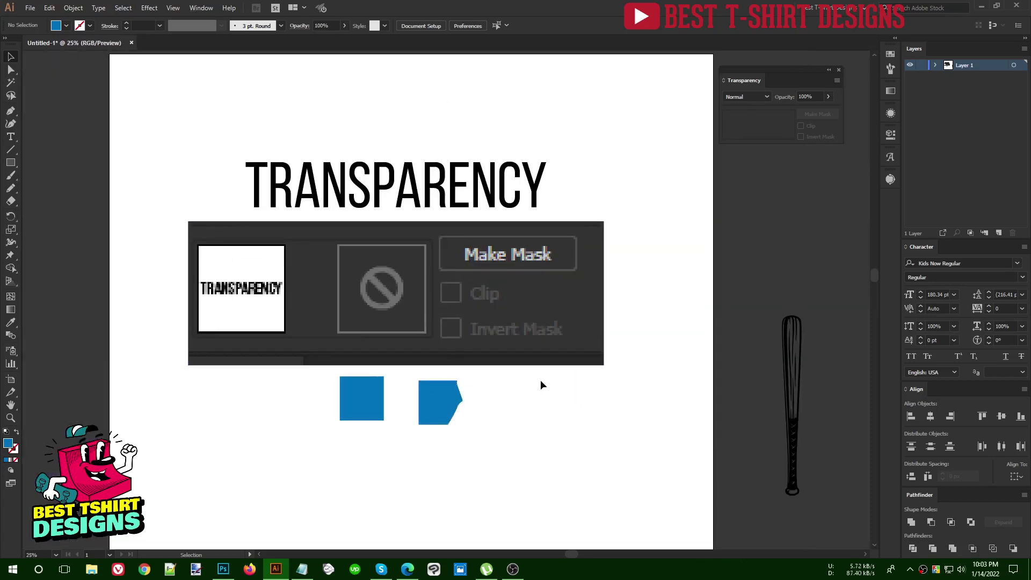
pyautogui.scroll(1, 323, 269)
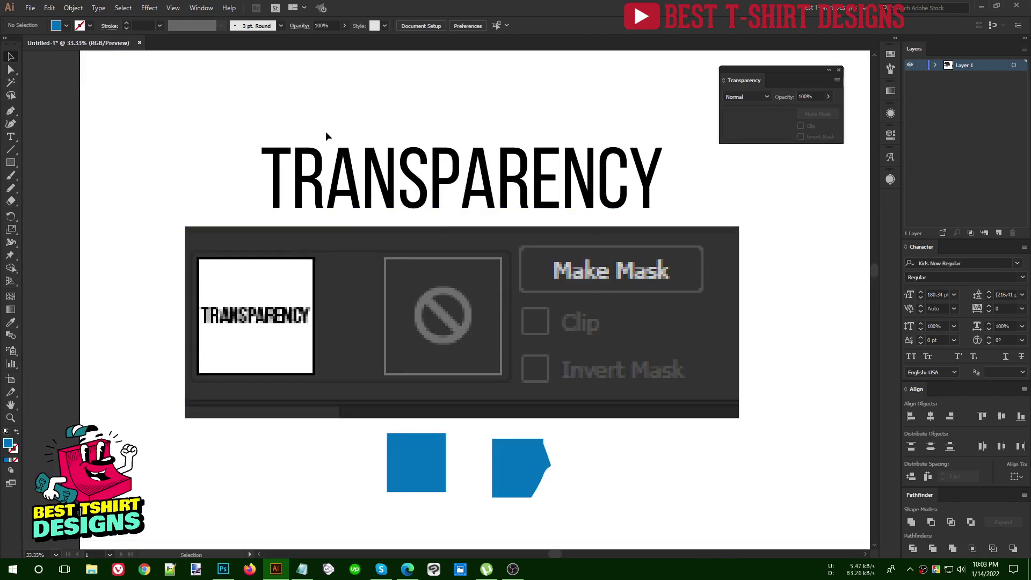
pyautogui.moveTo(166, 100); pyautogui.dragTo(732, 181)
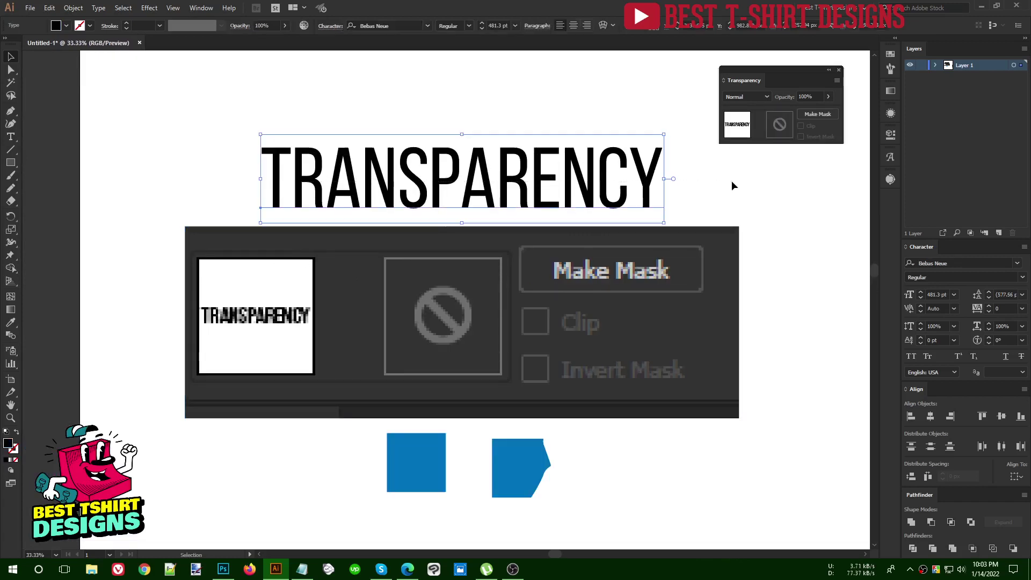
pyautogui.click(732, 180)
# Move the cut square closer to the intact square and roughly level with it
pyautogui.scroll(3, 437, 507)
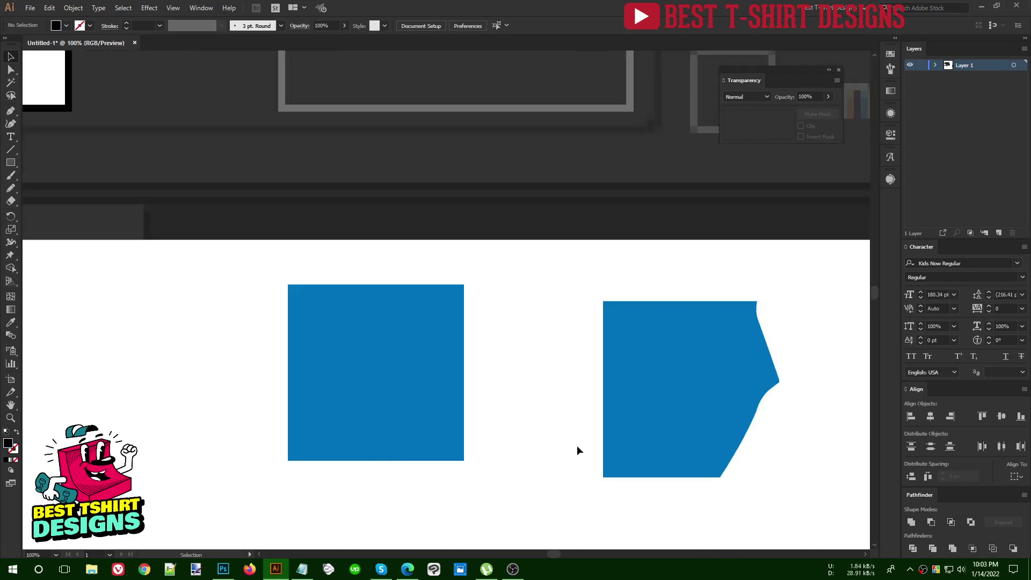
pyautogui.moveTo(577, 446); pyautogui.dragTo(484, 339)
pyautogui.moveTo(540, 296); pyautogui.dragTo(498, 275)
# Add an opacity mask to the intact blue square and pencil two freeform shapes in it over the square's right corners
pyautogui.click(319, 274)
pyautogui.doubleClick(779, 131)
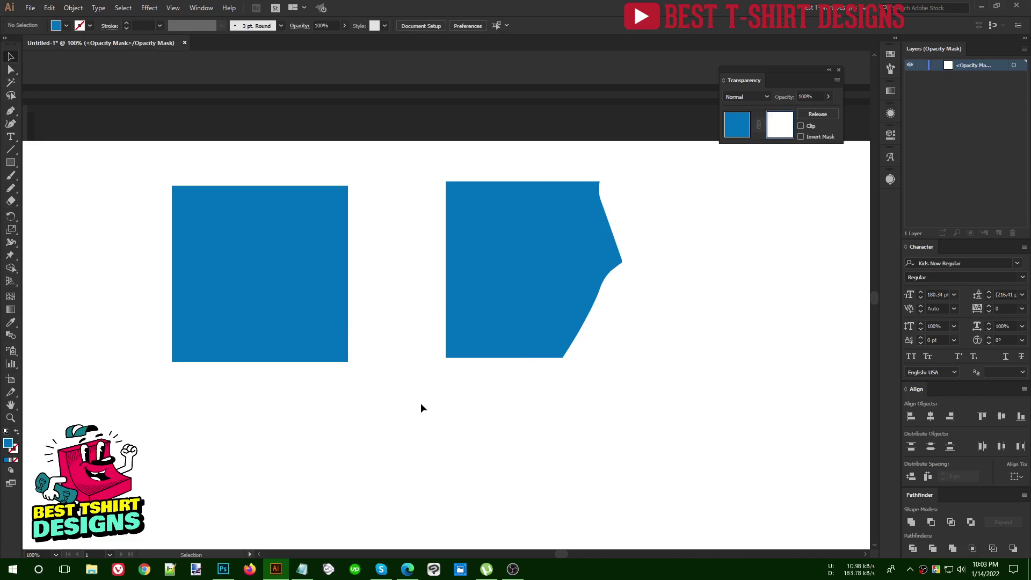
pyautogui.press('n')
pyautogui.moveTo(228, 386)
pyautogui.mouseDown()
pyautogui.moveTo(383, 261)
pyautogui.moveTo(403, 261)
pyautogui.moveTo(274, 432)
pyautogui.mouseUp()
pyautogui.moveTo(385, 295)
pyautogui.mouseDown()
pyautogui.moveTo(286, 173)
pyautogui.moveTo(319, 153)
pyautogui.moveTo(402, 313)
pyautogui.mouseUp()
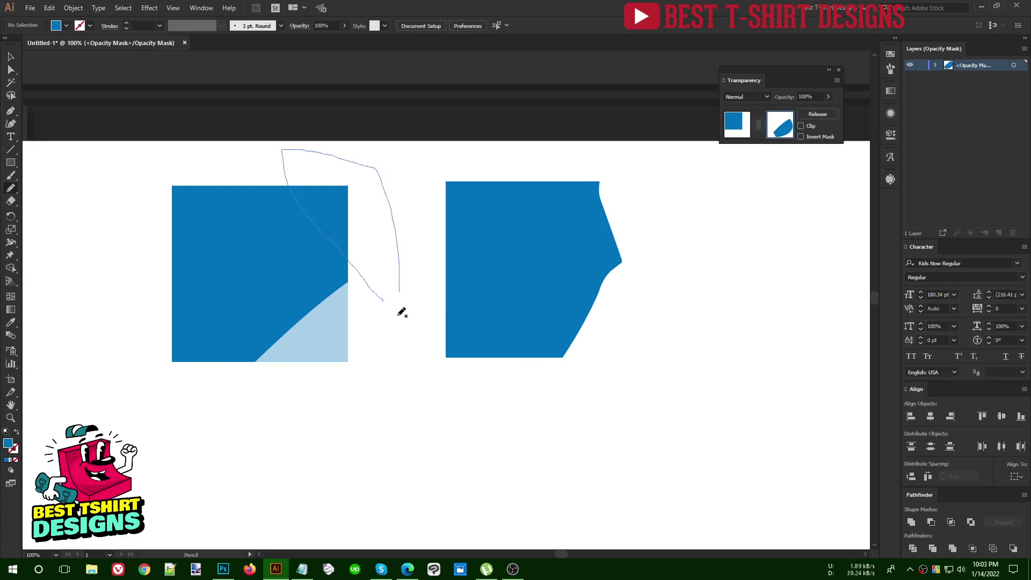
pyautogui.moveTo(283, 165)
pyautogui.mouseDown()
pyautogui.moveTo(325, 249)
pyautogui.moveTo(373, 301)
pyautogui.moveTo(371, 162)
pyautogui.mouseUp()
pyautogui.press('v')
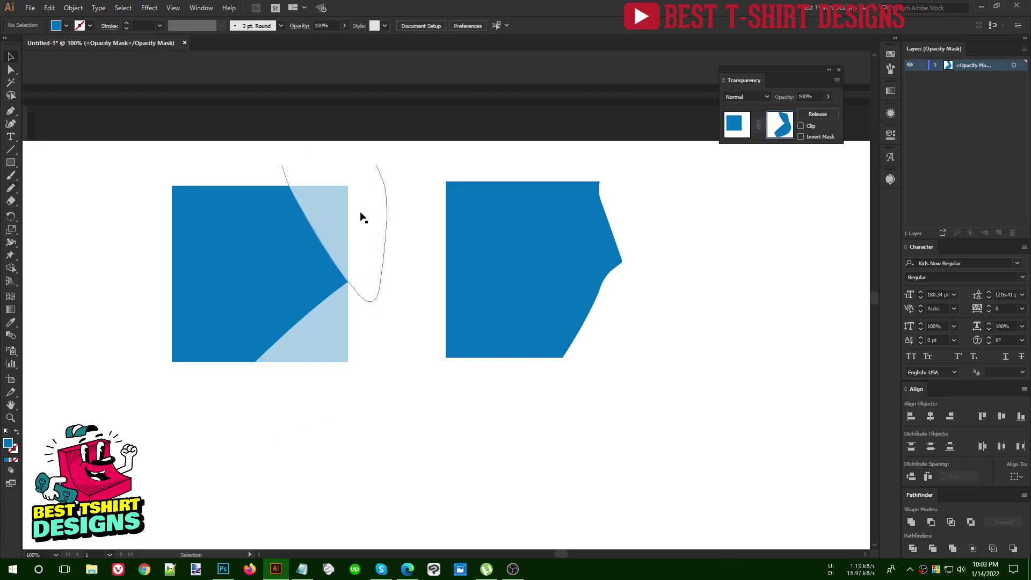
# Fill both freeform shapes in the opacity mask with black to hide the square's right corners
pyautogui.click(330, 331)
pyautogui.click(66, 26)
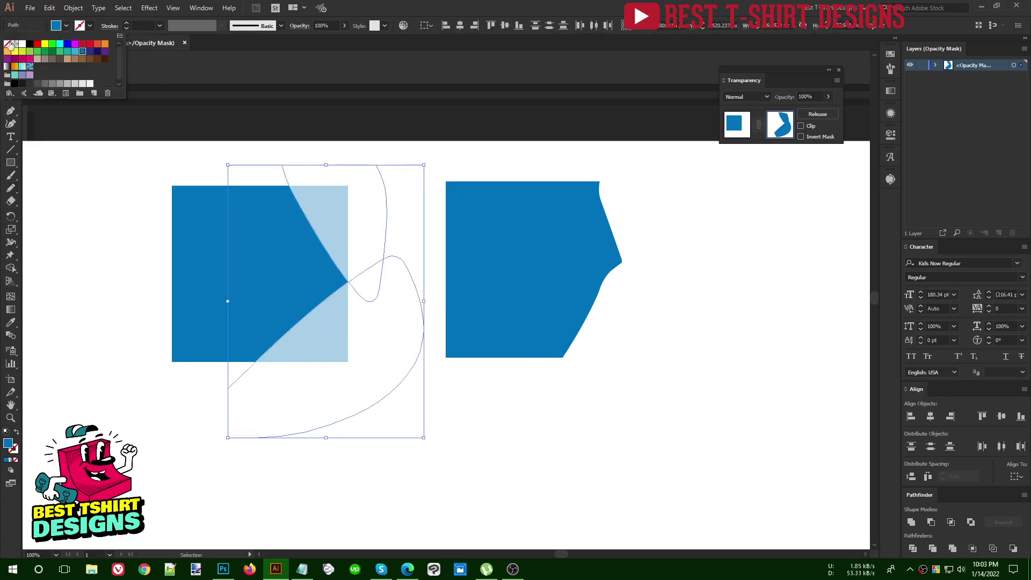
pyautogui.click(30, 46)
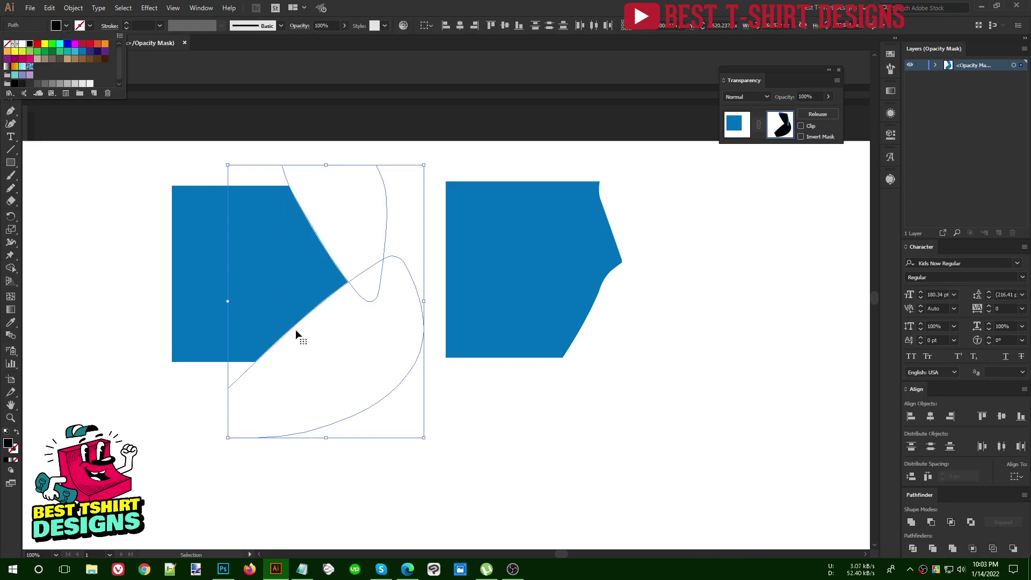
pyautogui.click(558, 428)
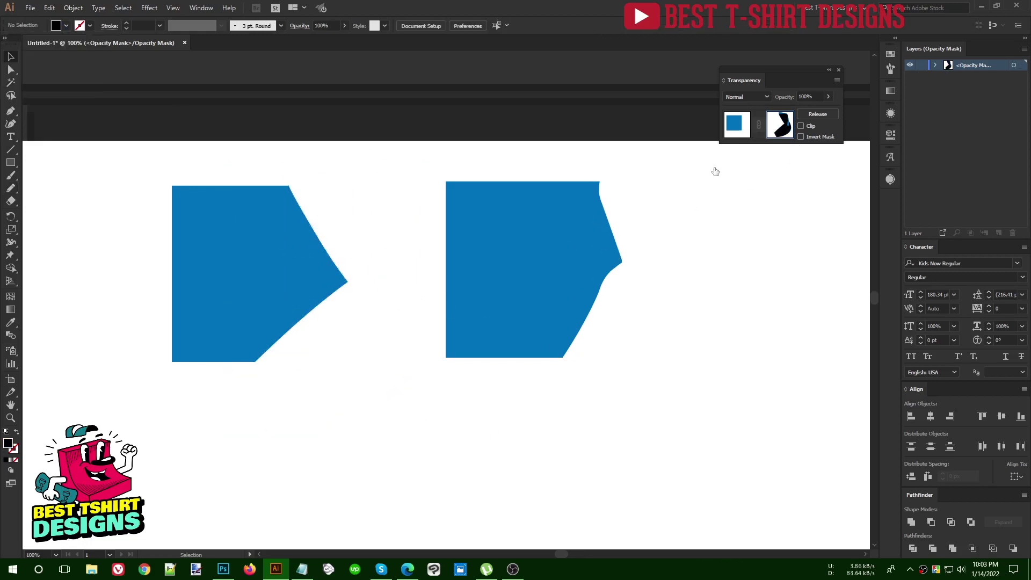
# Return to editing the artwork and move the masked square slightly down and to the left
pyautogui.click(737, 124)
pyautogui.moveTo(327, 277); pyautogui.dragTo(311, 309)
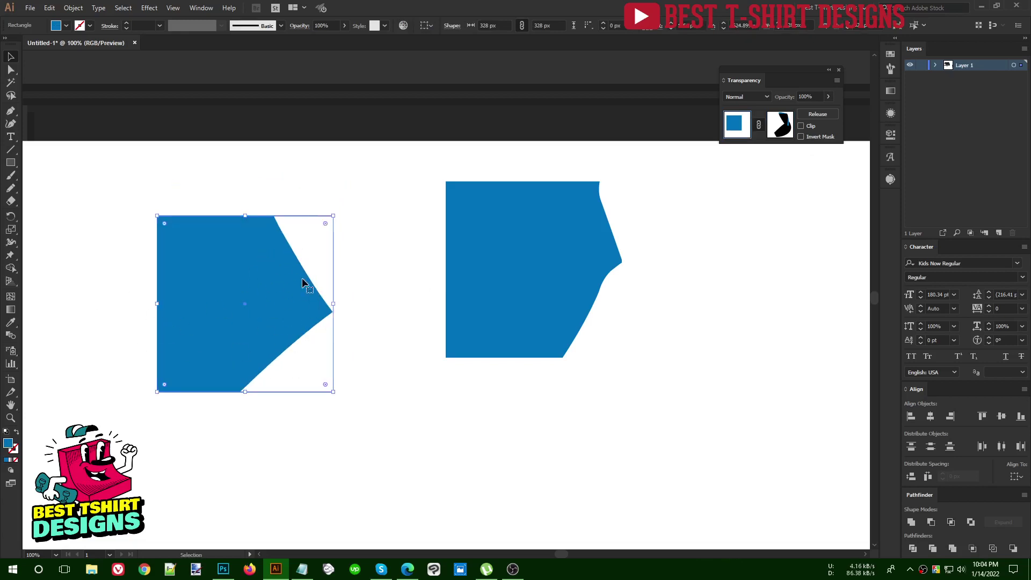
# Try moving a shape inside the opacity mask, and undo mask edits until the upper corner shape is removed
pyautogui.click(780, 124)
pyautogui.moveTo(315, 257); pyautogui.dragTo(530, 389)
pyautogui.hotkey('ctrl', 'z')
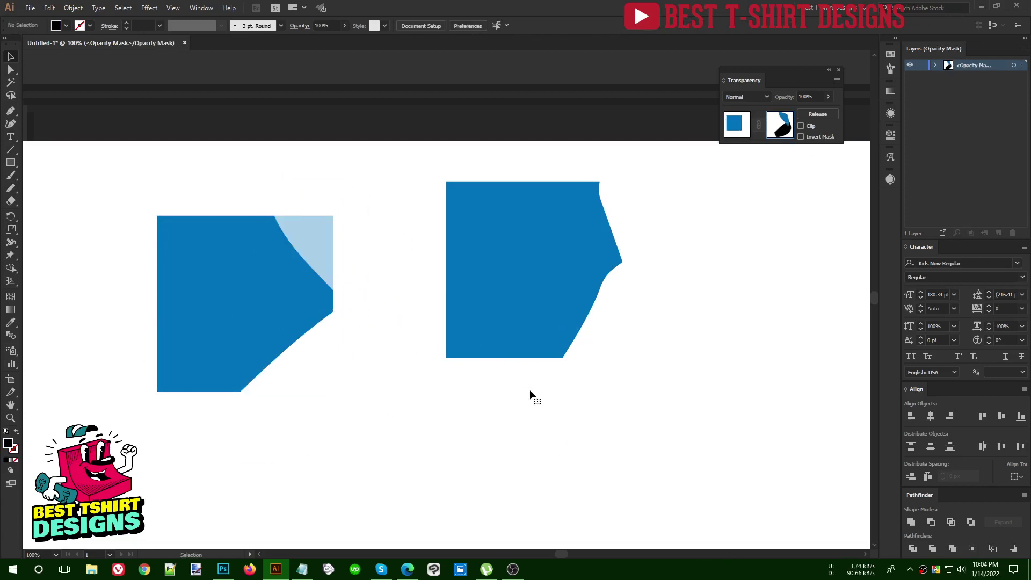
pyautogui.hotkey('ctrl', 'z')
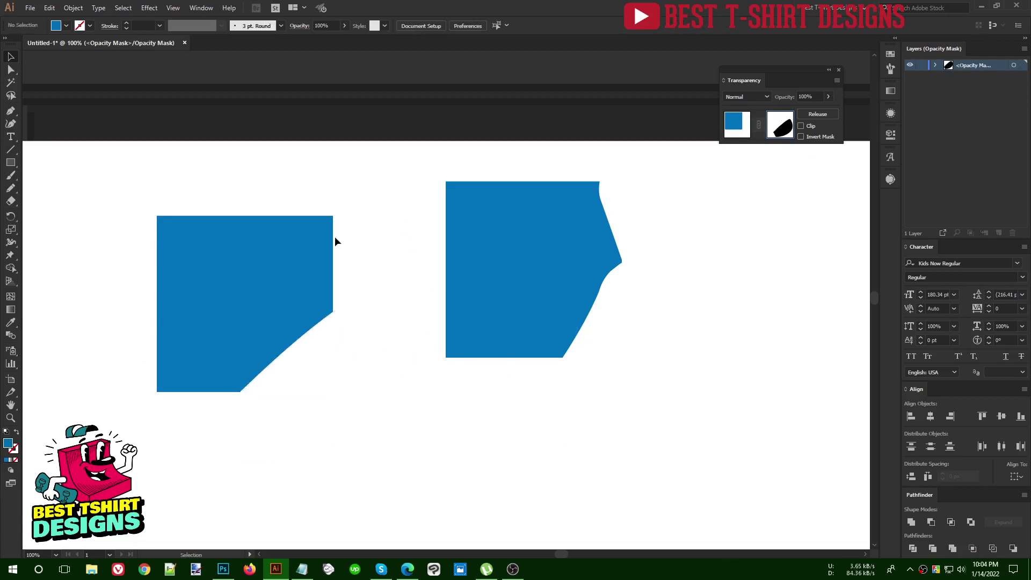
# Move the remaining black mask shape up and left across the square, and return to editing the artwork
pyautogui.moveTo(334, 390); pyautogui.dragTo(254, 324)
pyautogui.click(386, 337)
pyautogui.click(737, 131)
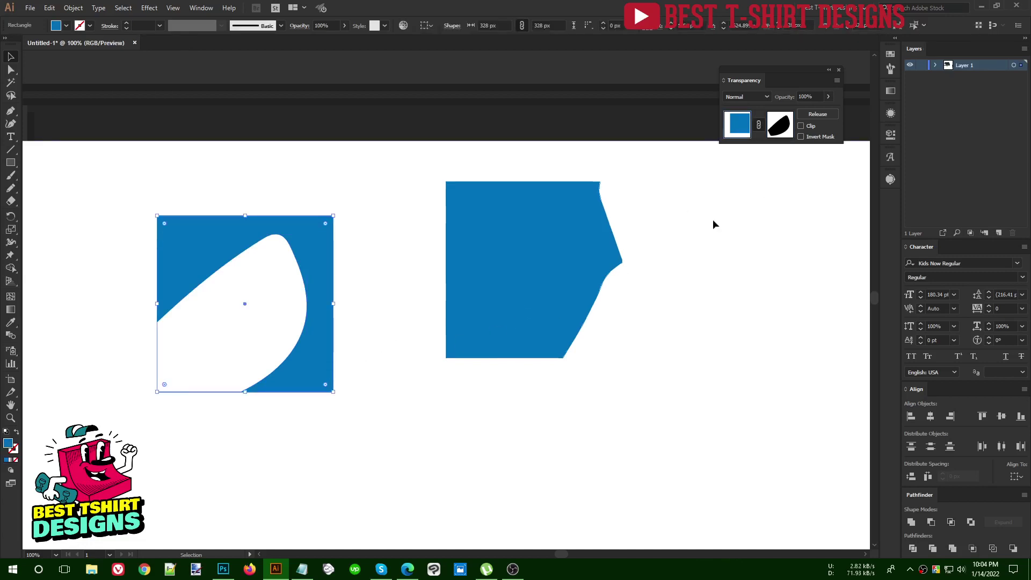
# Delete the black shape from the square's opacity mask, and return to editing the artwork with nothing selected
pyautogui.click(780, 124)
pyautogui.click(288, 302)
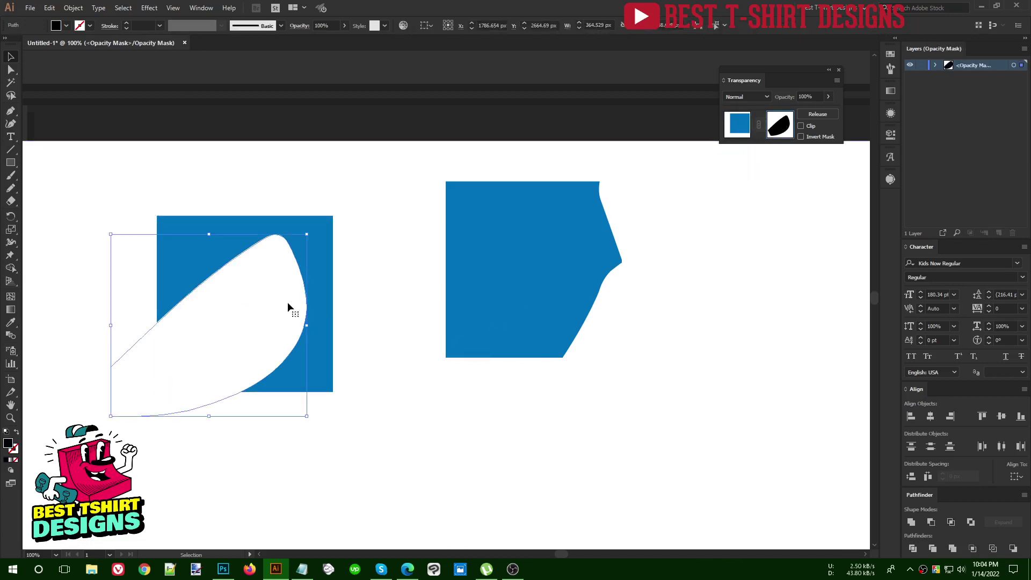
pyautogui.press('Delete')
pyautogui.hotkey('ctrl', '-')
pyautogui.scroll(2, 499, 431)
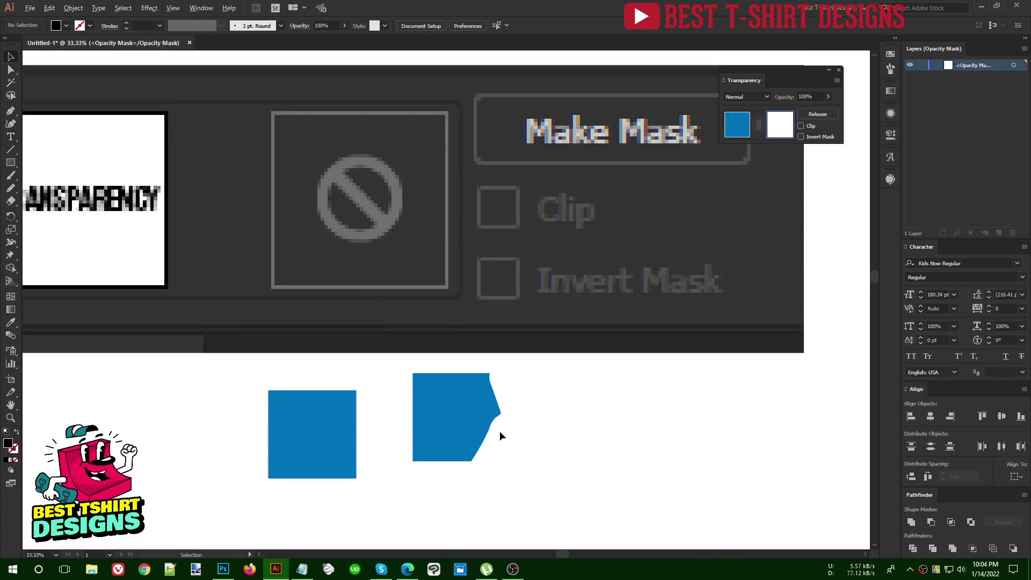
pyautogui.hotkey('ctrl', '-')
pyautogui.scroll(1, 726, 319)
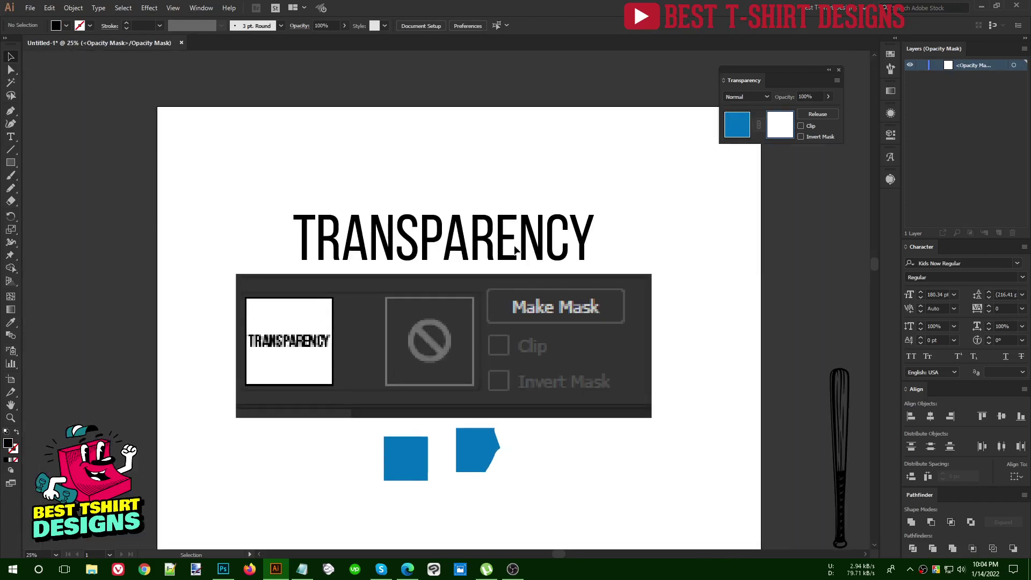
pyautogui.click(733, 128)
pyautogui.click(442, 198)
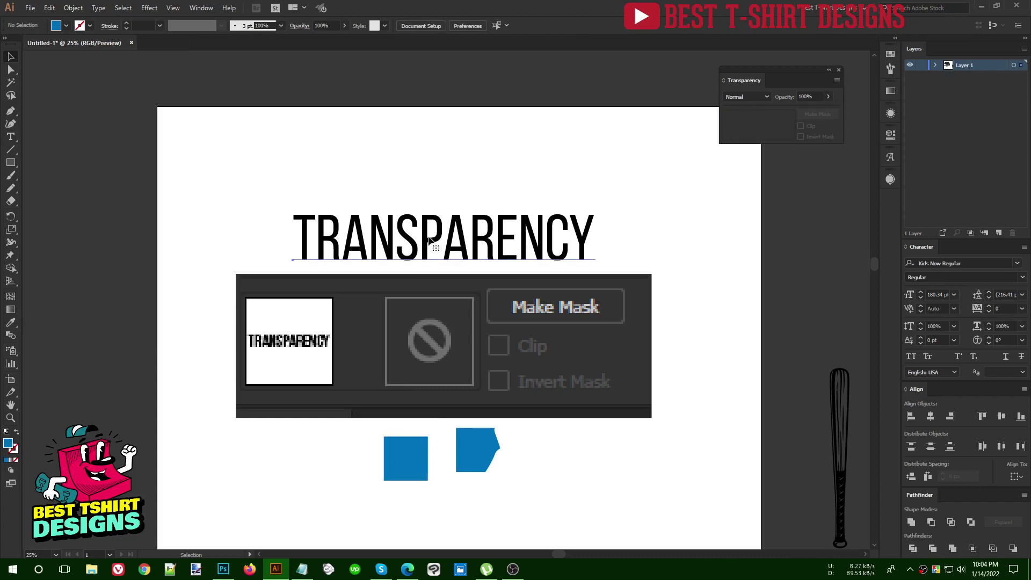
# Move the Transparency panel nearer to the heading, and select the heading and the intact blue square to view their thumbnails
pyautogui.click(429, 238)
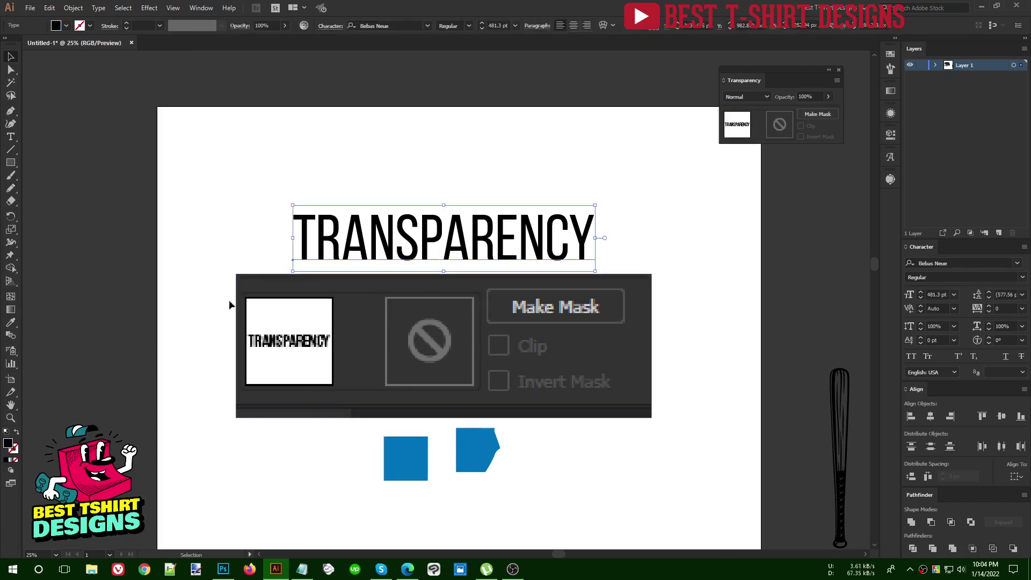
pyautogui.click(566, 344)
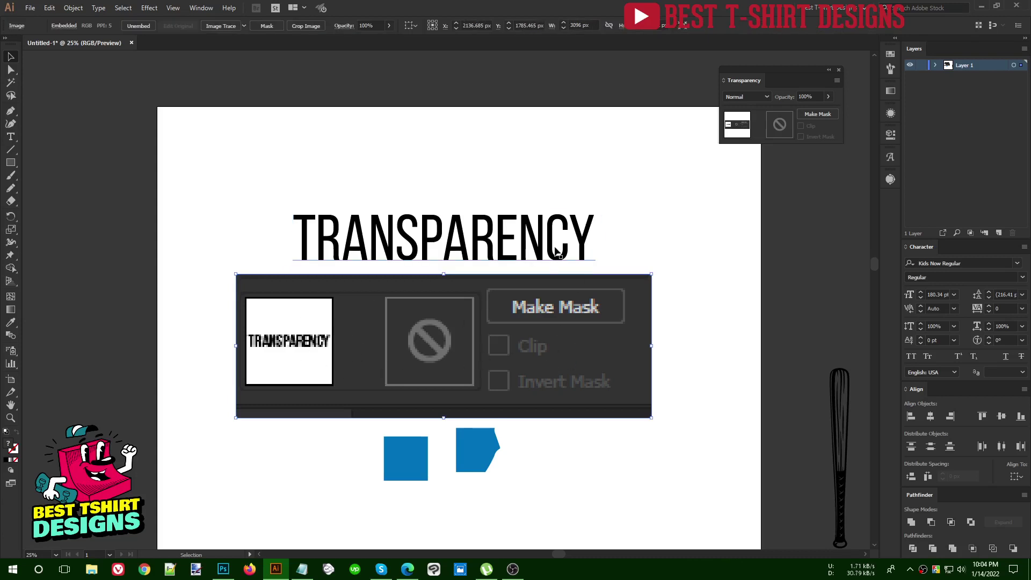
pyautogui.moveTo(765, 77); pyautogui.dragTo(633, 133)
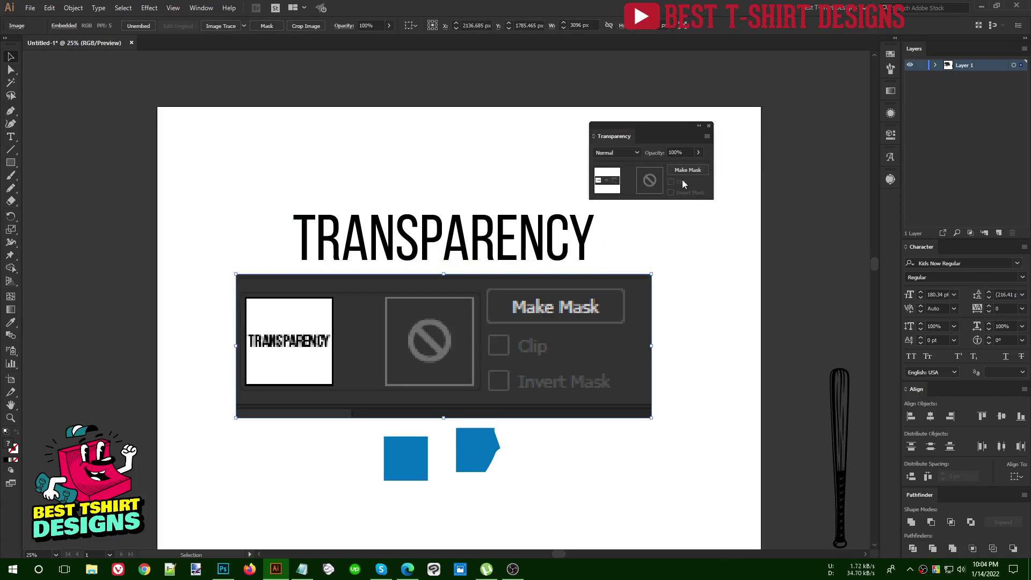
pyautogui.click(477, 239)
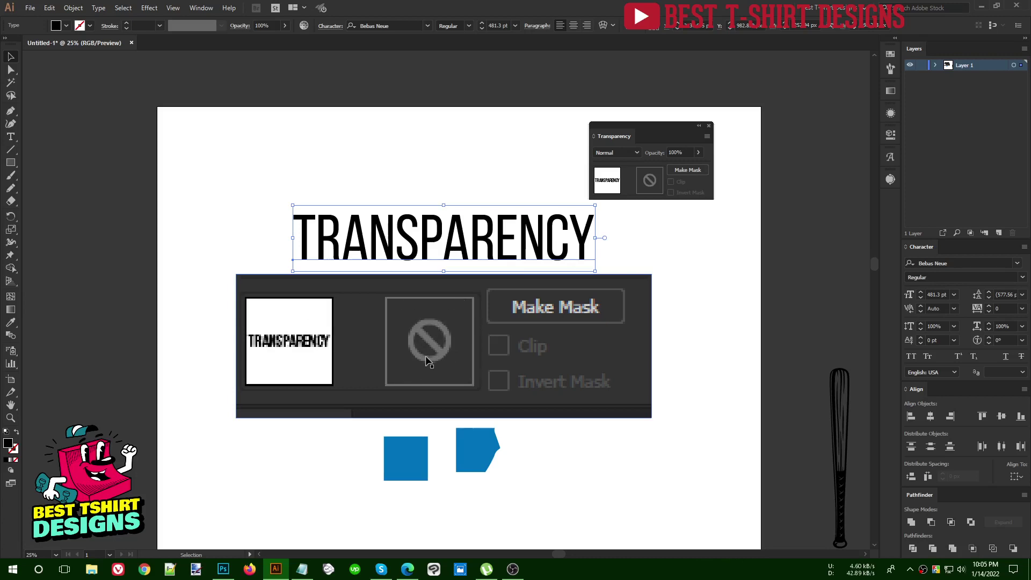
pyautogui.click(416, 465)
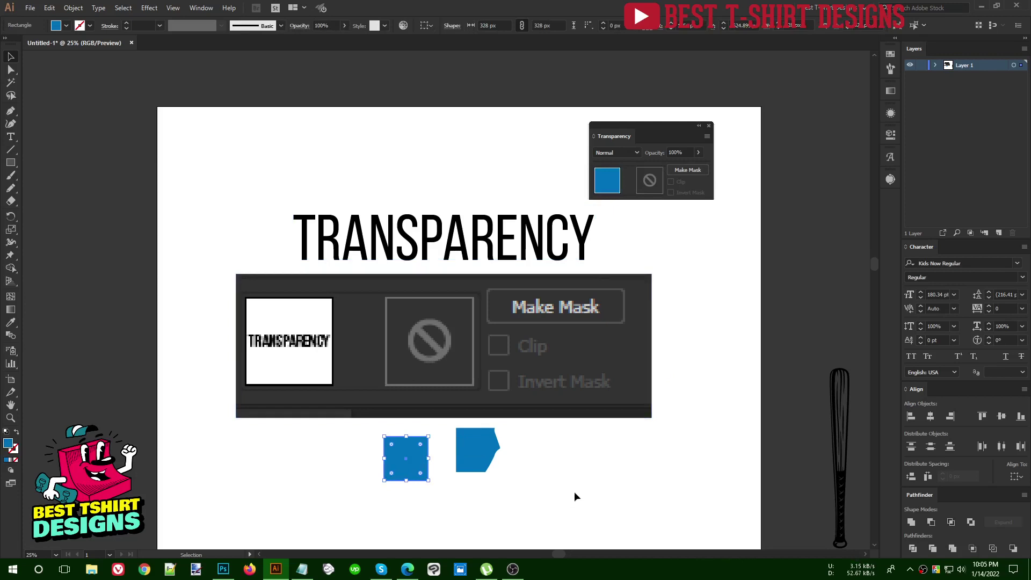
# Duplicate the intact blue square directly below itself, and select both squares
pyautogui.click(575, 491)
pyautogui.click(412, 463)
pyautogui.scroll(-3, 411, 413)
pyautogui.moveTo(410, 412); pyautogui.dragTo(341, 381)
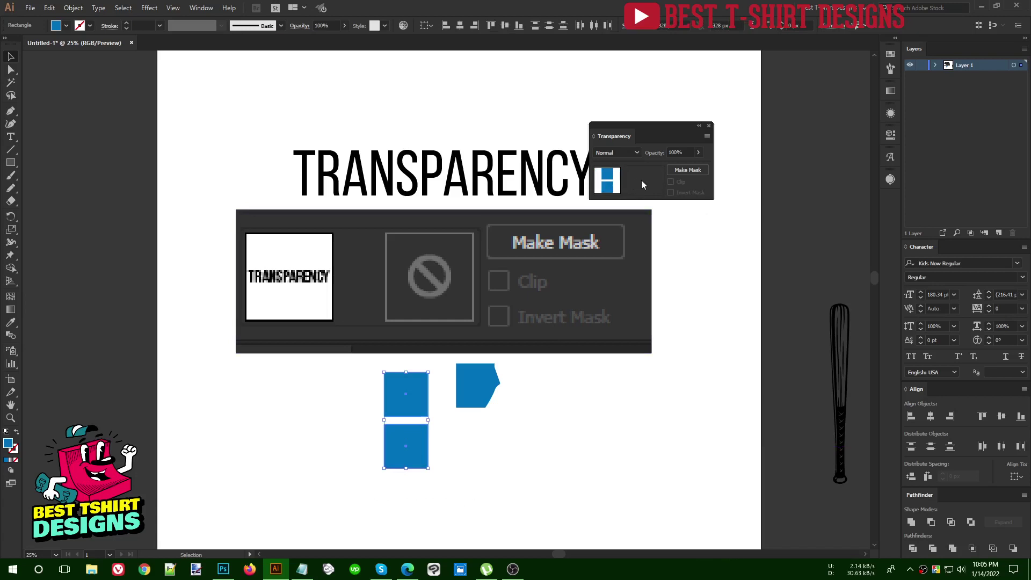
pyautogui.moveTo(364, 384); pyautogui.dragTo(444, 483)
pyautogui.moveTo(419, 489); pyautogui.dragTo(368, 397)
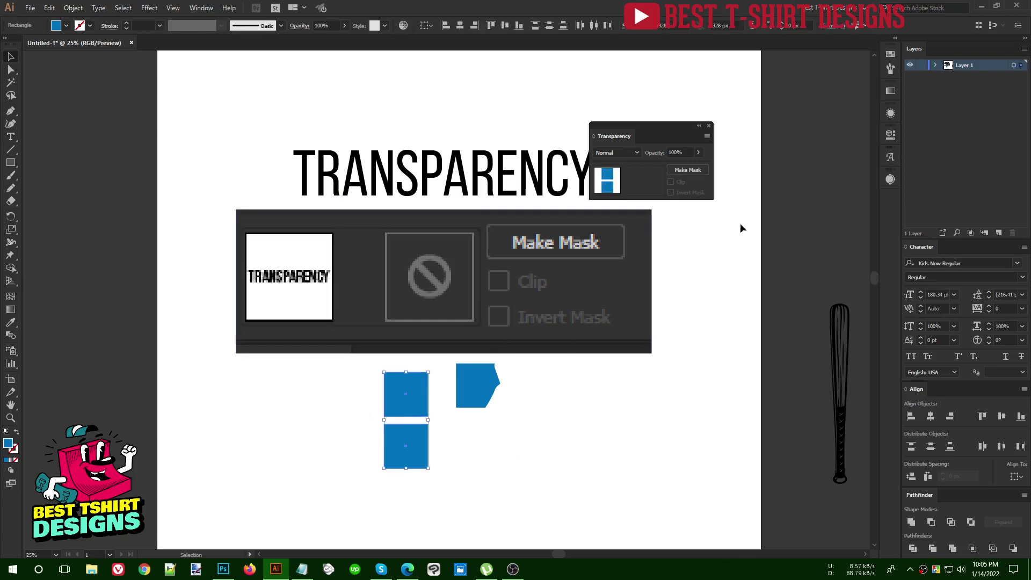
# Try making an opacity mask from the two separate squares with Clip turned off, and release it
pyautogui.click(693, 170)
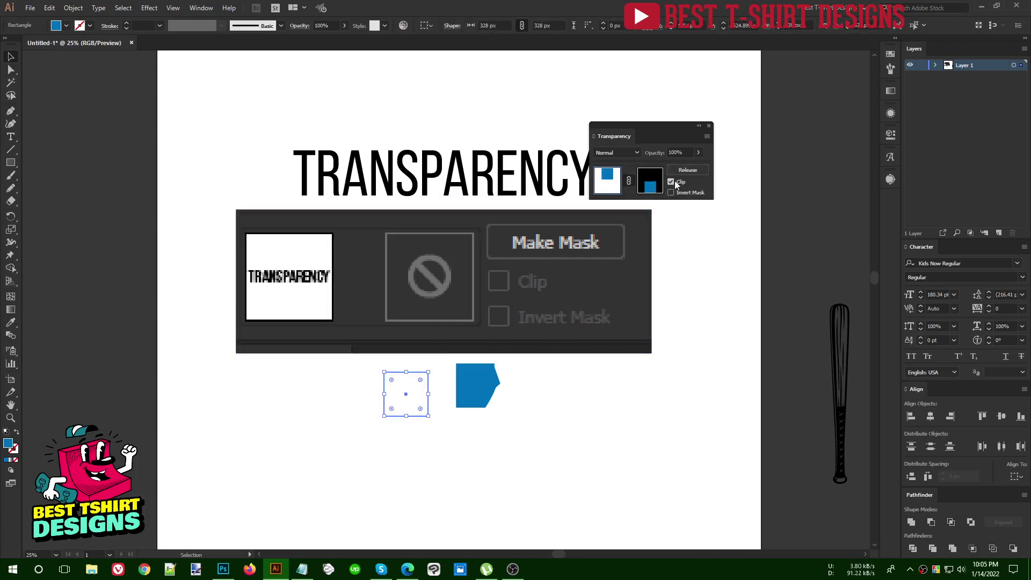
pyautogui.click(671, 182)
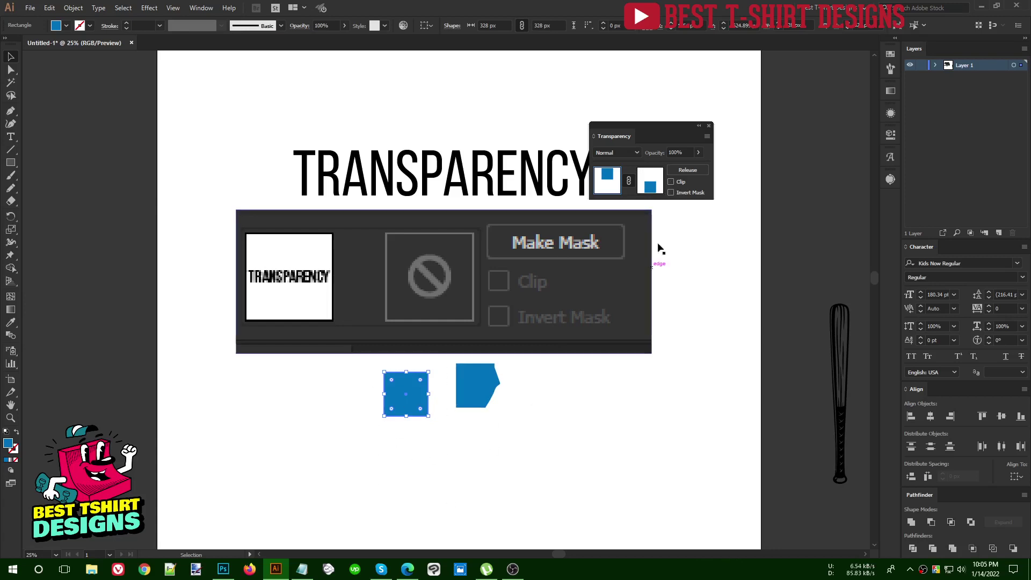
pyautogui.click(687, 170)
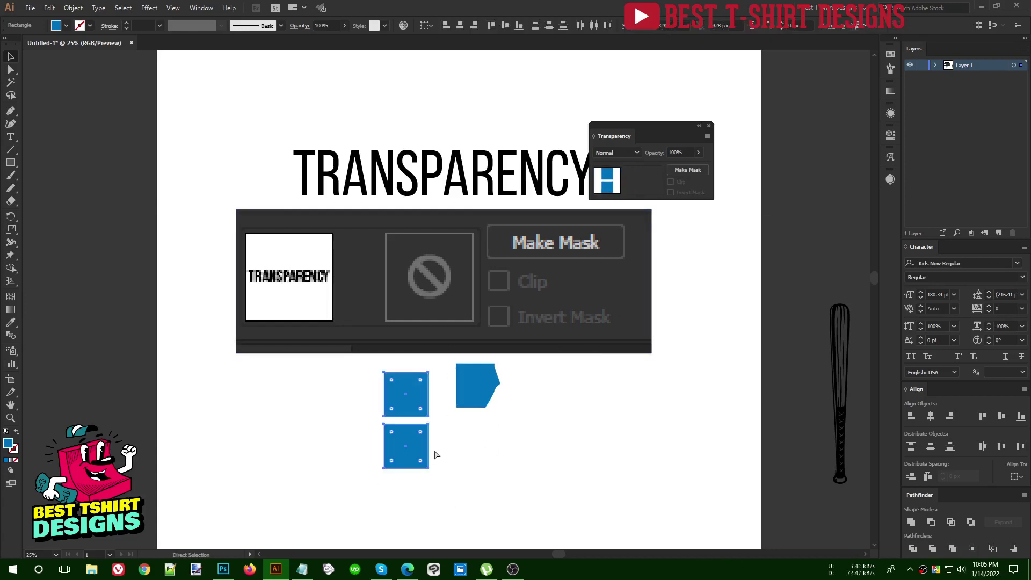
pyautogui.click(376, 458)
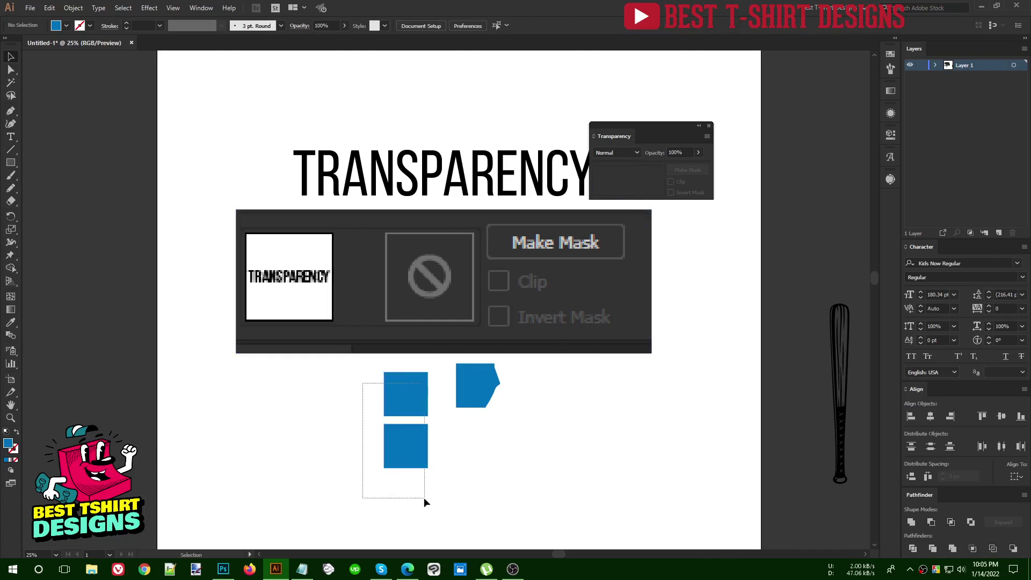
pyautogui.moveTo(424, 498); pyautogui.dragTo(424, 498)
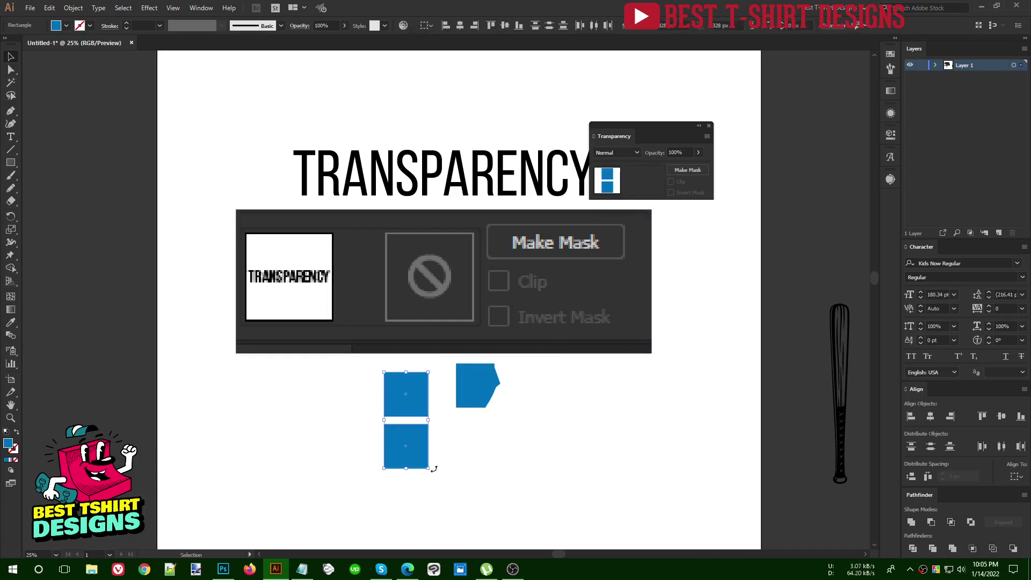
pyautogui.rightClick(403, 414)
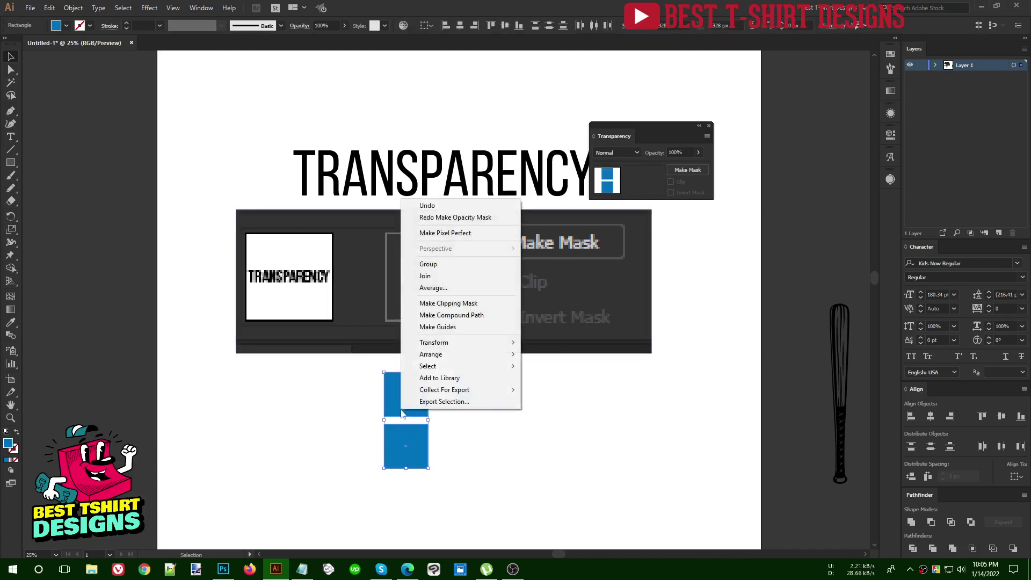
pyautogui.click(678, 472)
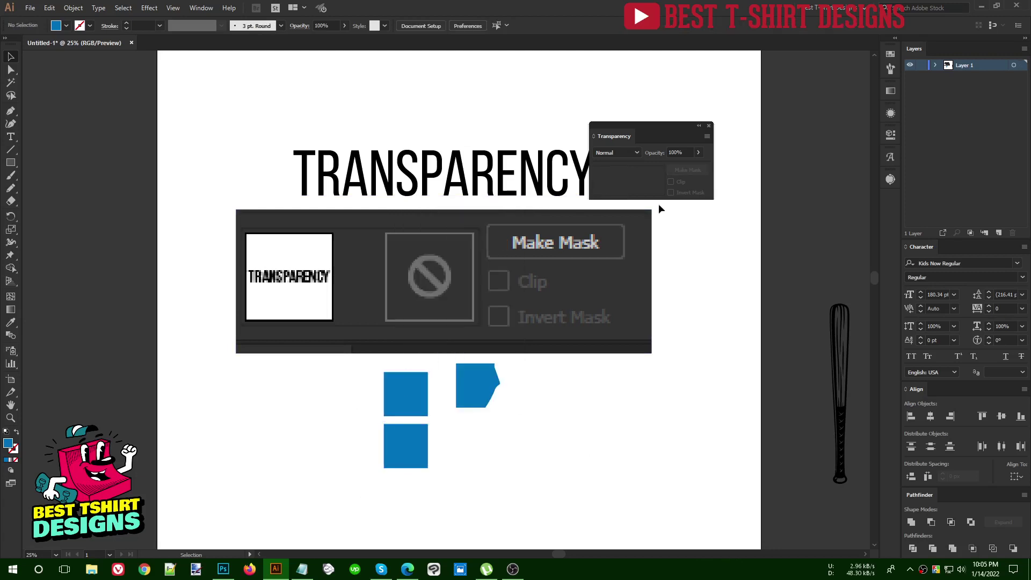
# Move the two stacked squares further down the artboard, and place the Transparency panel beside them
pyautogui.moveTo(669, 130); pyautogui.dragTo(548, 442)
pyautogui.scroll(-3, 547, 411)
pyautogui.moveTo(440, 416); pyautogui.dragTo(397, 325)
pyautogui.moveTo(398, 329); pyautogui.dragTo(409, 436)
pyautogui.keyDown('alt'); pyautogui.scroll(3, 423, 489); pyautogui.keyUp('alt')
pyautogui.moveTo(535, 436); pyautogui.dragTo(565, 263)
pyautogui.scroll(-3, 410, 303)
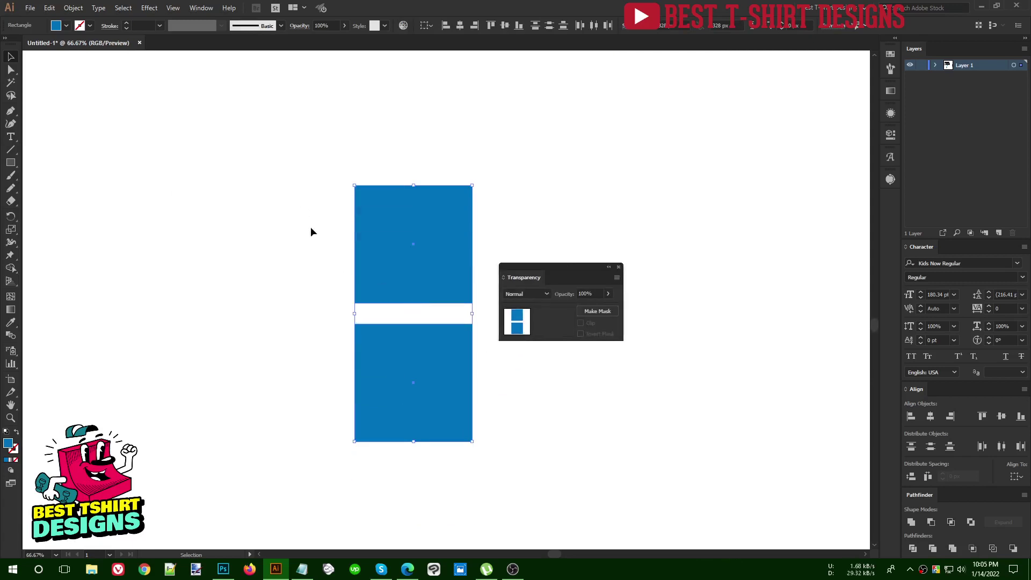
# Group the two stacked blue squares
pyautogui.rightClick(411, 270)
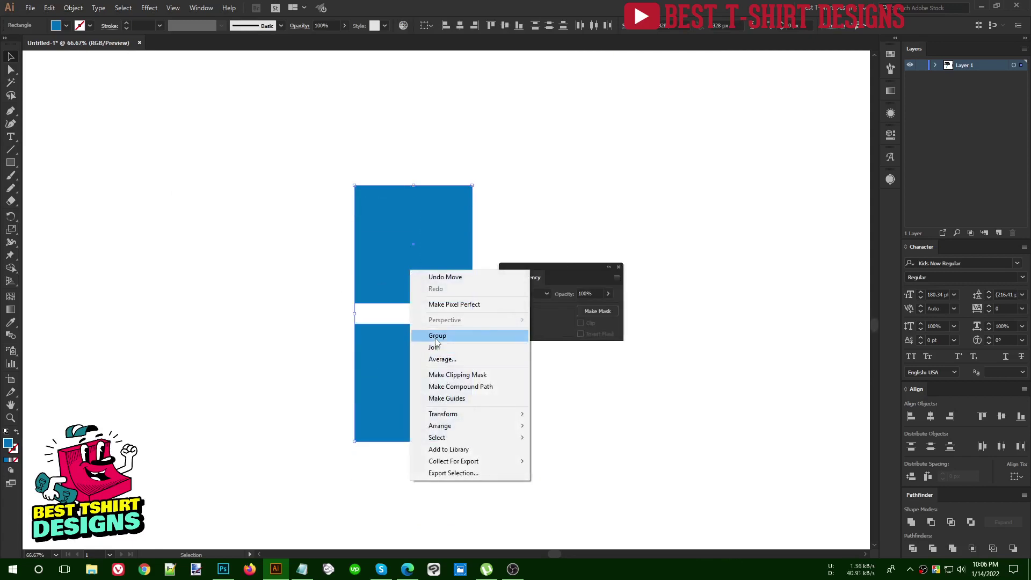
pyautogui.click(436, 337)
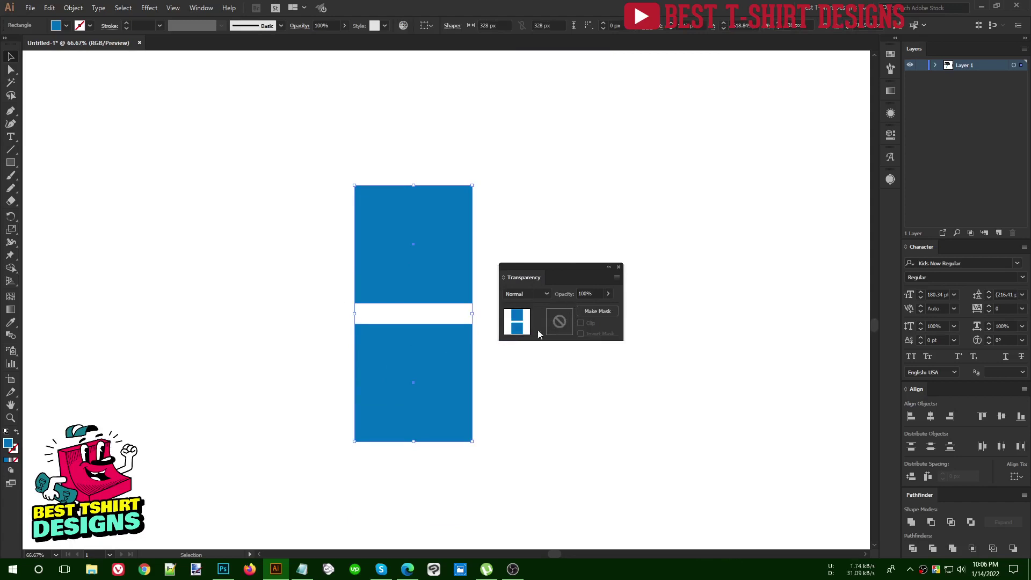
pyautogui.scroll(1, 476, 362)
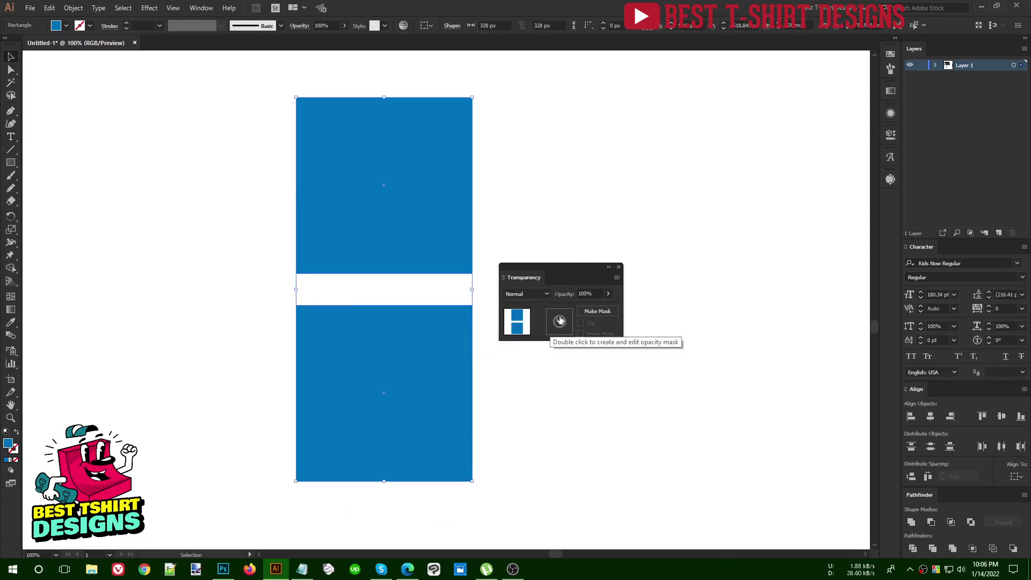
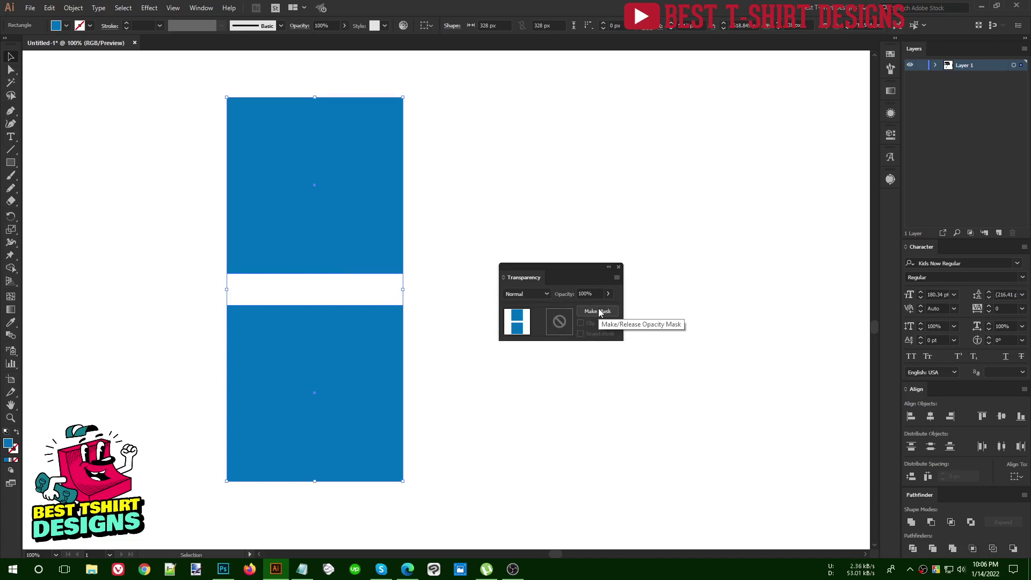
# Make an opacity mask on the grouped squares, and reselect the hidden group
pyautogui.click(599, 311)
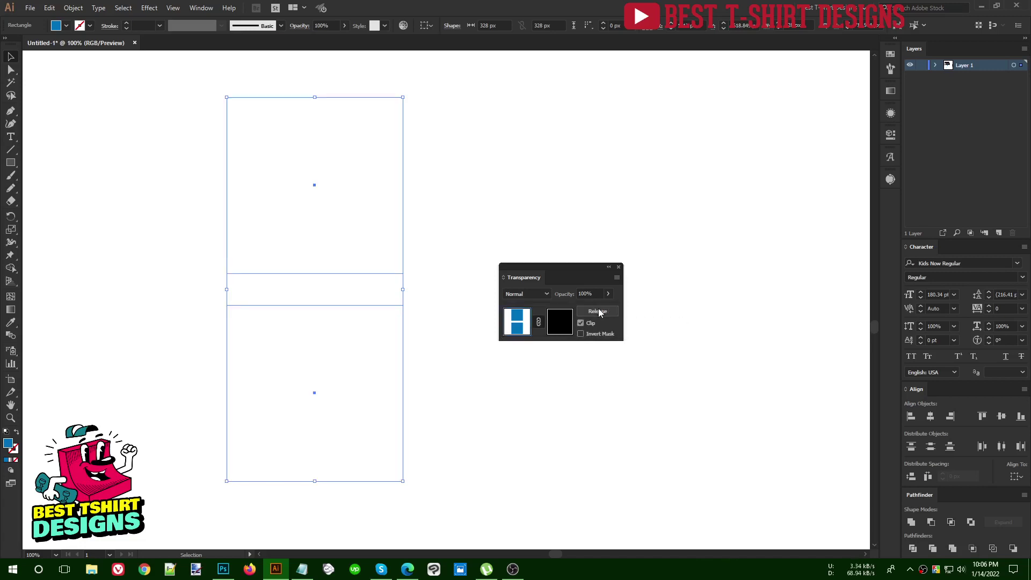
pyautogui.click(458, 368)
pyautogui.moveTo(161, 149); pyautogui.dragTo(348, 332)
pyautogui.moveTo(212, 88); pyautogui.dragTo(407, 464)
pyautogui.moveTo(461, 511); pyautogui.dragTo(141, 168)
# Move the hidden masked group off the artboard and back onto it, and select it
pyautogui.scroll(-5, 608, 199)
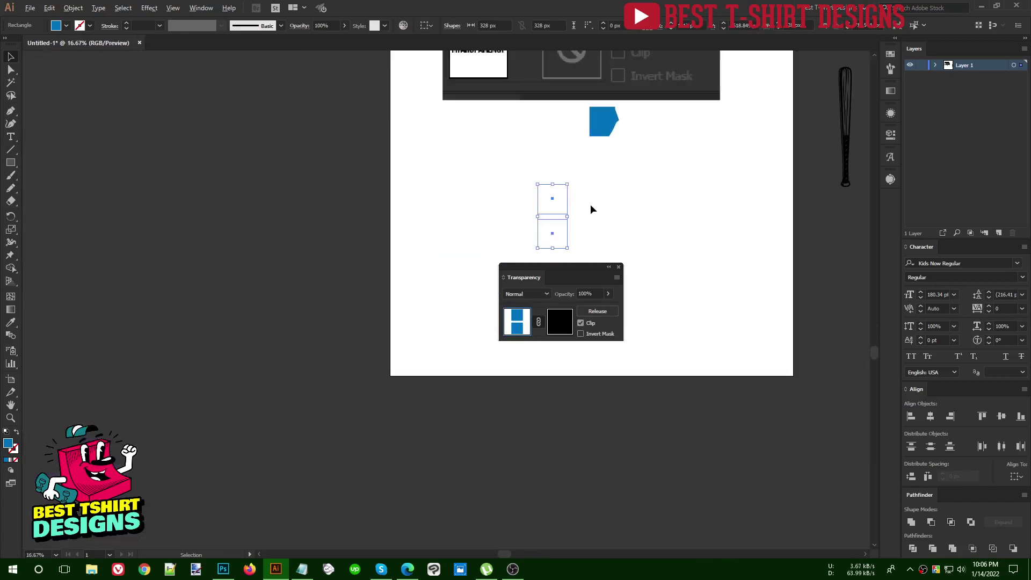
pyautogui.moveTo(549, 204); pyautogui.dragTo(305, 215)
pyautogui.click(316, 288)
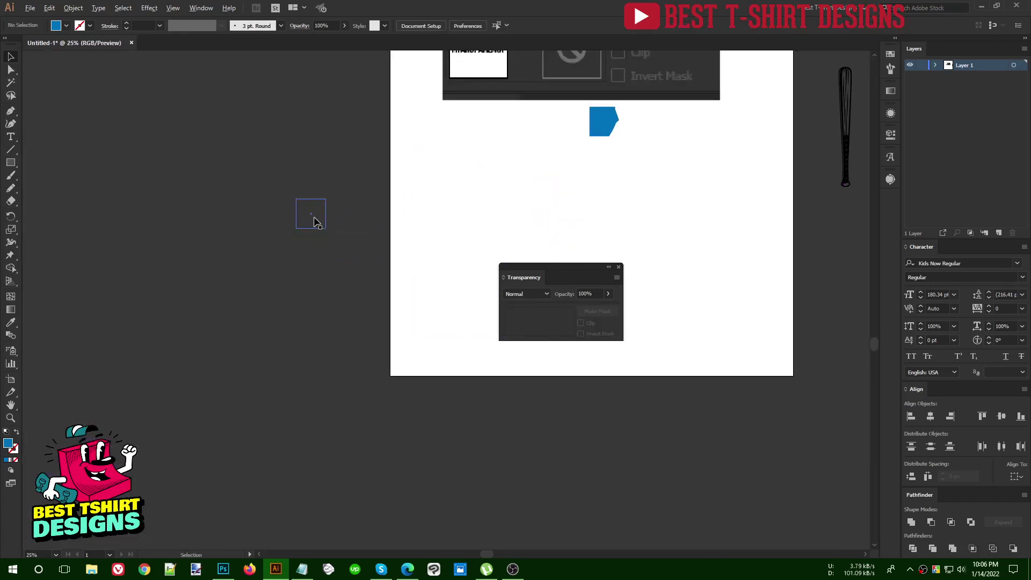
pyautogui.scroll(4, 315, 288)
pyautogui.moveTo(165, 119); pyautogui.dragTo(384, 478)
pyautogui.scroll(-2, 85, 292)
pyautogui.moveTo(200, 267); pyautogui.dragTo(448, 289)
pyautogui.scroll(3, 483, 303)
pyautogui.moveTo(338, 338); pyautogui.dragTo(390, 331)
pyautogui.moveTo(237, 89); pyautogui.dragTo(427, 521)
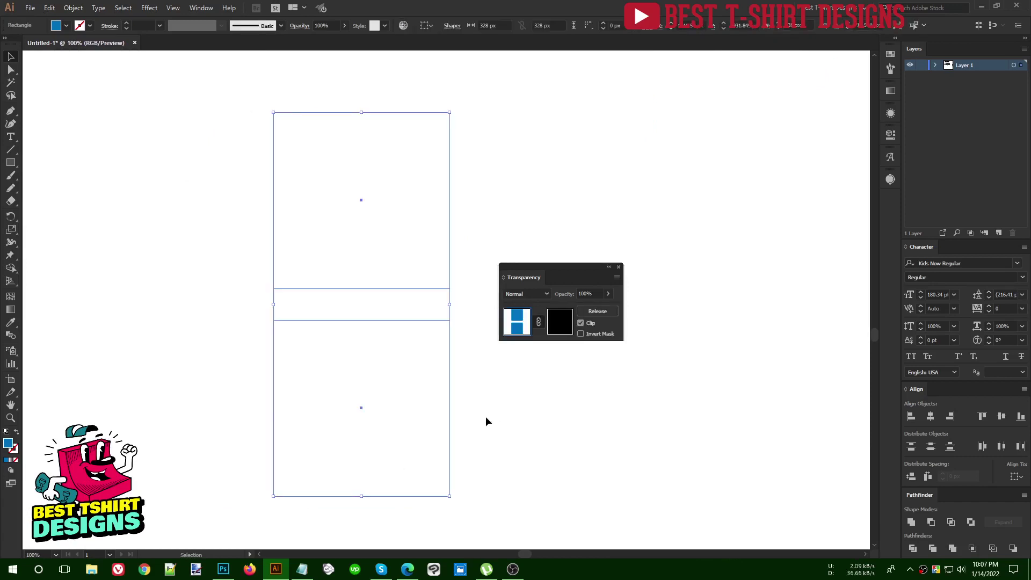
# Turn off Clip for the opacity mask on the grouped squares
pyautogui.click(586, 323)
pyautogui.click(585, 321)
pyautogui.click(582, 323)
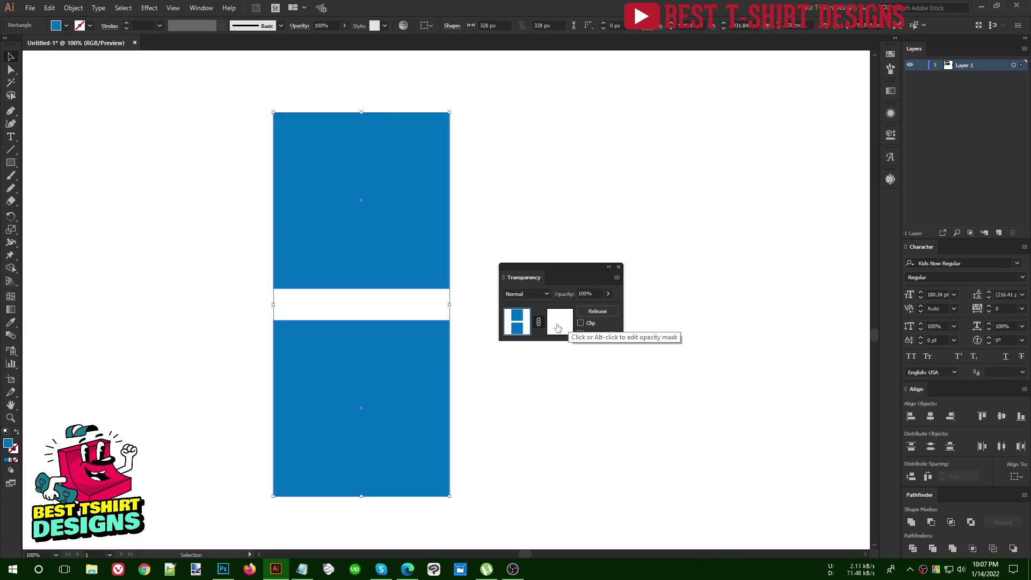
# Move the masked squares sideways, undo the last move, and reselect the group
pyautogui.moveTo(232, 155); pyautogui.dragTo(464, 446)
pyautogui.moveTo(419, 356)
pyautogui.mouseDown()
pyautogui.moveTo(357, 353)
pyautogui.moveTo(415, 352)
pyautogui.mouseUp()
pyautogui.moveTo(389, 263); pyautogui.dragTo(410, 249)
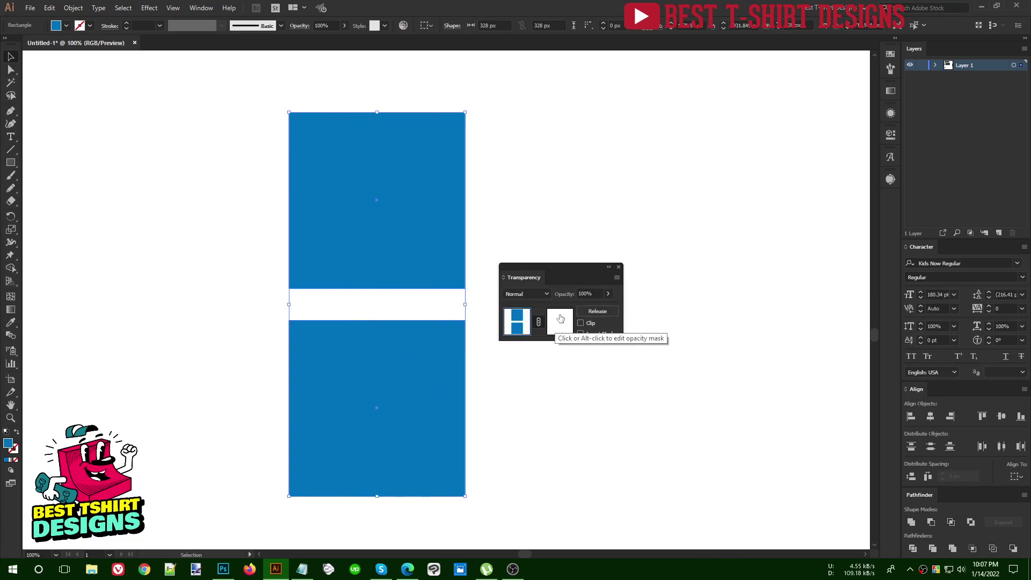
pyautogui.hotkey('ctrl', 'z')
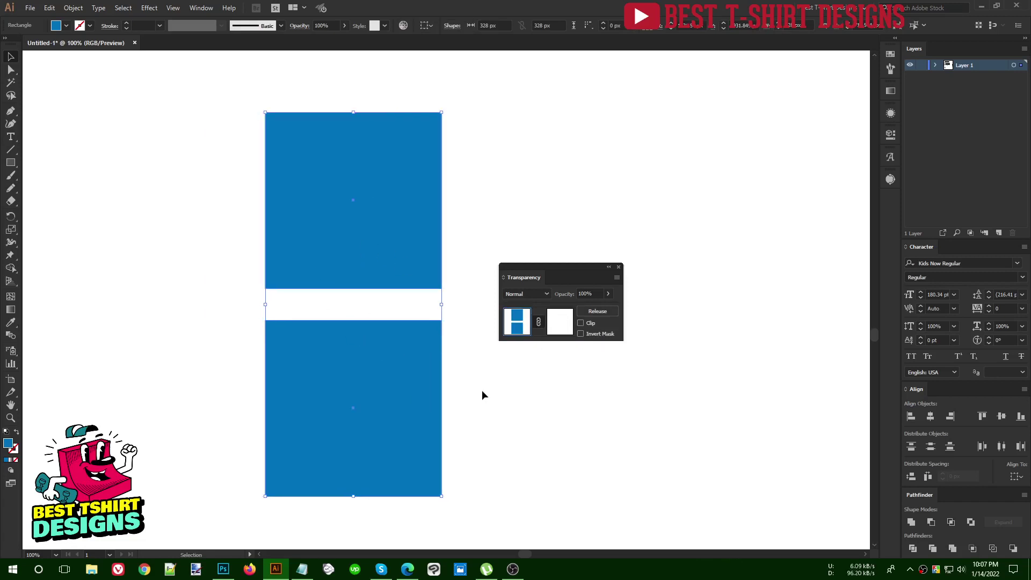
pyautogui.click(200, 205)
pyautogui.moveTo(188, 189); pyautogui.dragTo(424, 397)
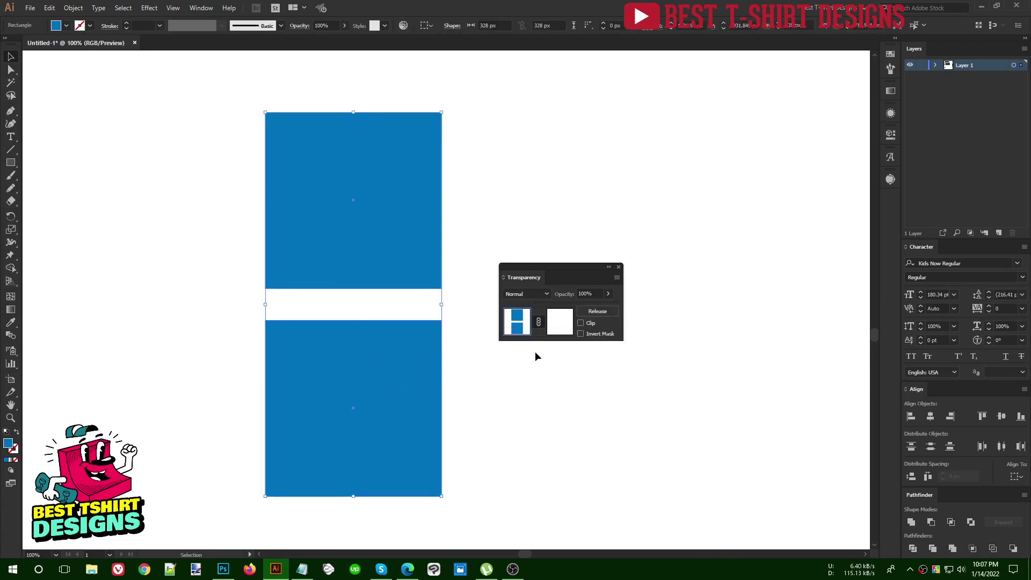
# Try to select the squares while editing the opacity mask, and return to editing the artwork
pyautogui.click(560, 323)
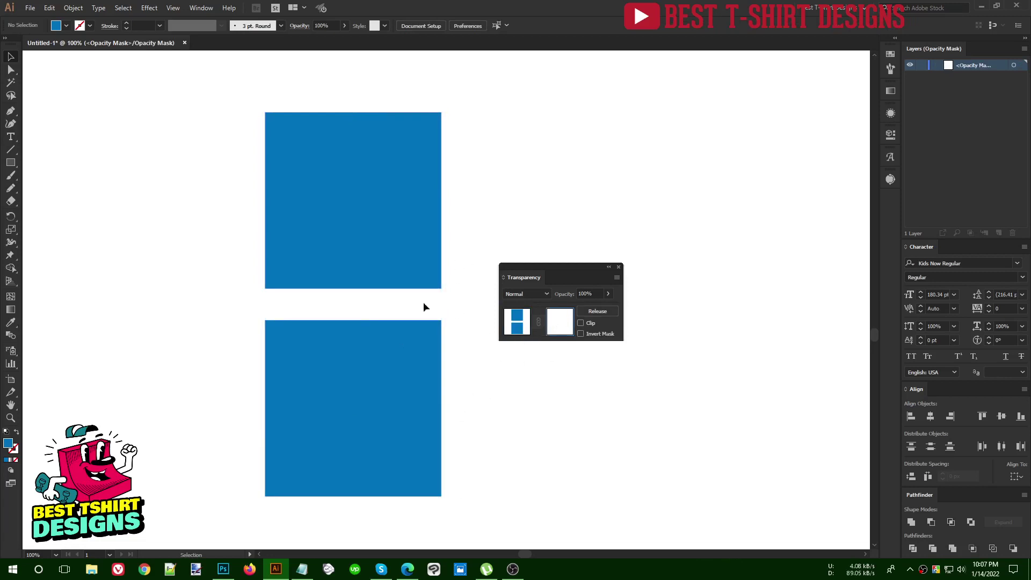
pyautogui.moveTo(242, 87); pyautogui.dragTo(282, 193)
pyautogui.moveTo(387, 377); pyautogui.dragTo(265, 223)
pyautogui.moveTo(214, 149); pyautogui.dragTo(419, 408)
pyautogui.moveTo(235, 152); pyautogui.dragTo(475, 434)
pyautogui.click(513, 321)
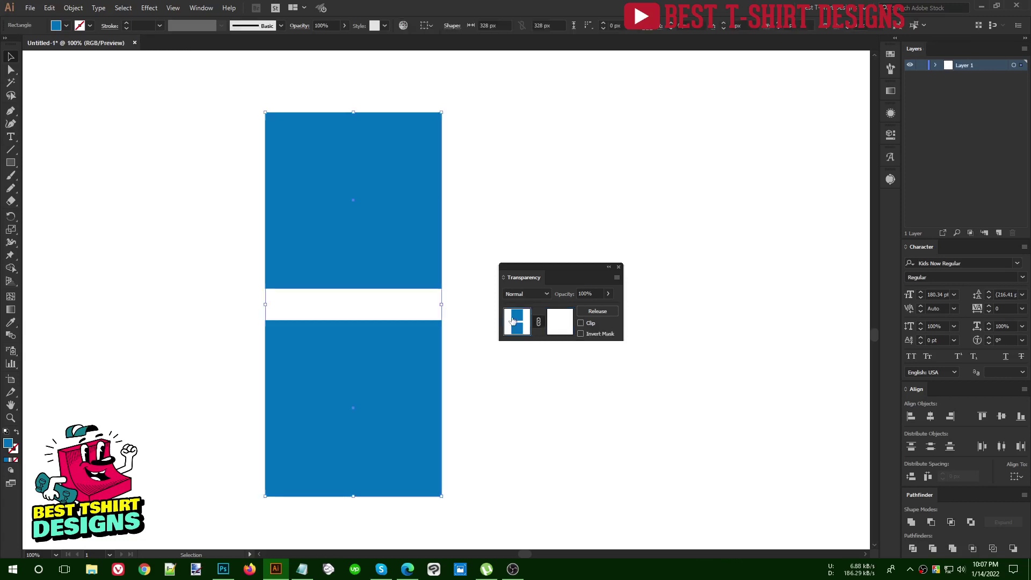
# Reposition the masked group of squares slightly to the right and down in artwork editing
pyautogui.moveTo(320, 276); pyautogui.dragTo(350, 275)
pyautogui.moveTo(415, 263); pyautogui.dragTo(353, 269)
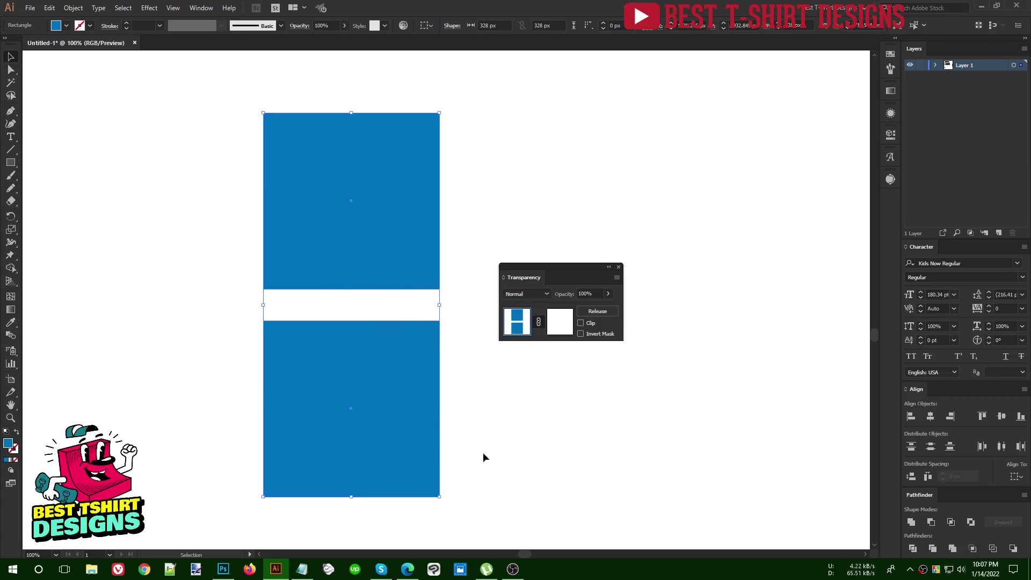
pyautogui.moveTo(484, 457); pyautogui.dragTo(186, 180)
pyautogui.click(221, 166)
pyautogui.moveTo(311, 213); pyautogui.dragTo(332, 218)
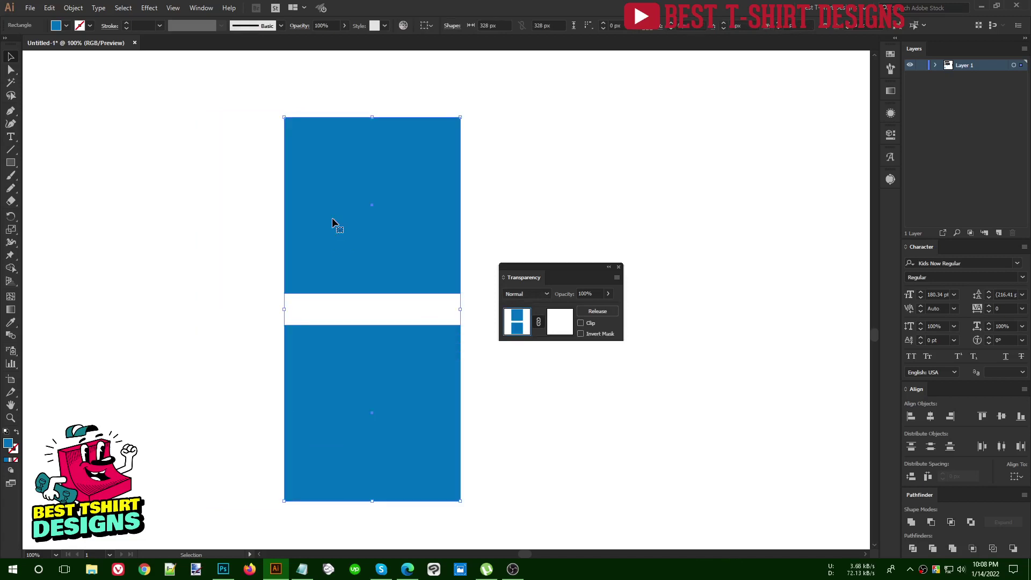
# Try again to select the squares from within the opacity mask, and release the mask from the group
pyautogui.click(557, 325)
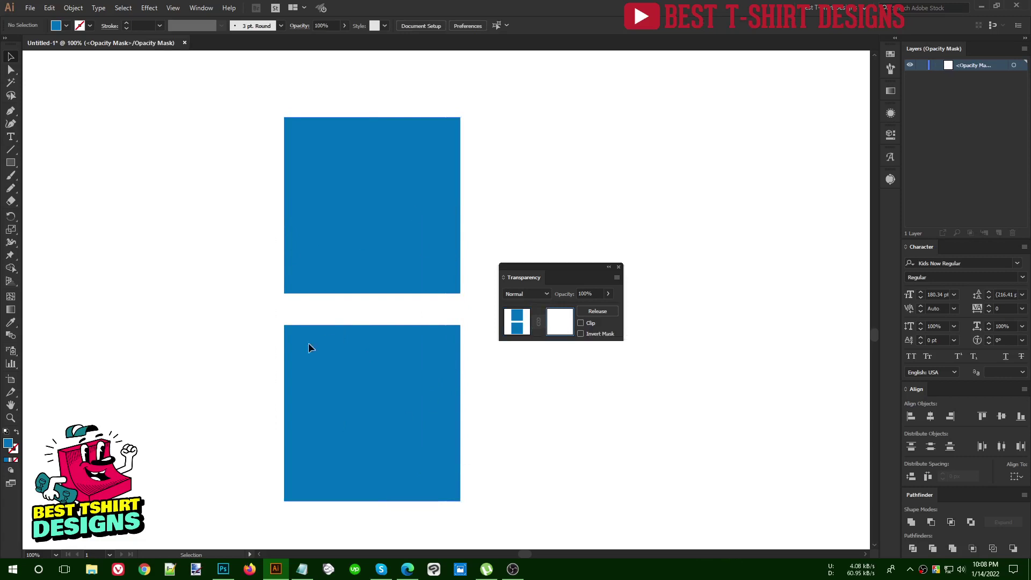
pyautogui.moveTo(252, 90); pyautogui.dragTo(501, 525)
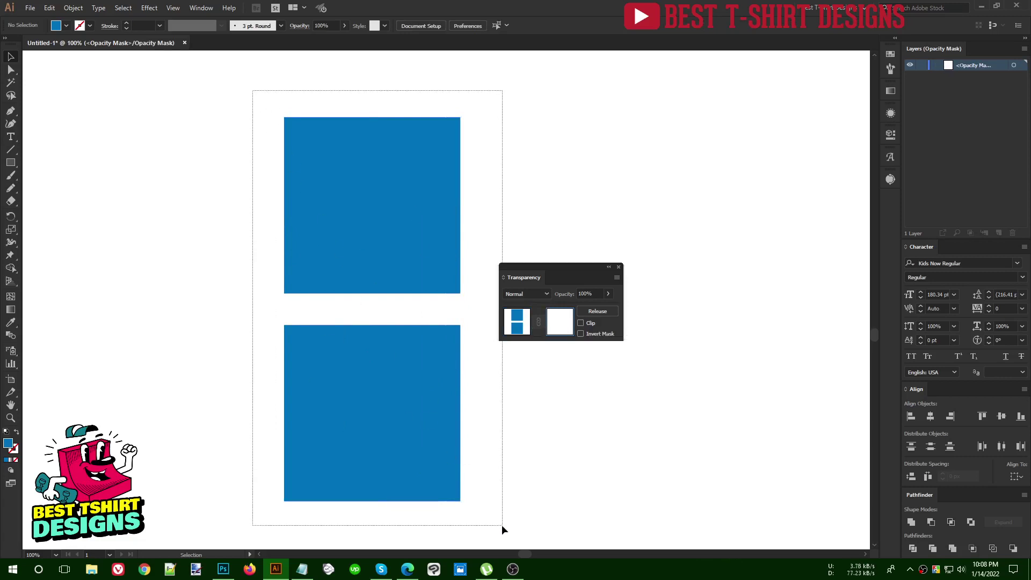
pyautogui.moveTo(263, 83); pyautogui.dragTo(495, 391)
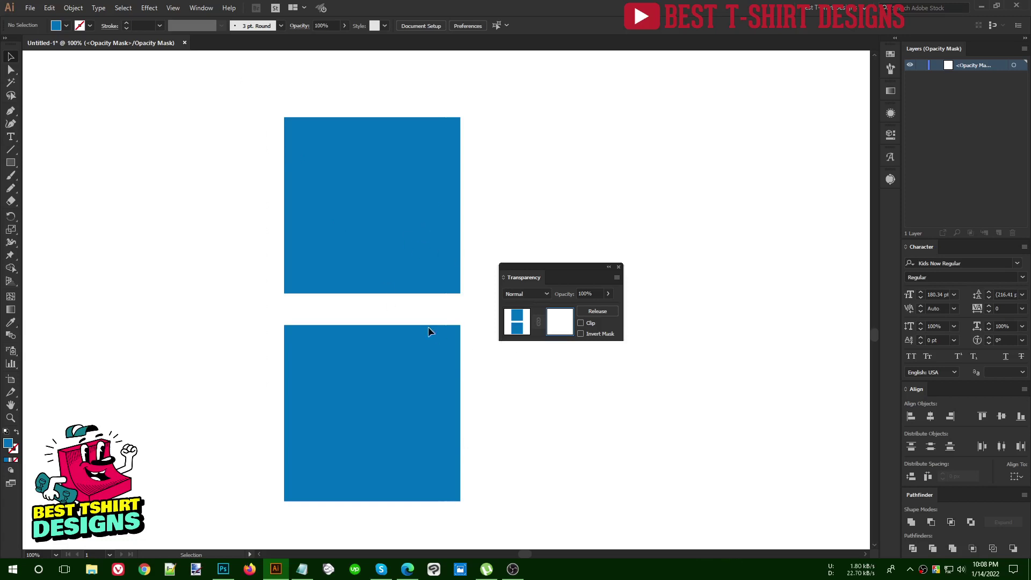
pyautogui.click(597, 314)
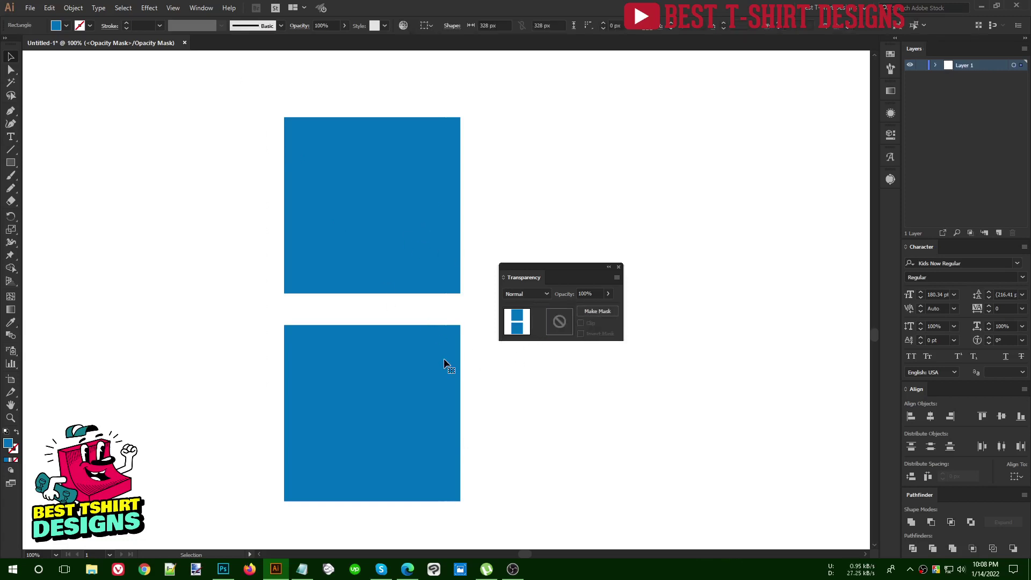
# Select both blue squares, add an empty opacity mask to them, and turn off the Clip option
pyautogui.moveTo(499, 442); pyautogui.dragTo(221, 224)
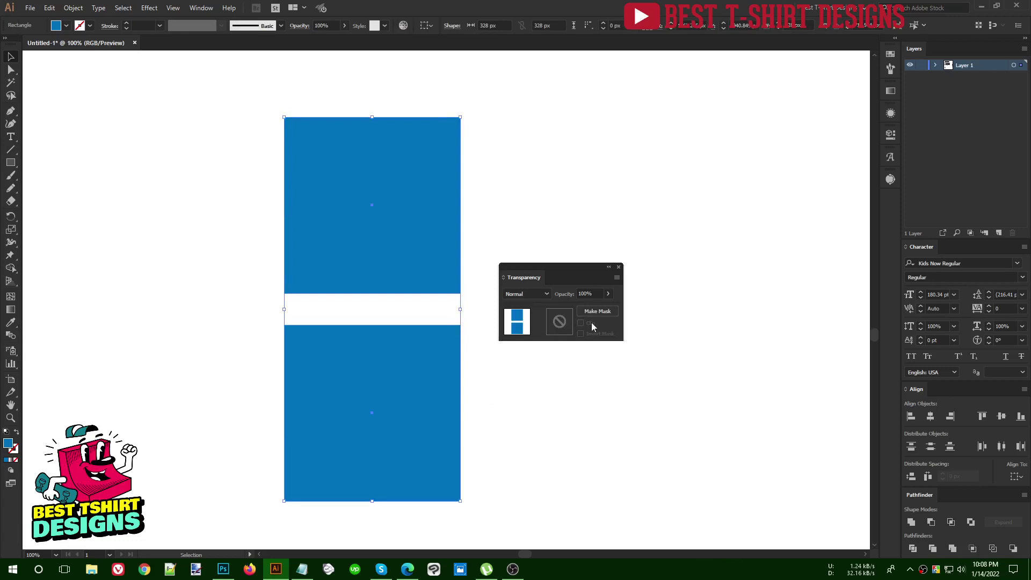
pyautogui.doubleClick(561, 322)
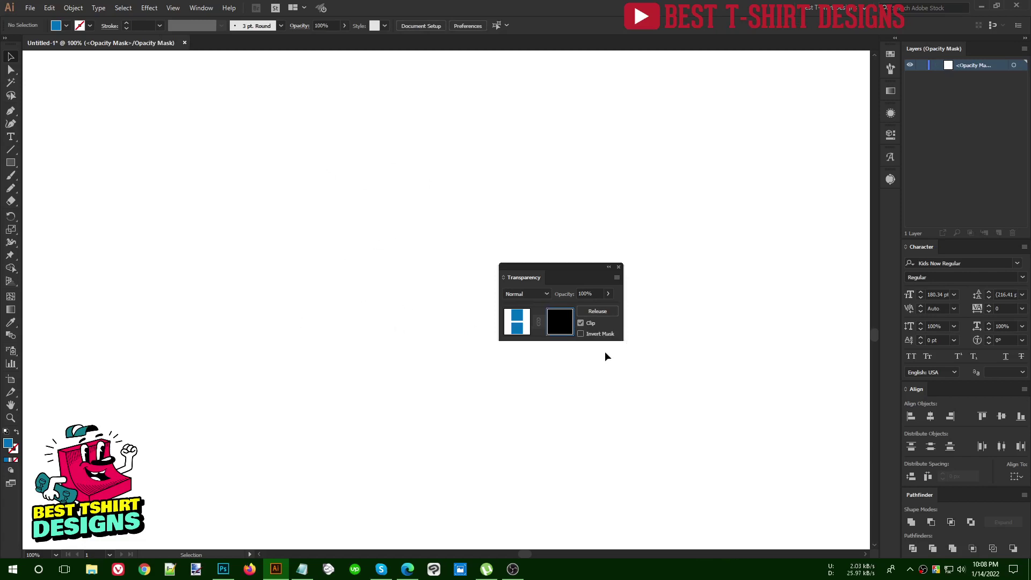
pyautogui.click(581, 323)
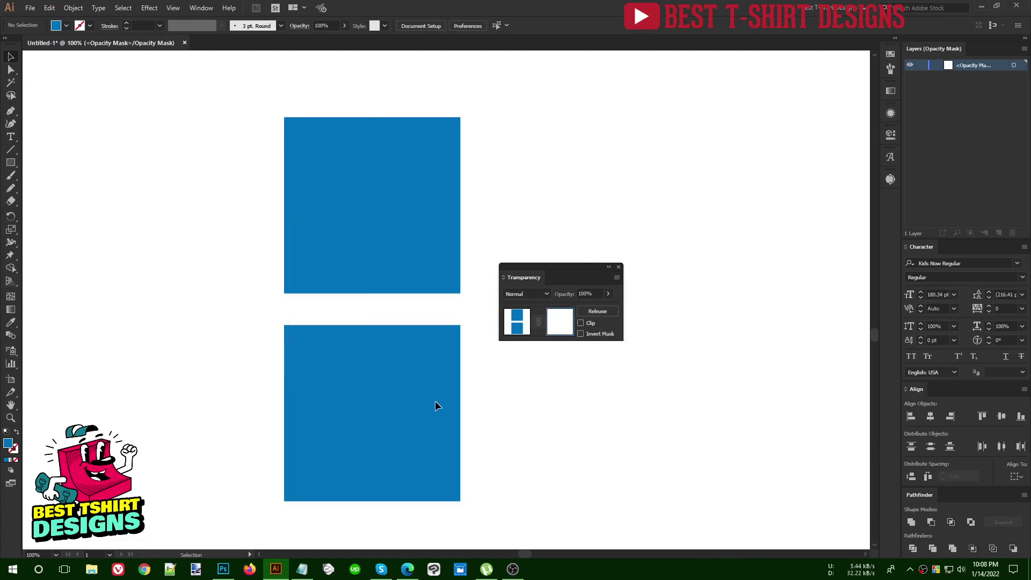
# Try to select the two squares with selection marquees while editing the opacity mask
pyautogui.moveTo(235, 149); pyautogui.dragTo(301, 429)
pyautogui.moveTo(255, 179); pyautogui.dragTo(511, 491)
pyautogui.moveTo(206, 158); pyautogui.dragTo(301, 426)
pyautogui.moveTo(216, 181); pyautogui.dragTo(472, 428)
pyautogui.moveTo(264, 101); pyautogui.dragTo(496, 529)
# Set the fill to black and draw four freeform Pencil shapes in the mask, two over each square
pyautogui.click(66, 26)
pyautogui.click(30, 43)
pyautogui.press('n')
pyautogui.moveTo(351, 153)
pyautogui.mouseDown()
pyautogui.moveTo(361, 208)
pyautogui.moveTo(377, 162)
pyautogui.moveTo(314, 172)
pyautogui.mouseUp()
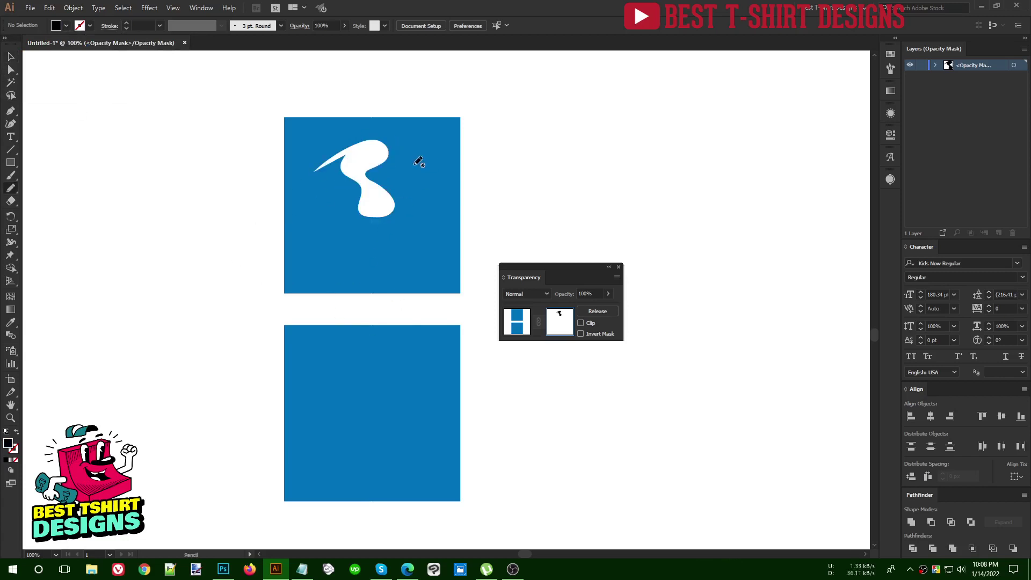
pyautogui.moveTo(417, 159)
pyautogui.mouseDown()
pyautogui.moveTo(451, 205)
pyautogui.moveTo(448, 155)
pyautogui.moveTo(422, 157)
pyautogui.mouseUp()
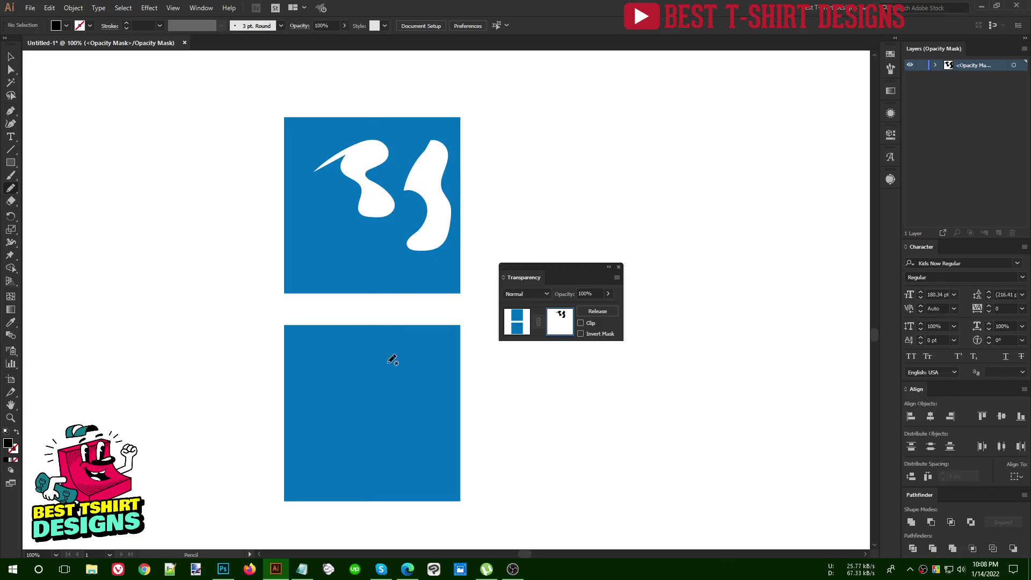
pyautogui.moveTo(339, 356)
pyautogui.mouseDown()
pyautogui.moveTo(312, 392)
pyautogui.moveTo(341, 436)
pyautogui.moveTo(393, 451)
pyautogui.moveTo(355, 352)
pyautogui.moveTo(317, 382)
pyautogui.mouseUp()
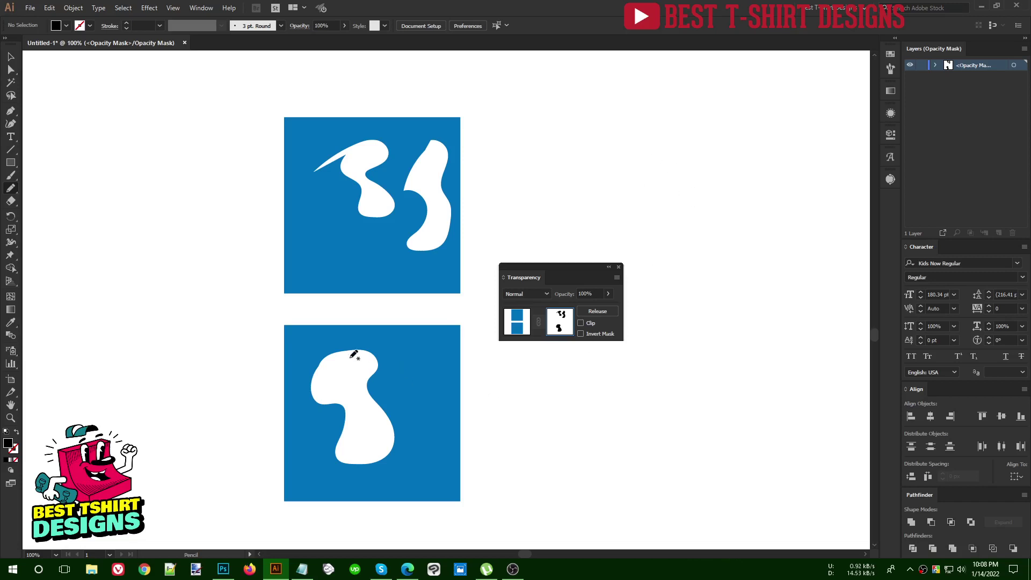
pyautogui.moveTo(397, 364)
pyautogui.mouseDown()
pyautogui.moveTo(380, 389)
pyautogui.moveTo(409, 424)
pyautogui.moveTo(407, 444)
pyautogui.moveTo(409, 410)
pyautogui.moveTo(396, 355)
pyautogui.mouseUp()
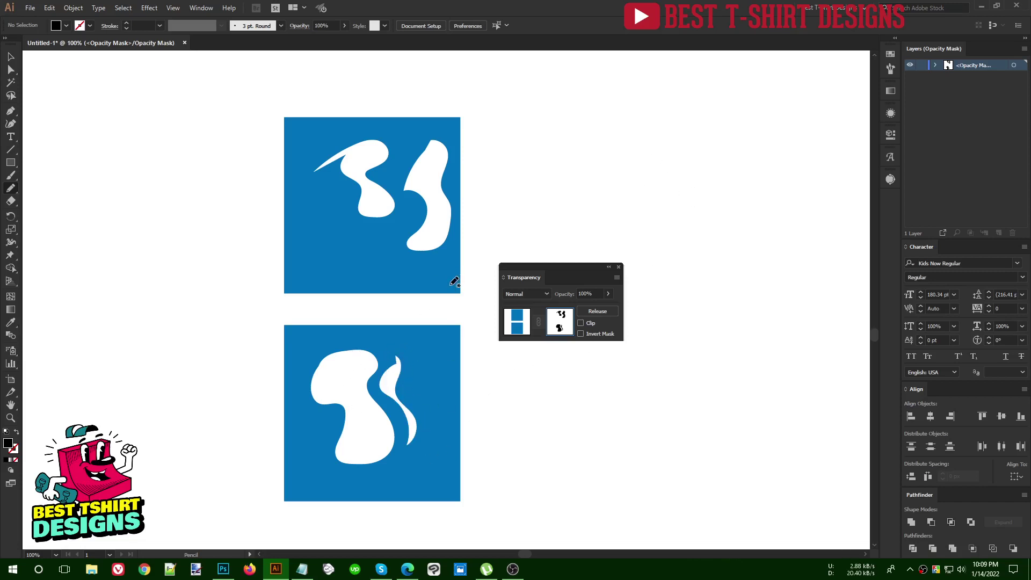
# Select the black mask shapes over the lower square to show they are editable, and clear the selection
pyautogui.press('v')
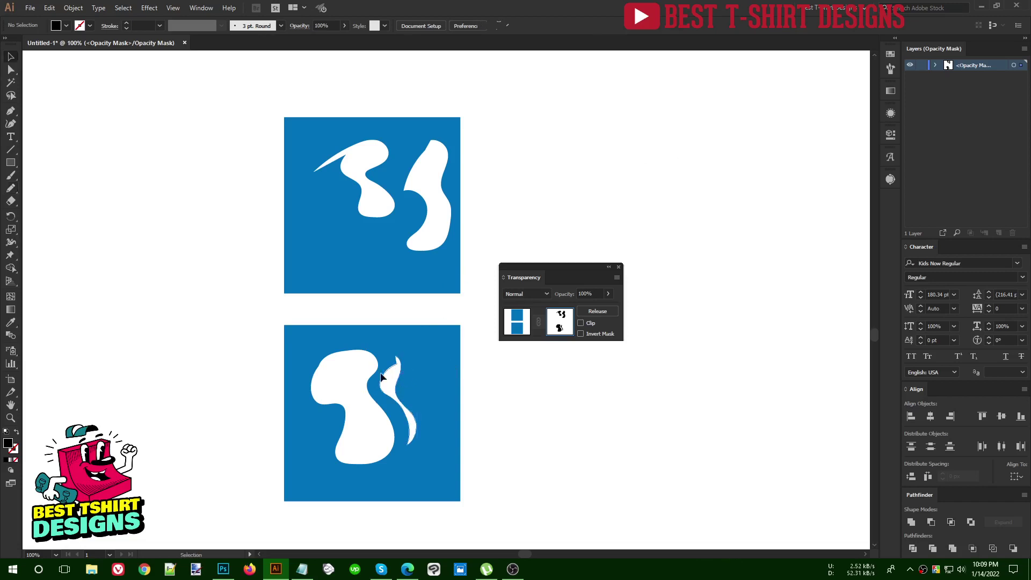
pyautogui.click(353, 369)
pyautogui.click(260, 350)
pyautogui.moveTo(260, 353); pyautogui.dragTo(511, 446)
pyautogui.click(537, 420)
# Set the fill to blue and draw a narrow freeform Pencil shape in the mask near the lower square's upper-right corner
pyautogui.click(55, 25)
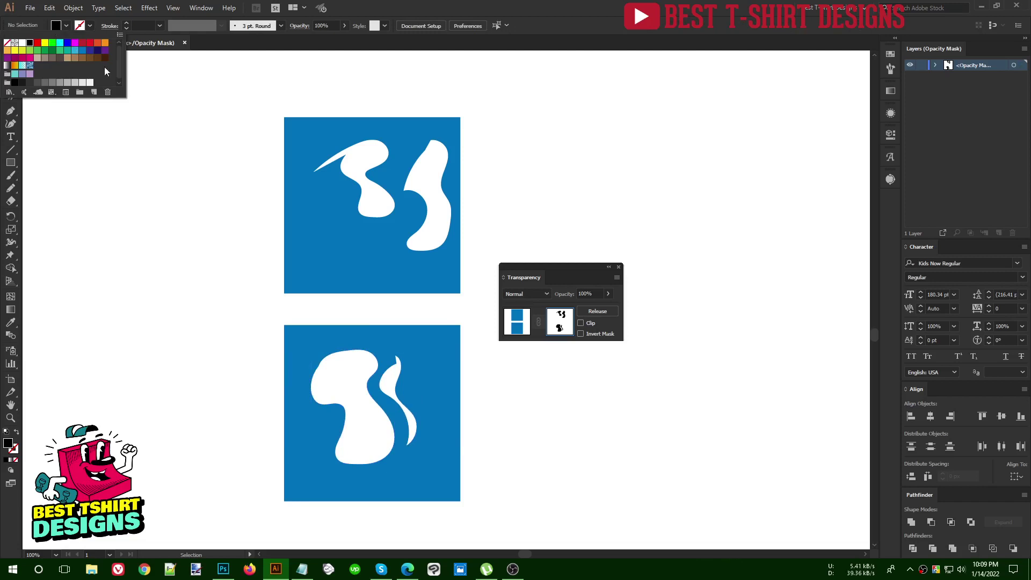
pyautogui.click(82, 50)
pyautogui.click(152, 159)
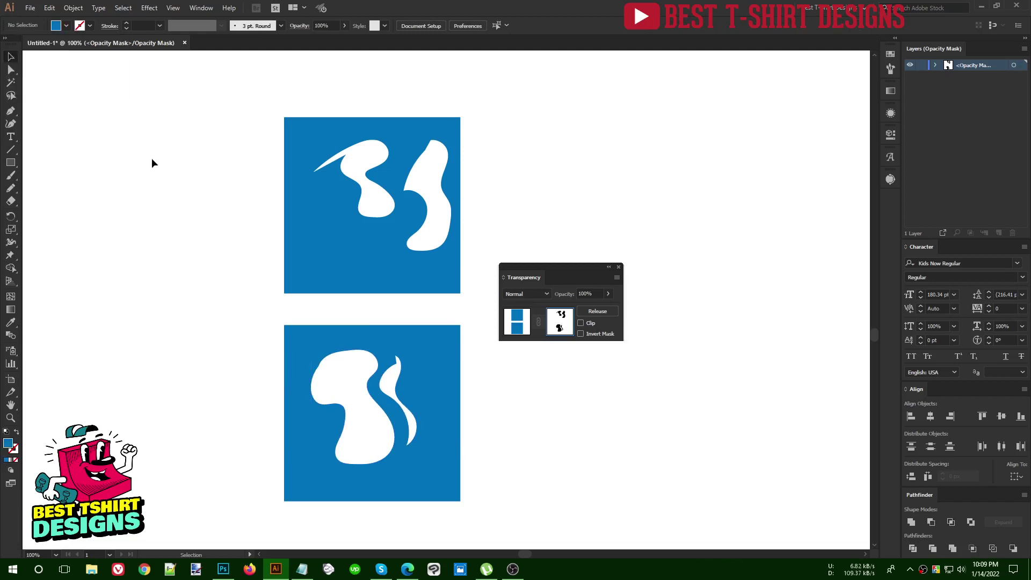
pyautogui.press('n')
pyautogui.moveTo(428, 338)
pyautogui.mouseDown()
pyautogui.moveTo(428, 398)
pyautogui.moveTo(444, 371)
pyautogui.moveTo(422, 328)
pyautogui.mouseUp()
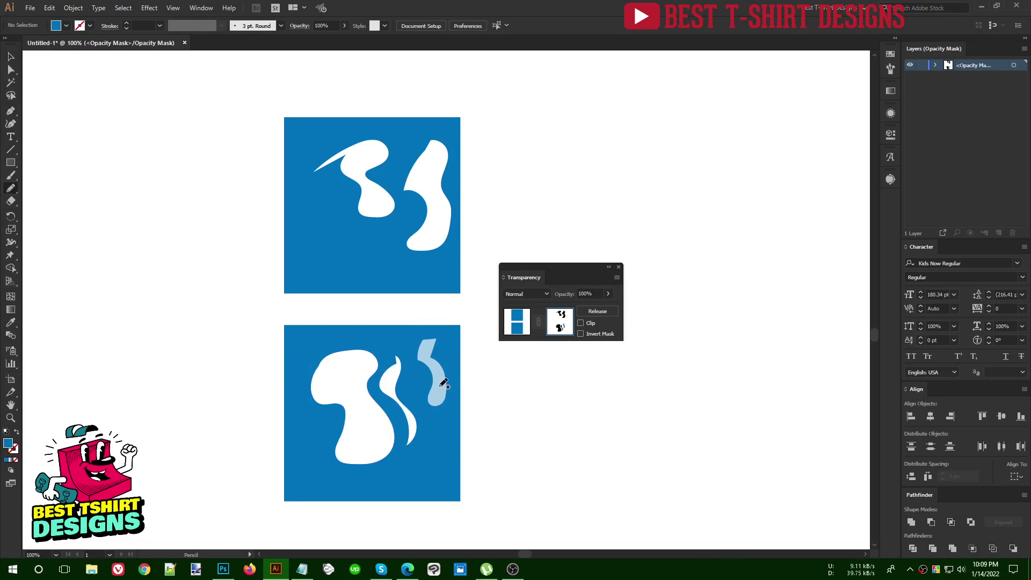
# Move the blue mask shape slightly to the left within the lower square and deselect it
pyautogui.press('v')
pyautogui.click(430, 360)
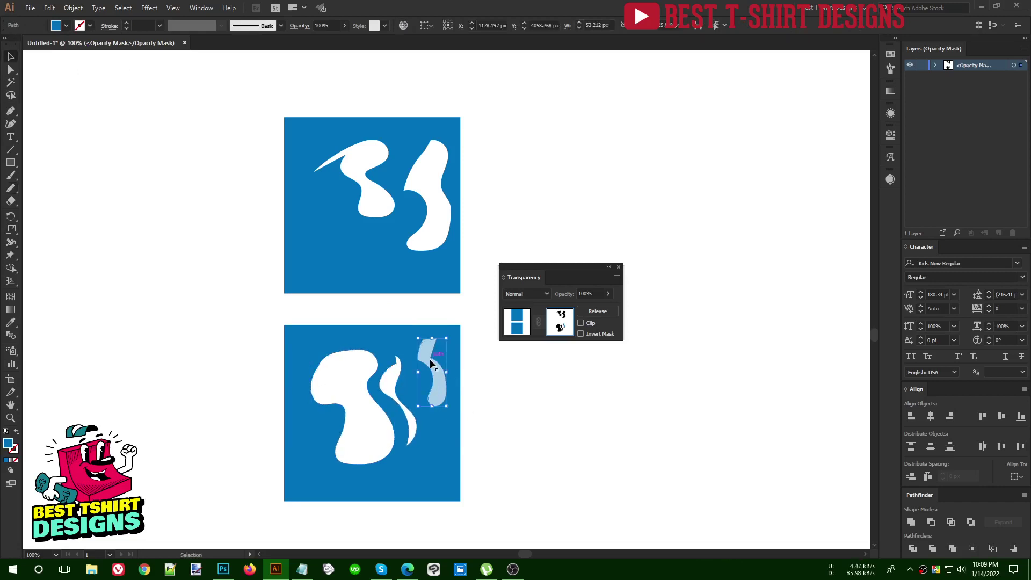
pyautogui.click(473, 394)
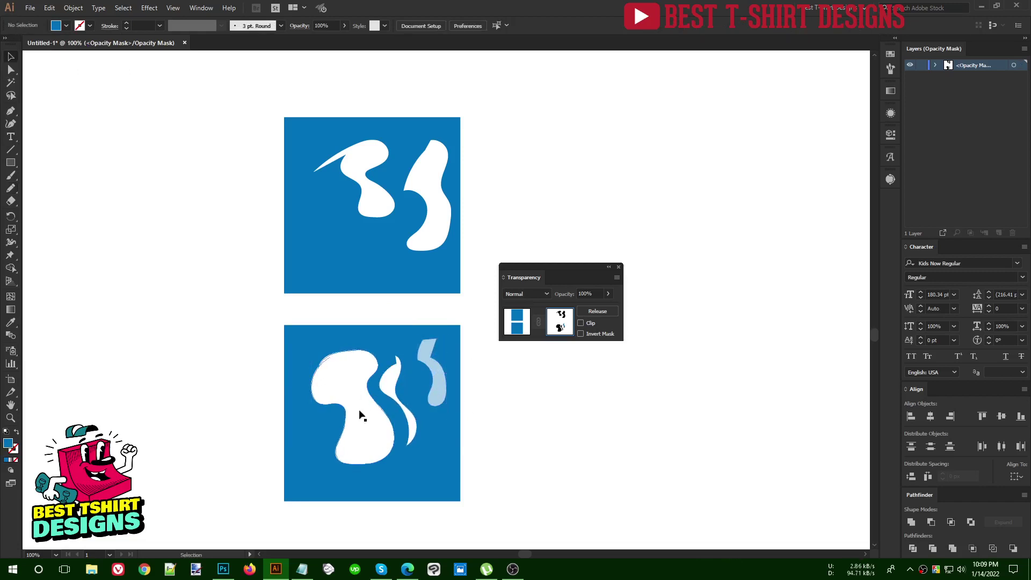
pyautogui.moveTo(444, 391)
pyautogui.mouseDown()
pyautogui.moveTo(446, 404)
pyautogui.moveTo(433, 391)
pyautogui.mouseUp()
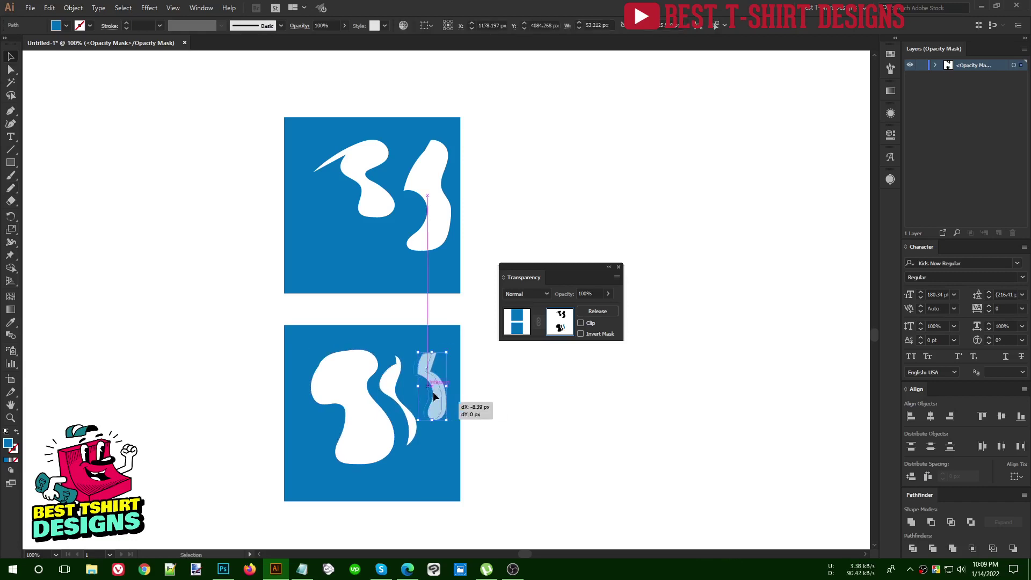
pyautogui.click(468, 388)
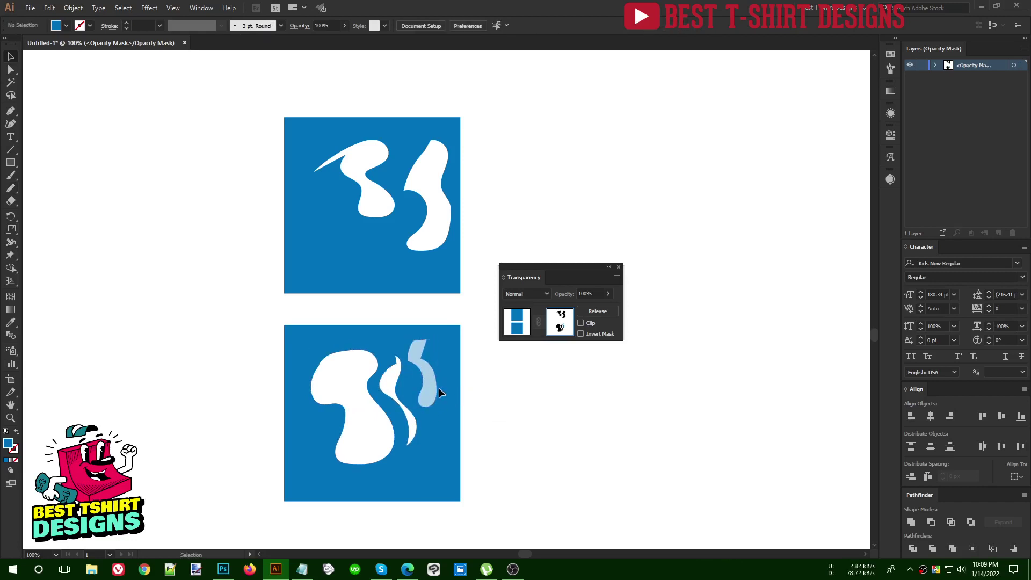
# Draw another narrow Pencil shape near the lower square's lower-right corner and change its fill to dark blue
pyautogui.press('n')
pyautogui.moveTo(437, 415)
pyautogui.mouseDown()
pyautogui.moveTo(444, 450)
pyautogui.moveTo(436, 416)
pyautogui.mouseUp()
pyautogui.press('v')
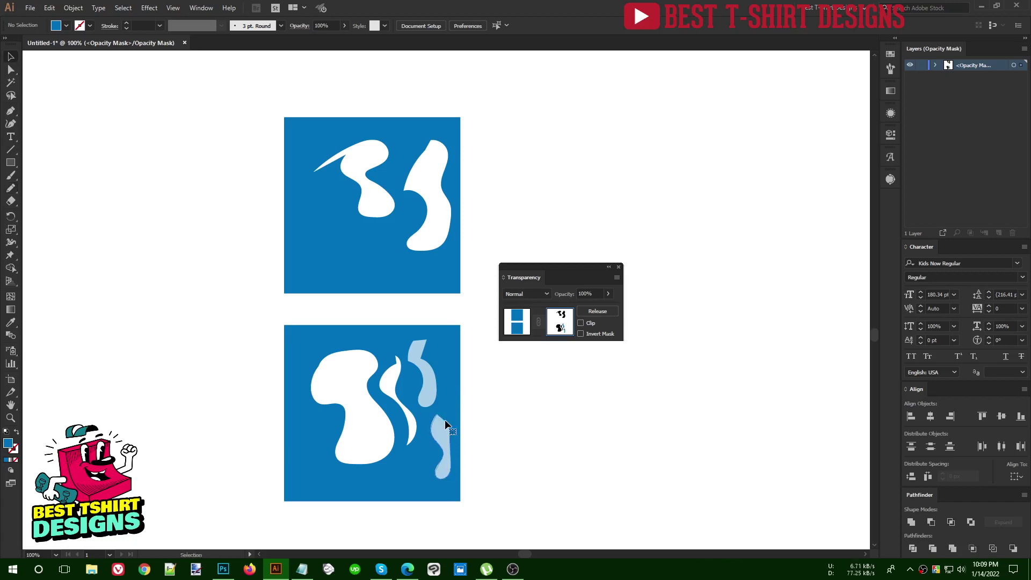
pyautogui.click(445, 420)
pyautogui.click(66, 26)
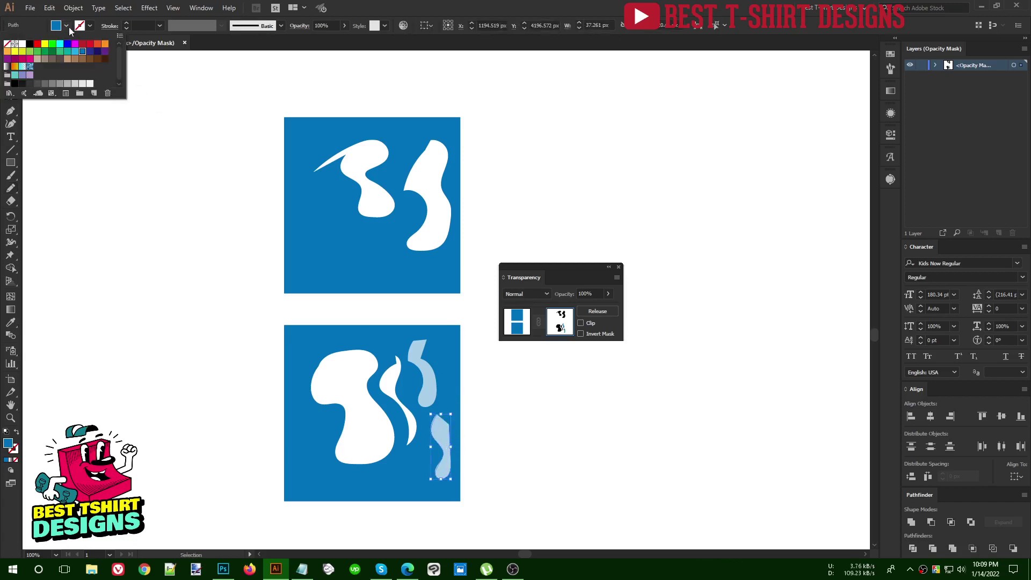
pyautogui.click(90, 52)
pyautogui.click(98, 52)
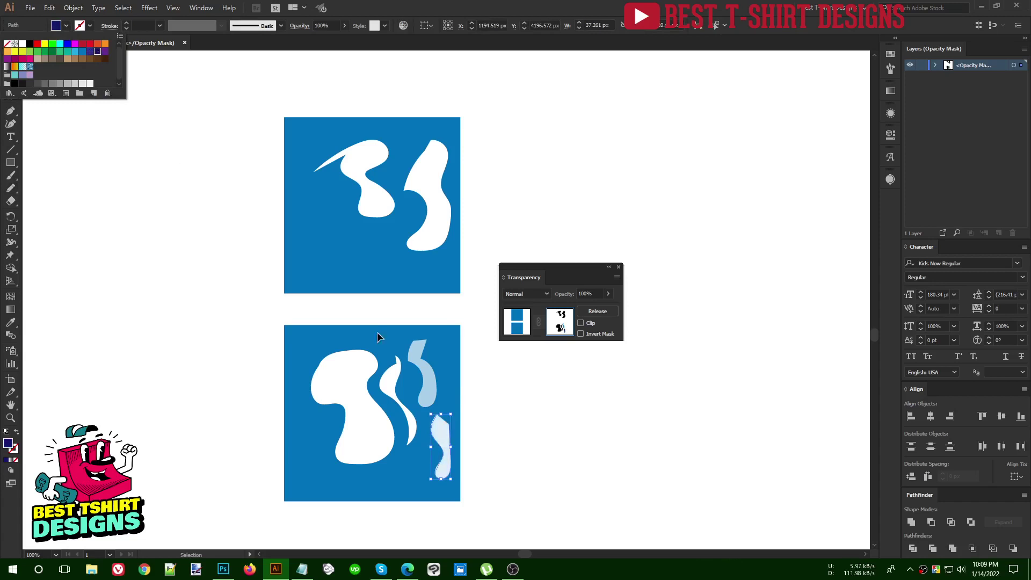
pyautogui.scroll(2, 458, 479)
pyautogui.click(504, 461)
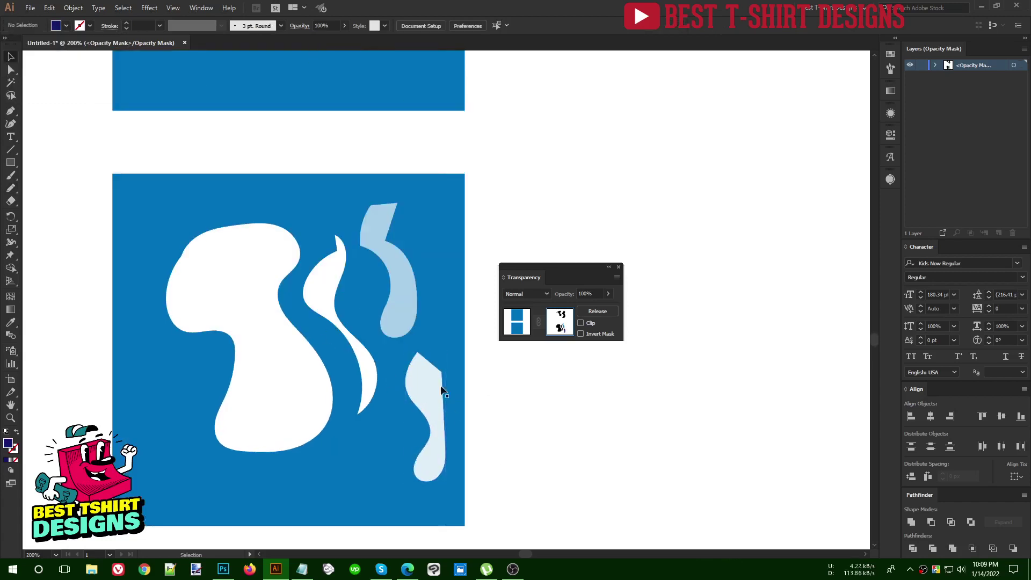
# Select the two blue-toned mask shapes and all shapes over both squares to compare their transparency, clearing each selection
pyautogui.scroll(-1, 472, 400)
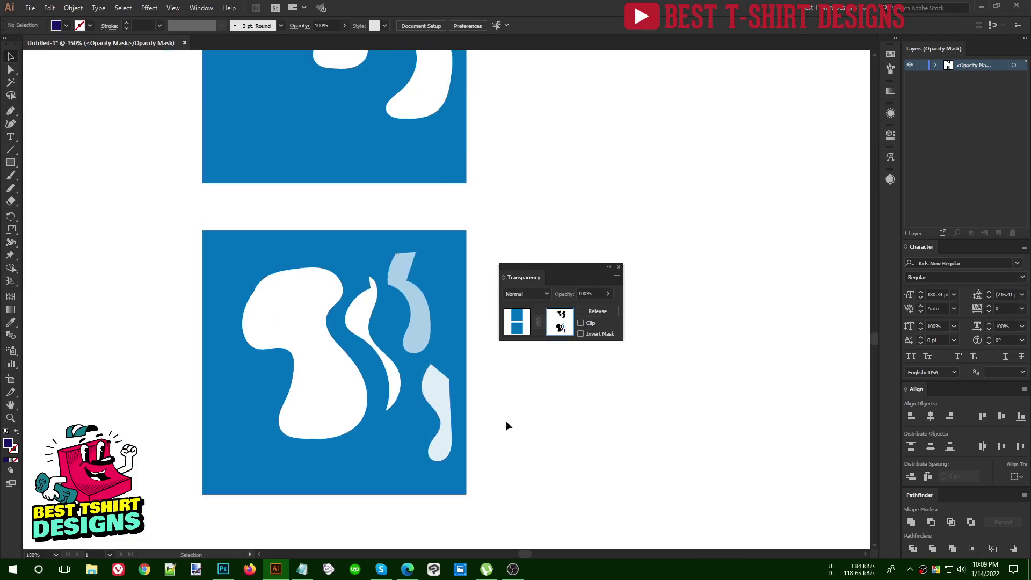
pyautogui.moveTo(508, 424); pyautogui.dragTo(414, 302)
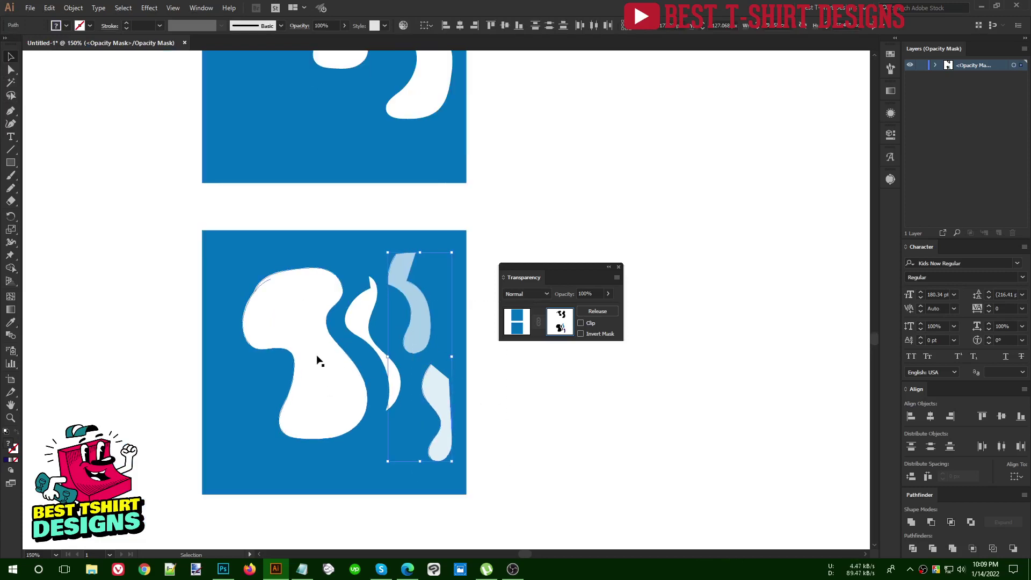
pyautogui.click(476, 428)
pyautogui.scroll(-1, 476, 428)
pyautogui.moveTo(519, 496); pyautogui.dragTo(235, 160)
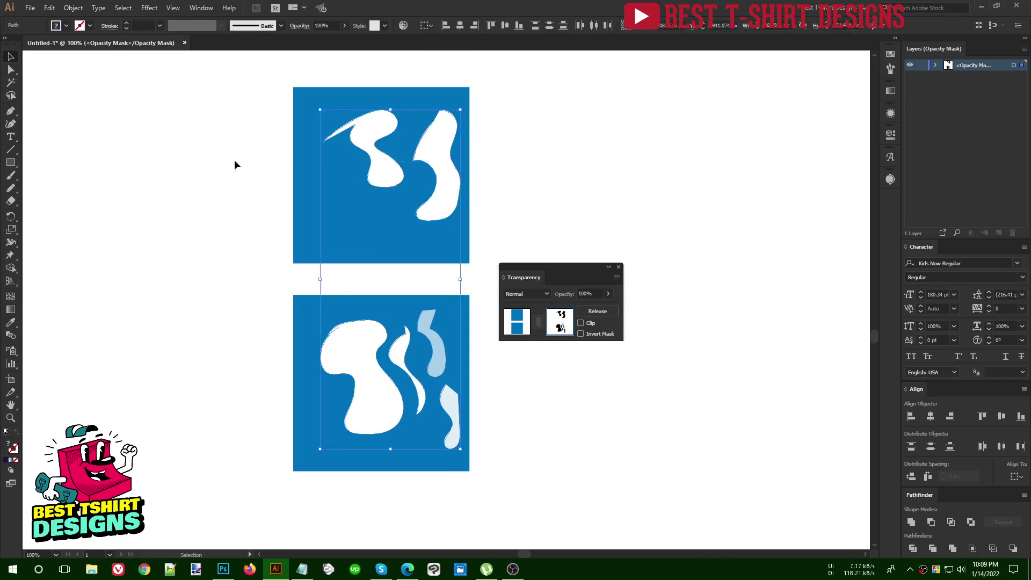
pyautogui.click(235, 160)
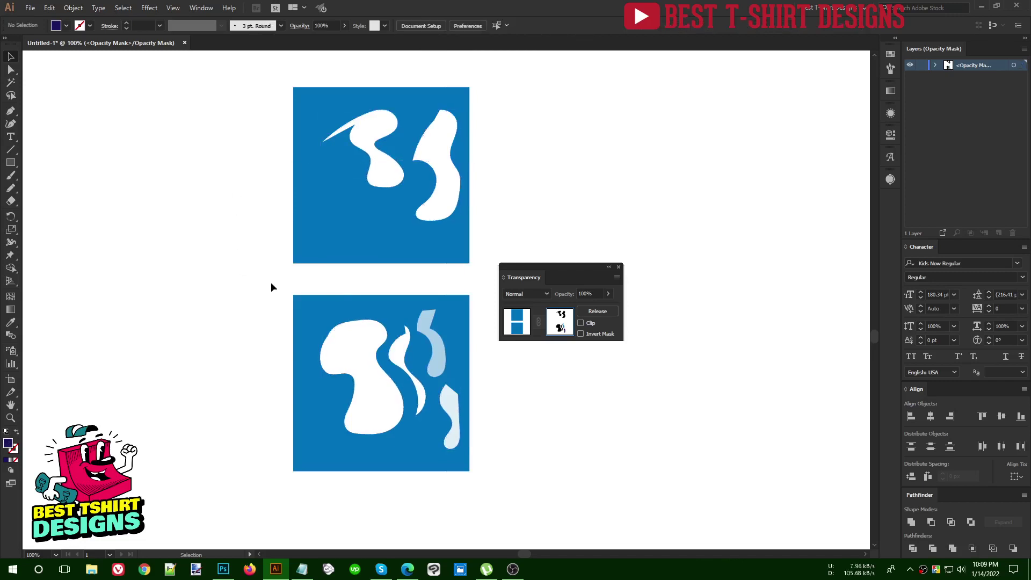
# Set the fill to yellow and draw freeform Pencil shapes in the upper square's left area and the lower square's upper-left corner
pyautogui.click(65, 26)
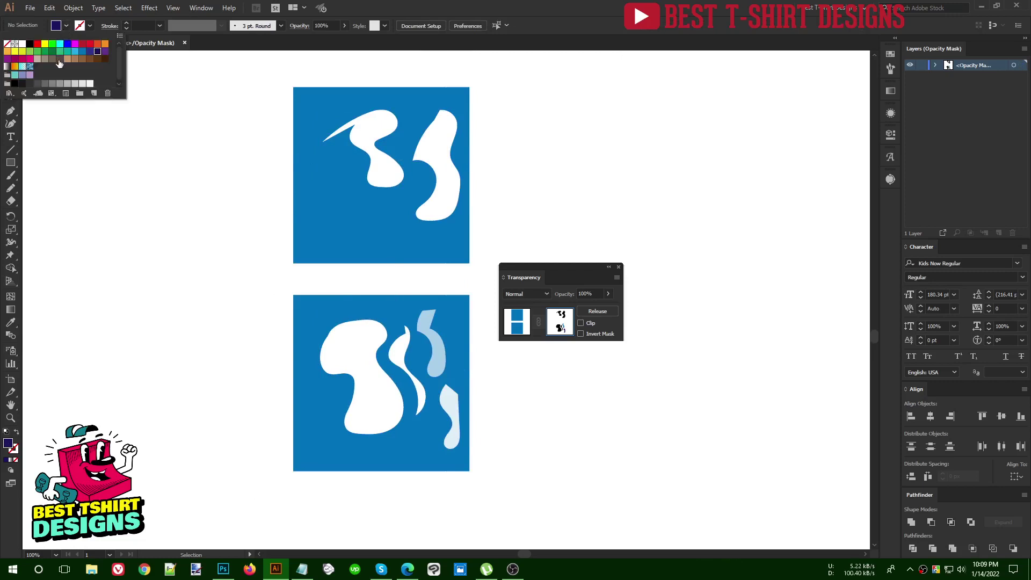
pyautogui.click(45, 44)
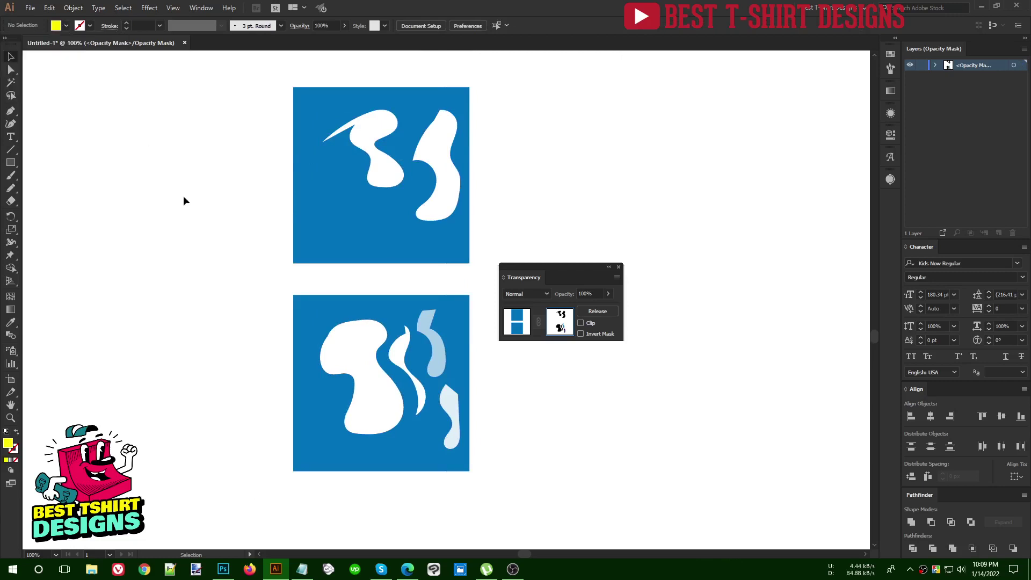
pyautogui.press('n')
pyautogui.moveTo(322, 176)
pyautogui.mouseDown()
pyautogui.moveTo(320, 196)
pyautogui.moveTo(343, 217)
pyautogui.moveTo(370, 209)
pyautogui.moveTo(343, 174)
pyautogui.moveTo(315, 161)
pyautogui.mouseUp()
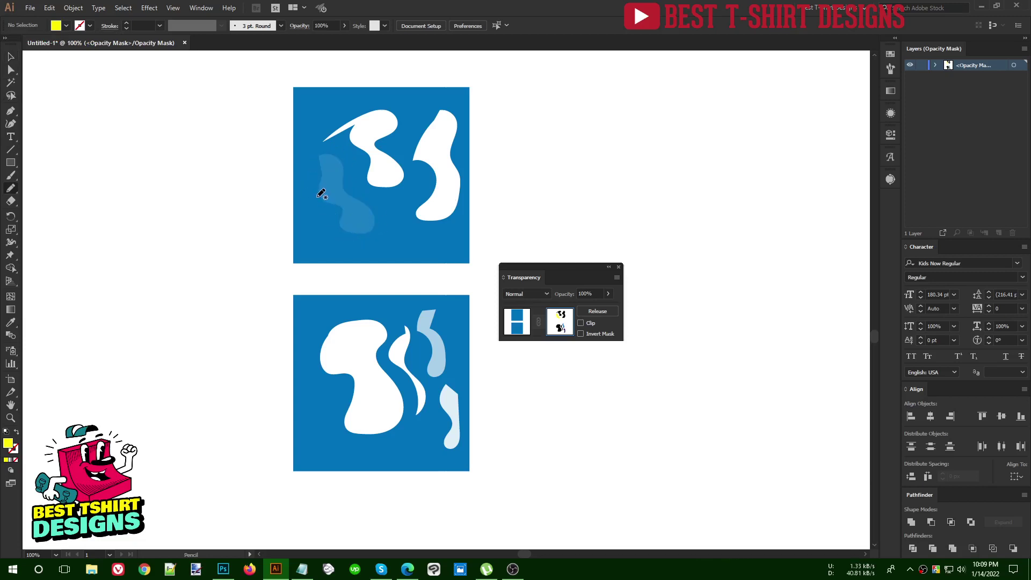
pyautogui.moveTo(316, 197)
pyautogui.mouseDown()
pyautogui.moveTo(349, 232)
pyautogui.moveTo(329, 180)
pyautogui.mouseUp()
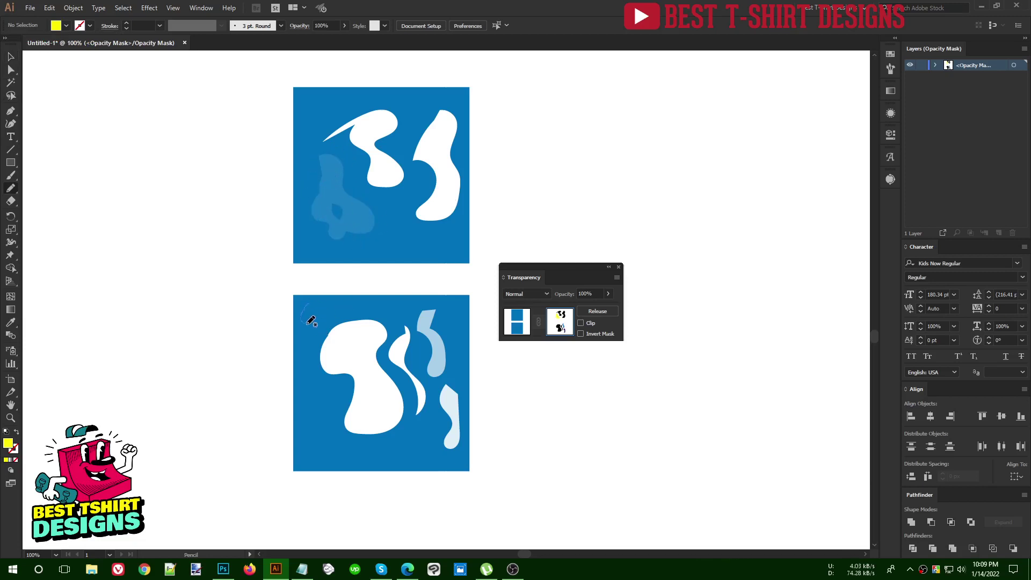
pyautogui.moveTo(311, 321)
pyautogui.mouseDown()
pyautogui.moveTo(315, 343)
pyautogui.moveTo(320, 306)
pyautogui.moveTo(305, 306)
pyautogui.mouseUp()
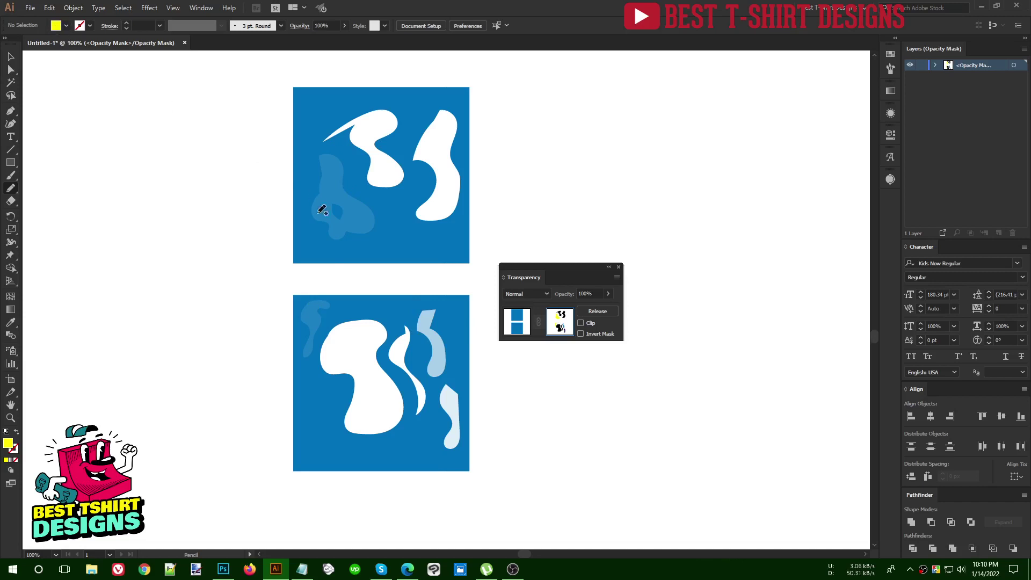
pyautogui.moveTo(321, 210); pyautogui.dragTo(347, 198)
# Draw a yellow freeform shape inside the large cut-out of the lower square, select it to check it, and deselect
pyautogui.scroll(2, 350, 397)
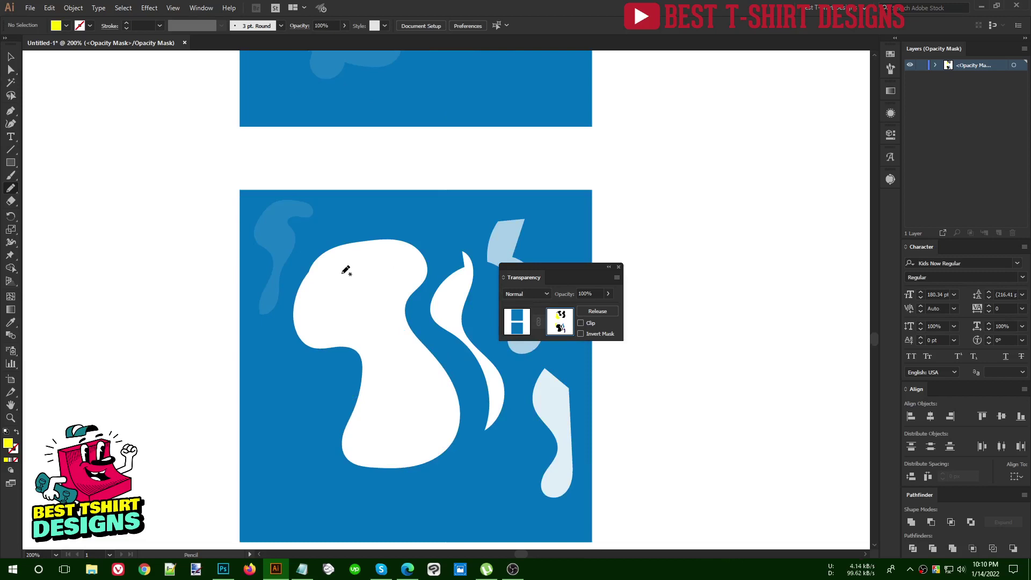
pyautogui.moveTo(347, 270)
pyautogui.mouseDown()
pyautogui.moveTo(348, 309)
pyautogui.moveTo(379, 313)
pyautogui.moveTo(355, 271)
pyautogui.moveTo(329, 276)
pyautogui.mouseUp()
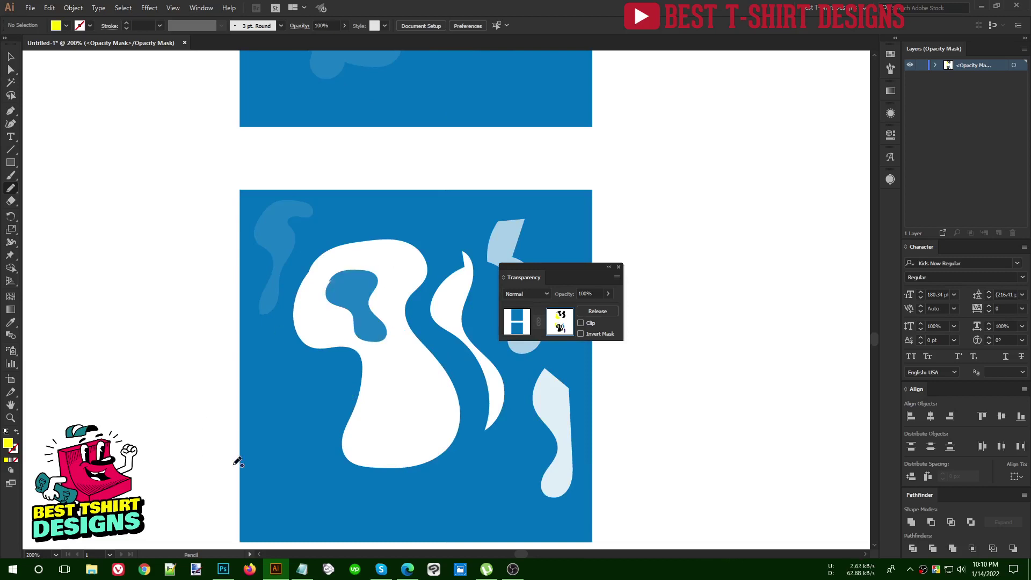
pyautogui.press('v')
pyautogui.click(351, 291)
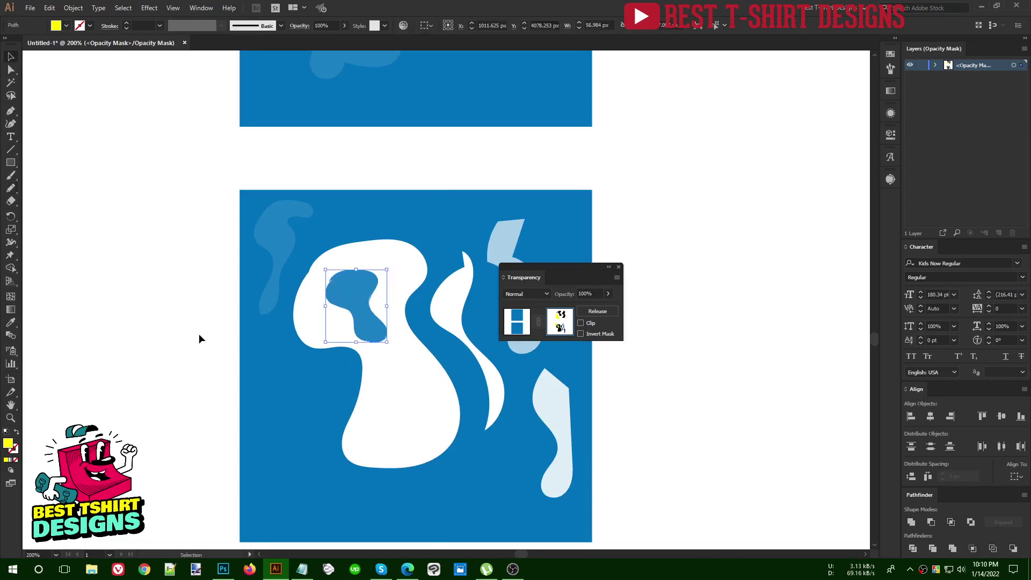
pyautogui.click(199, 338)
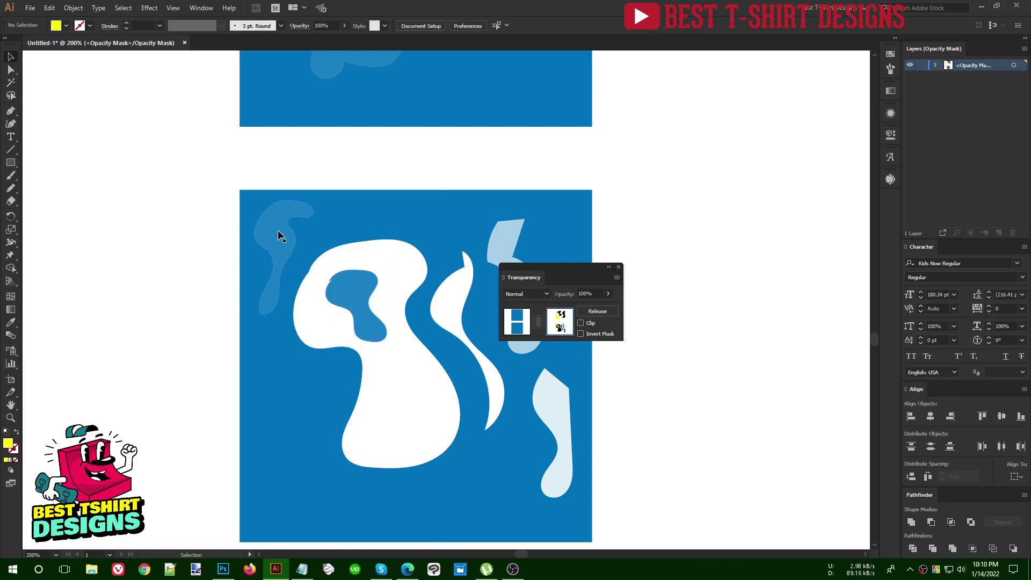
# Check the yellow corner shape by selecting it, and draw another yellow shape running down through the large cut-out
pyautogui.click(278, 235)
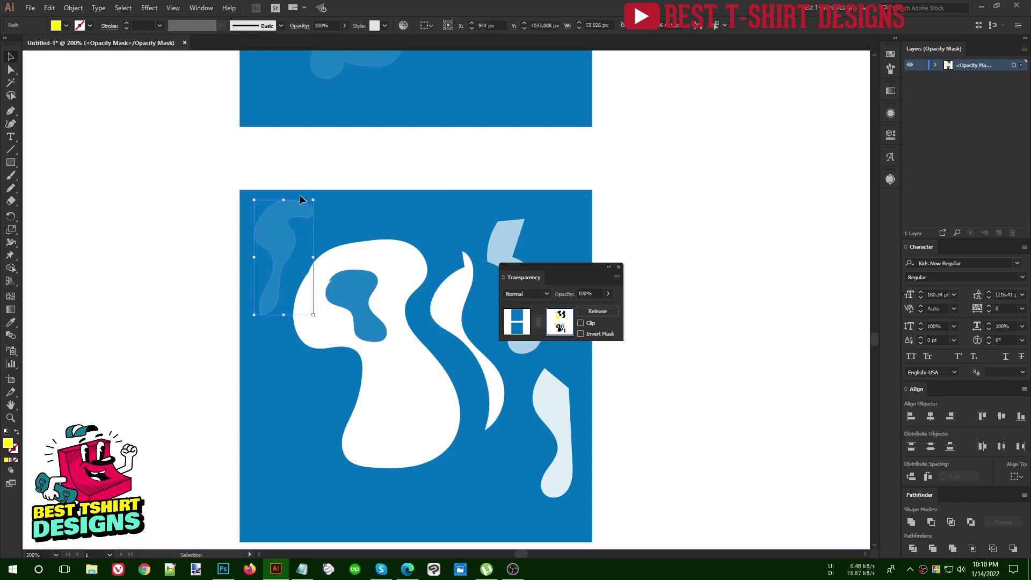
pyautogui.click(306, 382)
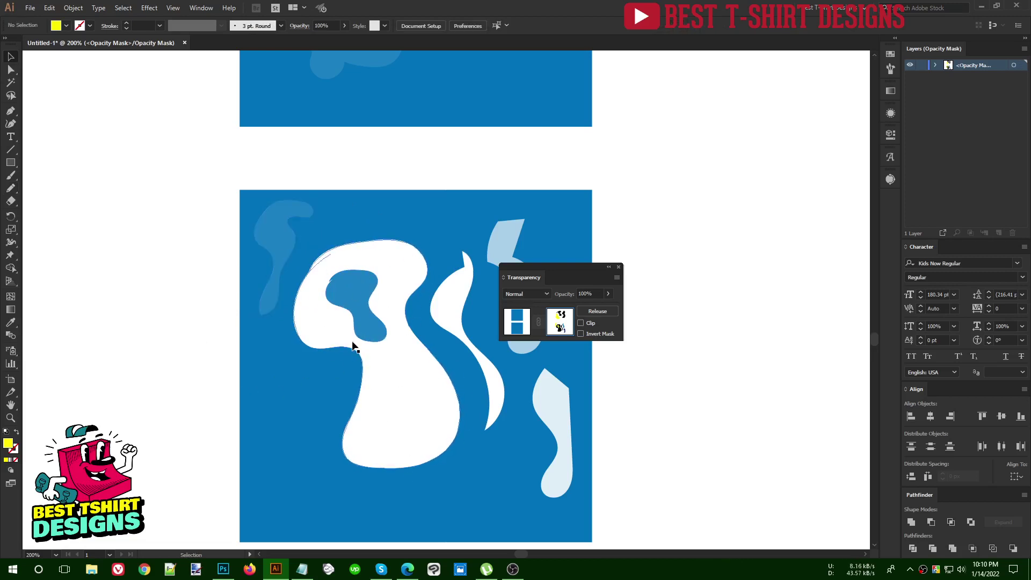
pyautogui.press('n')
pyautogui.moveTo(380, 277)
pyautogui.mouseDown()
pyautogui.moveTo(377, 303)
pyautogui.moveTo(435, 409)
pyautogui.moveTo(396, 444)
pyautogui.moveTo(378, 362)
pyautogui.moveTo(343, 327)
pyautogui.moveTo(348, 280)
pyautogui.mouseUp()
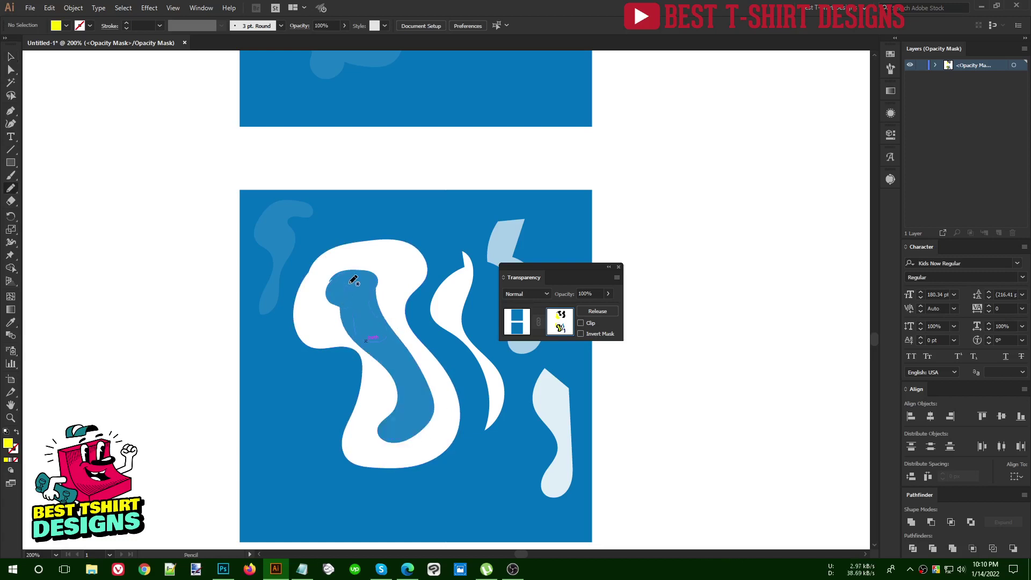
# Change the fill of the blue mask shape in the lower square's upper-right corner to black
pyautogui.press('v')
pyautogui.click(379, 327)
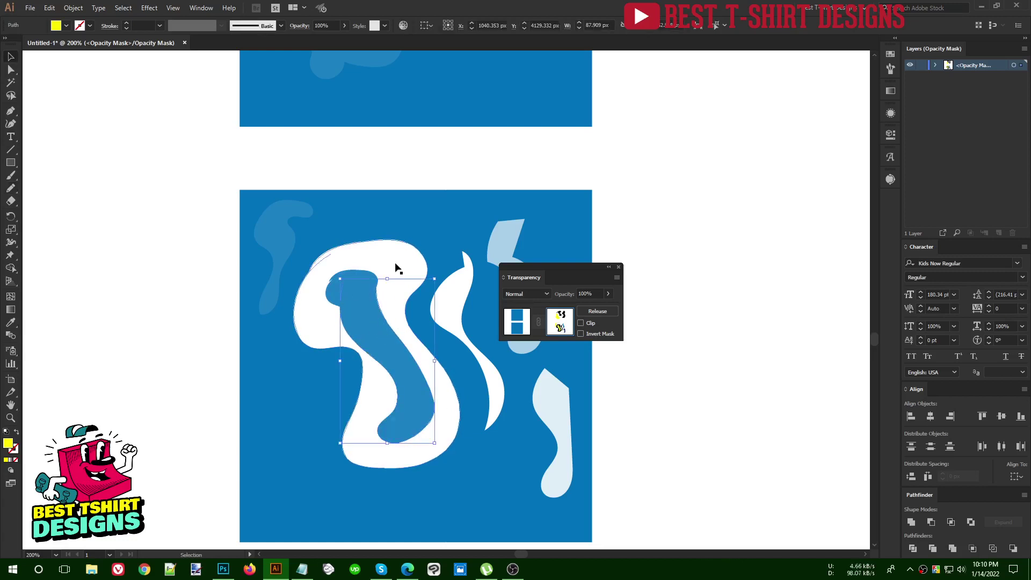
pyautogui.click(518, 232)
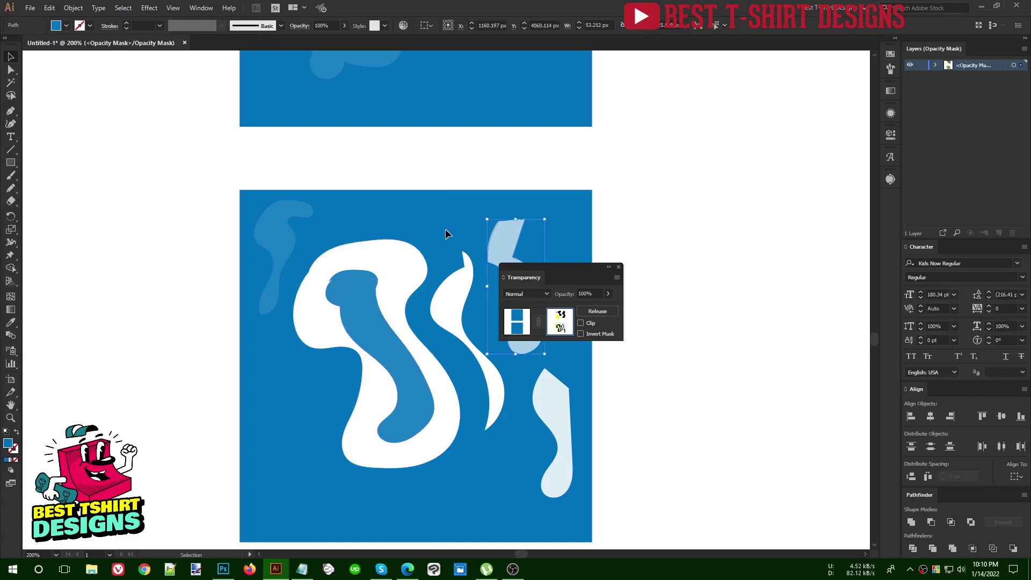
pyautogui.moveTo(444, 228); pyautogui.dragTo(342, 208)
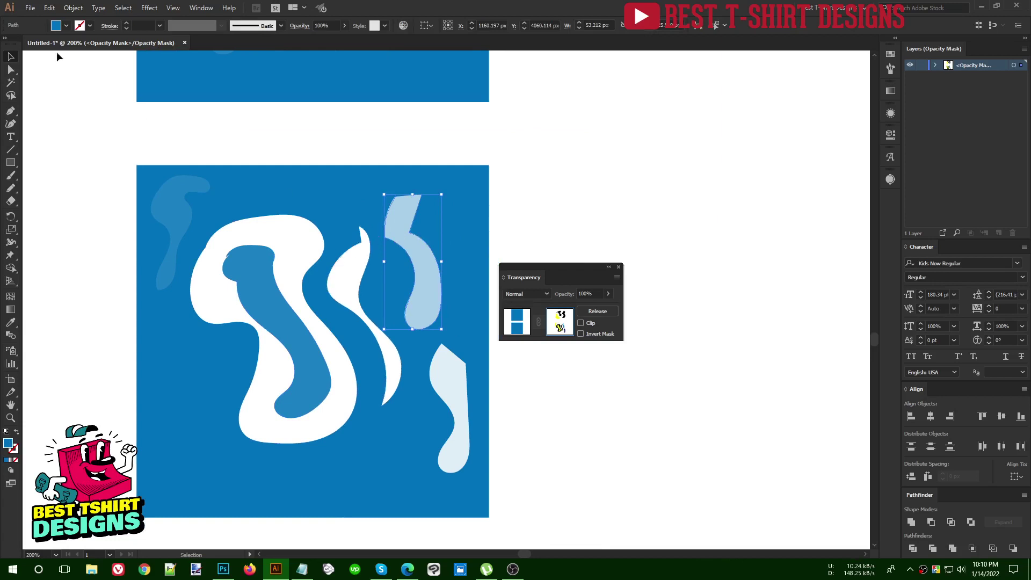
pyautogui.click(56, 26)
pyautogui.click(30, 44)
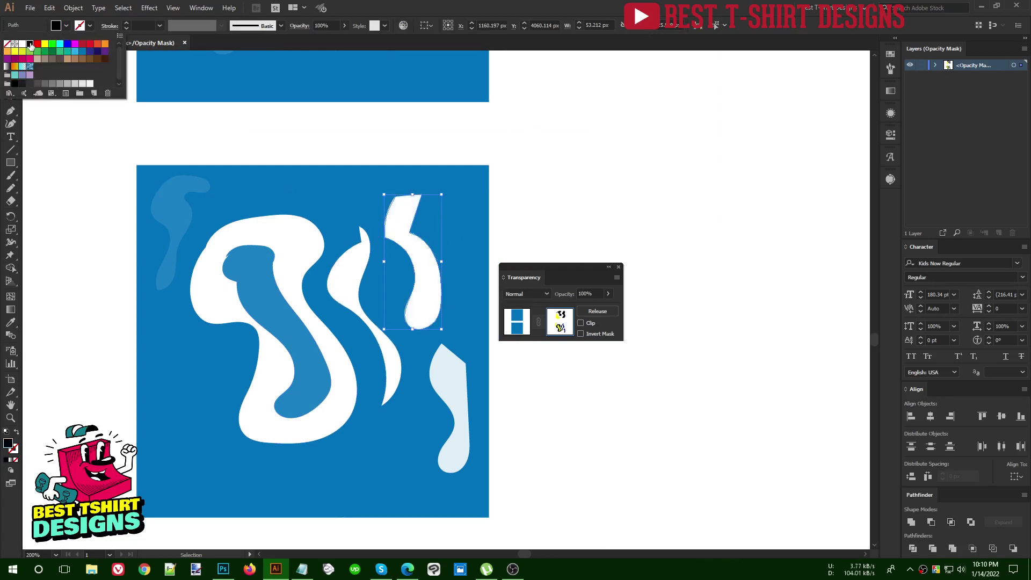
pyautogui.click(324, 138)
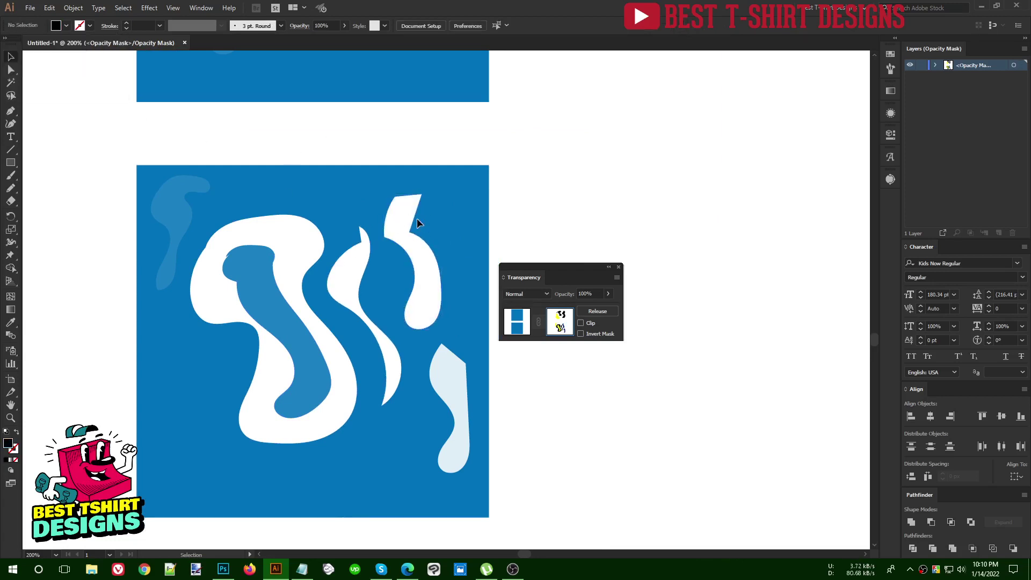
# Change the fill of the long yellow mask shape inside the large cut-out to white
pyautogui.click(256, 288)
pyautogui.click(65, 26)
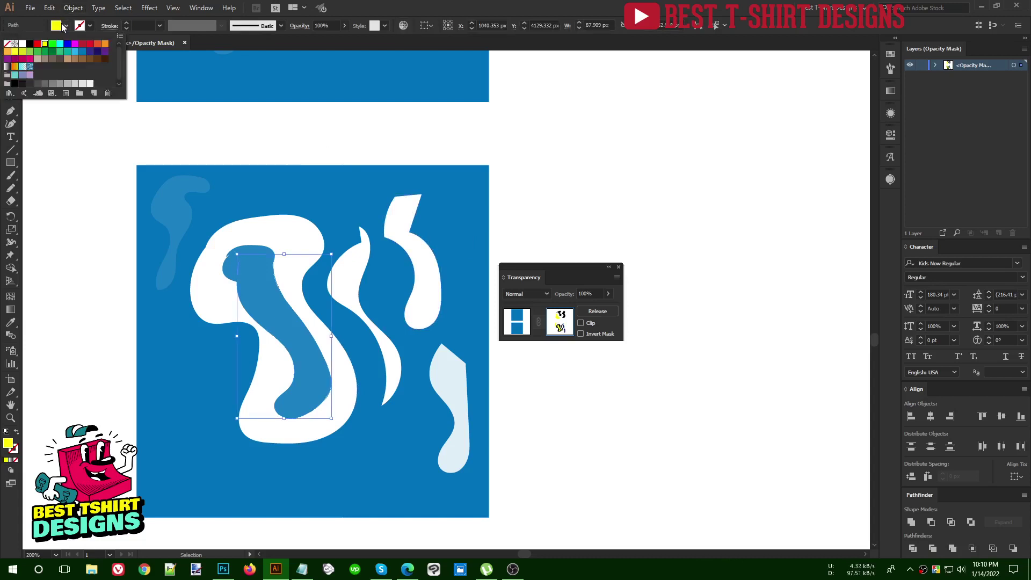
pyautogui.click(24, 44)
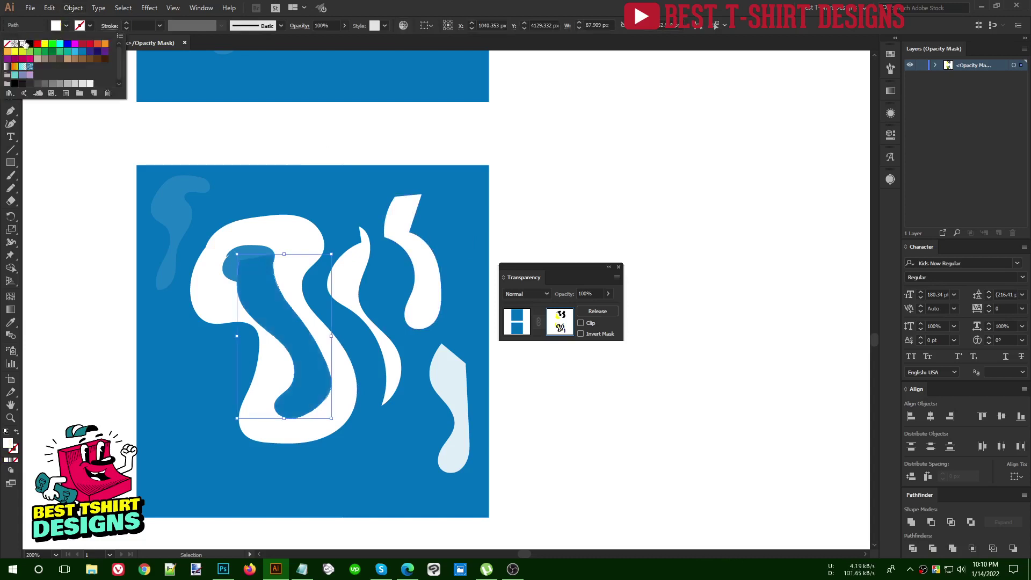
pyautogui.click(144, 304)
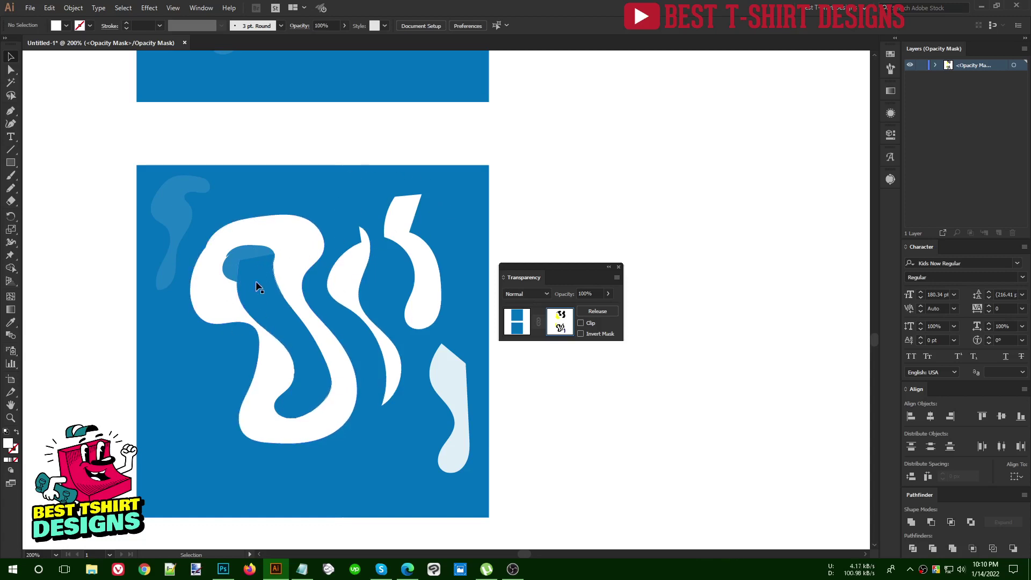
# Select all the mask shapes, switch back to the artwork, and move the two masked squares to the left
pyautogui.scroll(-3, 421, 375)
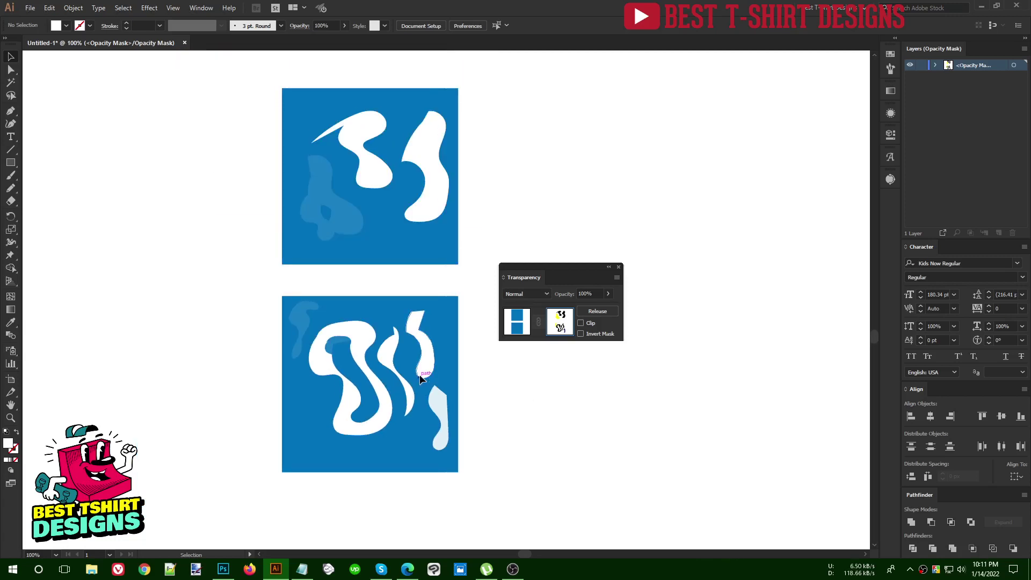
pyautogui.moveTo(379, 214); pyautogui.dragTo(474, 395)
pyautogui.moveTo(482, 500); pyautogui.dragTo(214, 79)
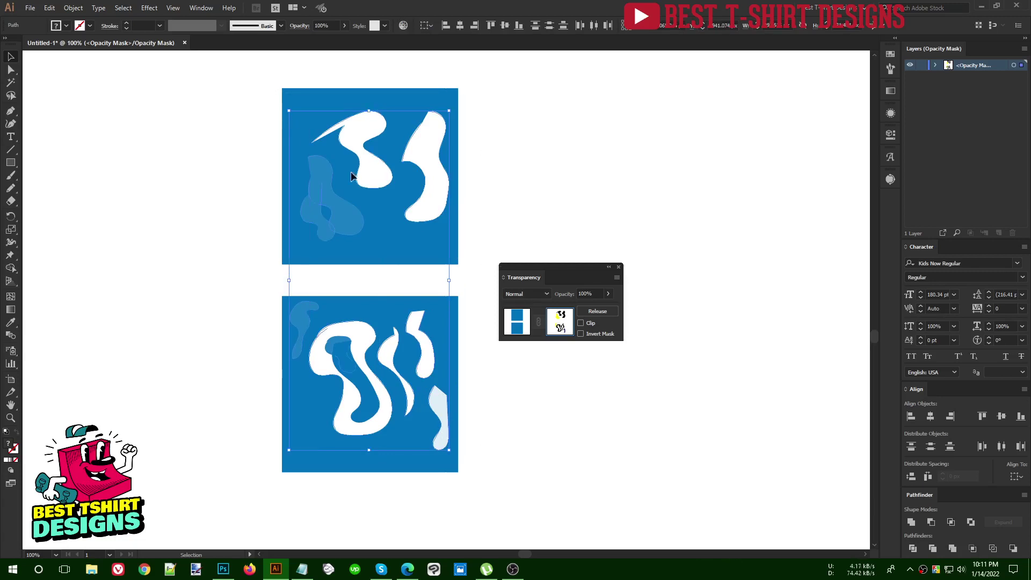
pyautogui.click(514, 325)
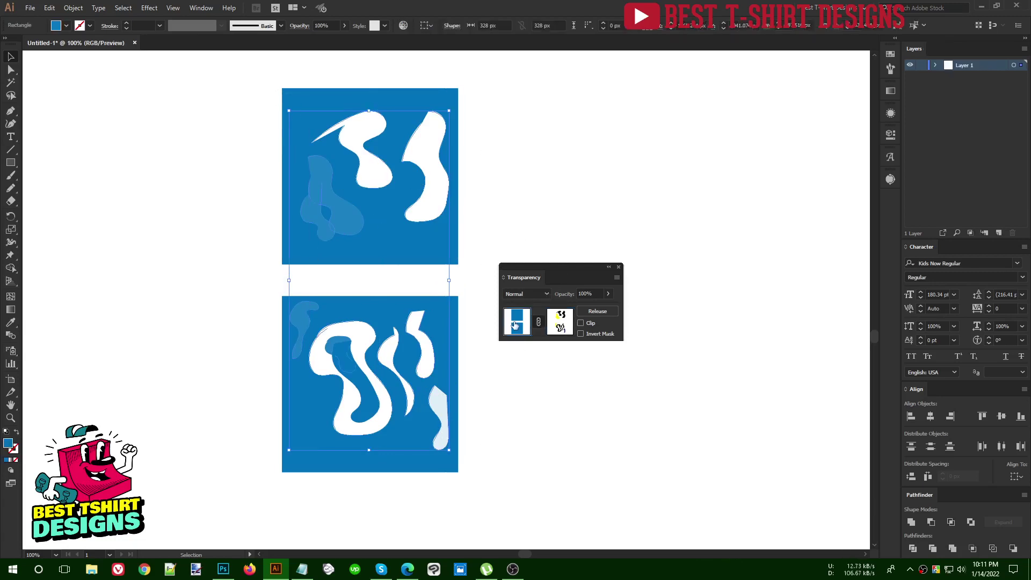
pyautogui.click(521, 433)
pyautogui.moveTo(390, 350); pyautogui.dragTo(310, 291)
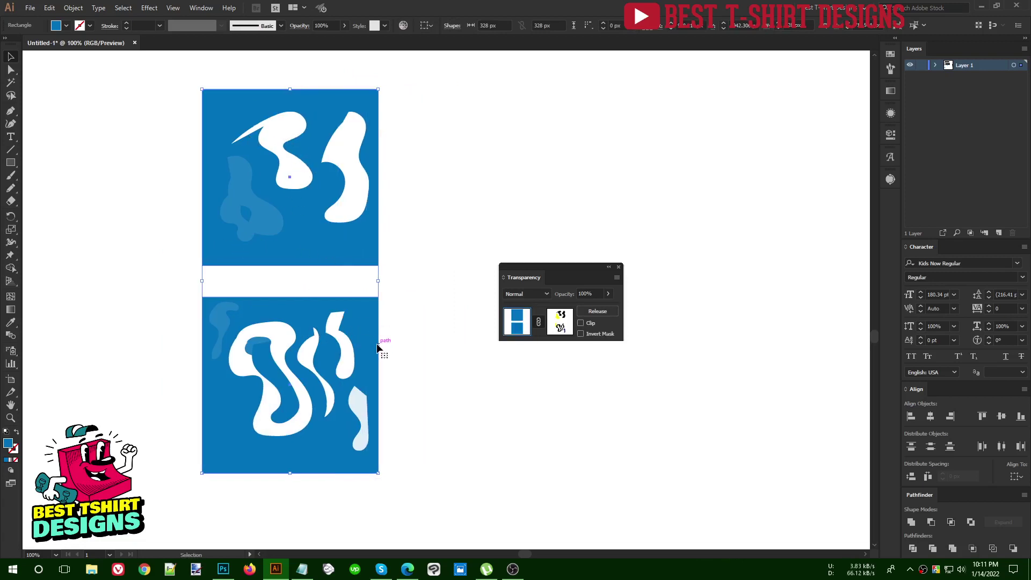
pyautogui.click(405, 321)
pyautogui.click(316, 352)
# Switch to editing the opacity mask and reposition the mask shapes, shifting them up and left over the squares
pyautogui.click(560, 318)
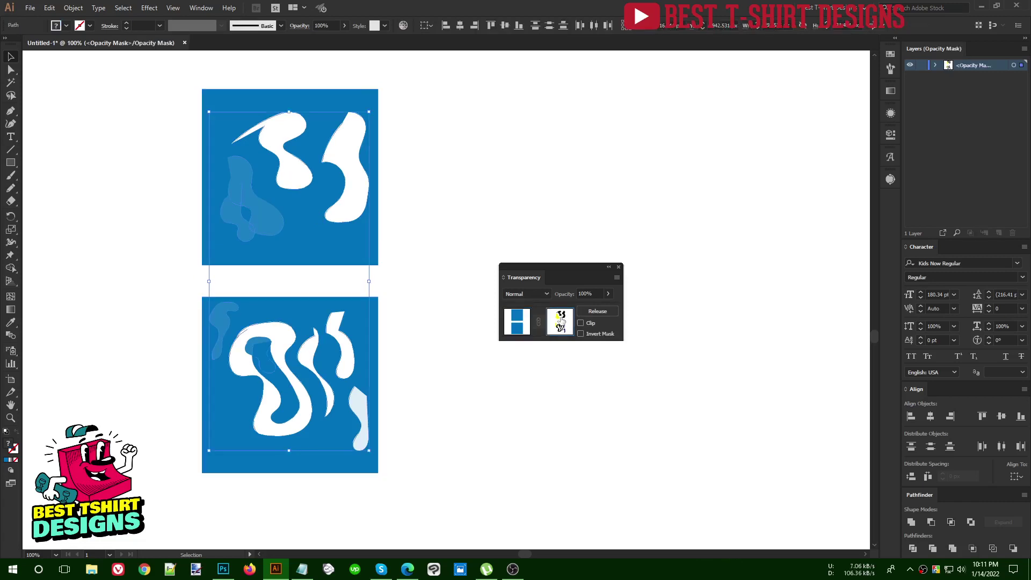
pyautogui.moveTo(314, 352); pyautogui.dragTo(309, 328)
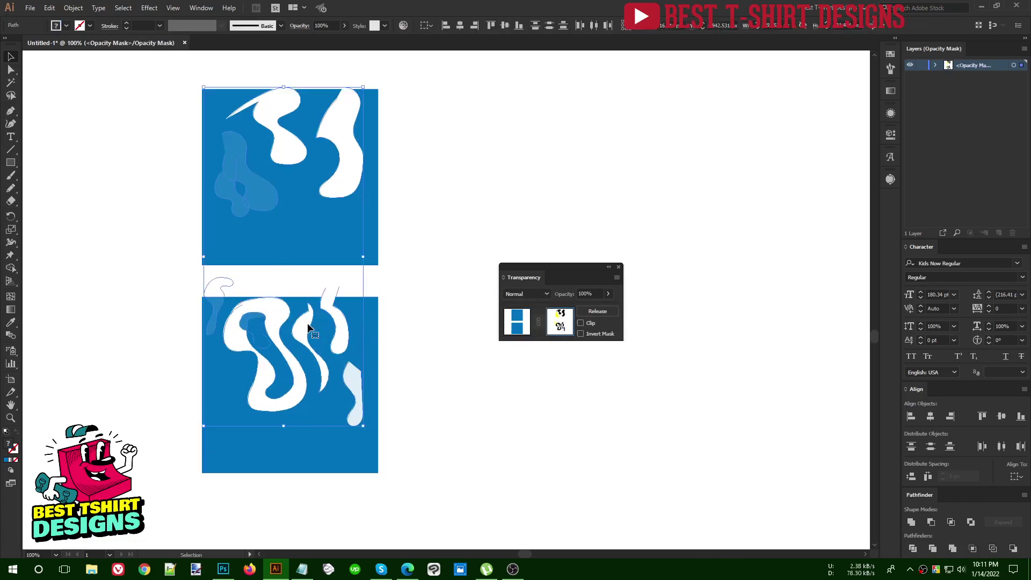
pyautogui.moveTo(325, 363); pyautogui.dragTo(247, 368)
# Delete the dark blue mask shape in the lower square and the larger yellow mask shape in the upper square
pyautogui.moveTo(328, 329); pyautogui.dragTo(363, 418)
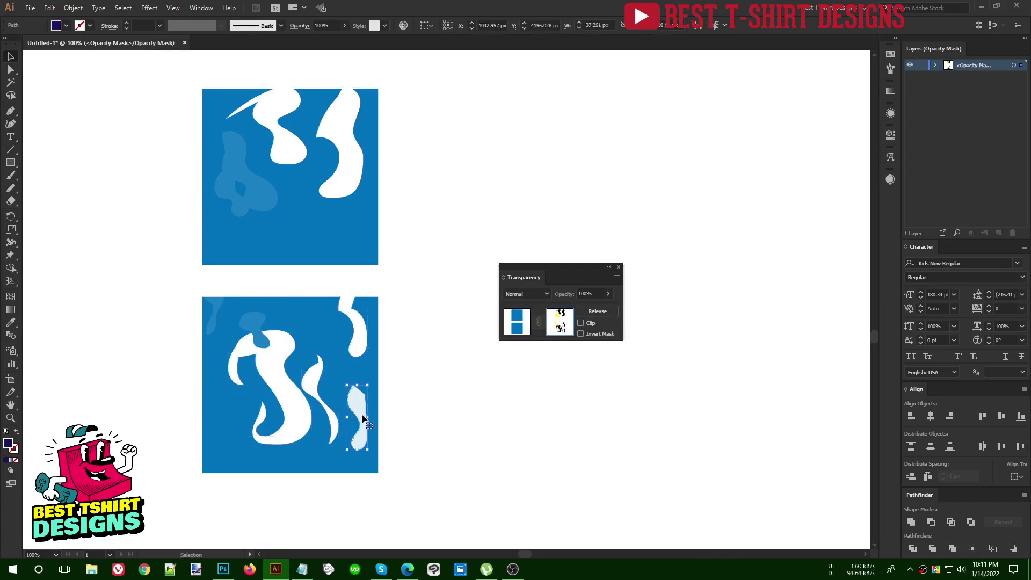
pyautogui.press('Delete')
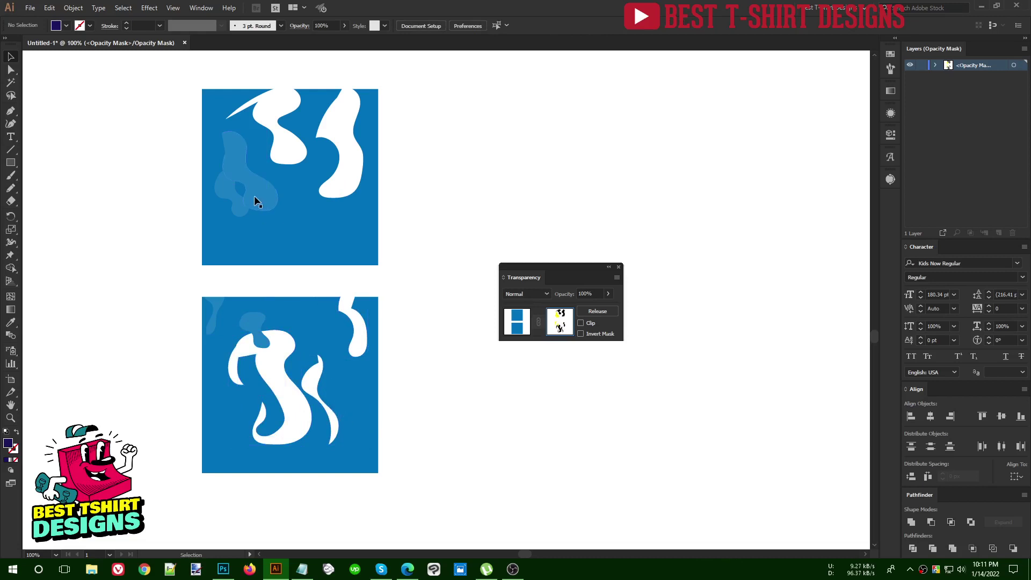
pyautogui.moveTo(254, 201); pyautogui.dragTo(277, 223)
pyautogui.press('Delete')
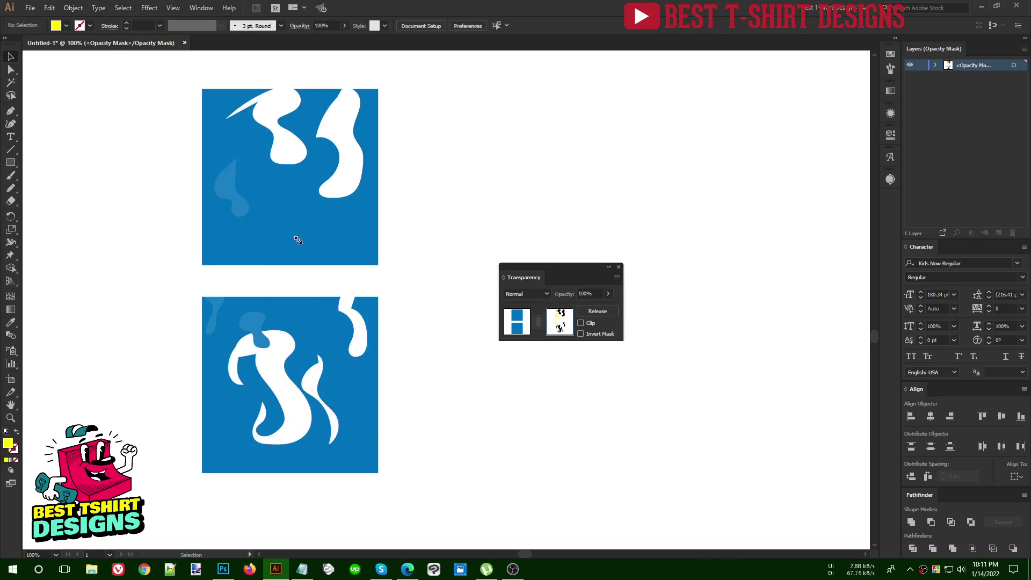
# Return to editing the artwork and move the two masked squares to the right together with their linked mask
pyautogui.click(514, 323)
pyautogui.click(442, 346)
pyautogui.moveTo(275, 328); pyautogui.dragTo(341, 325)
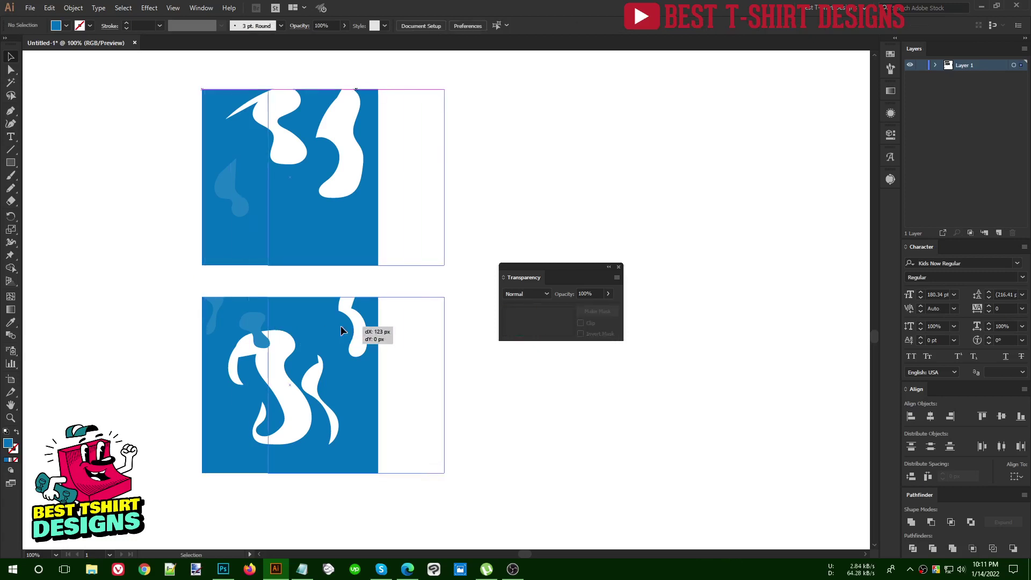
pyautogui.moveTo(444, 442); pyautogui.dragTo(194, 195)
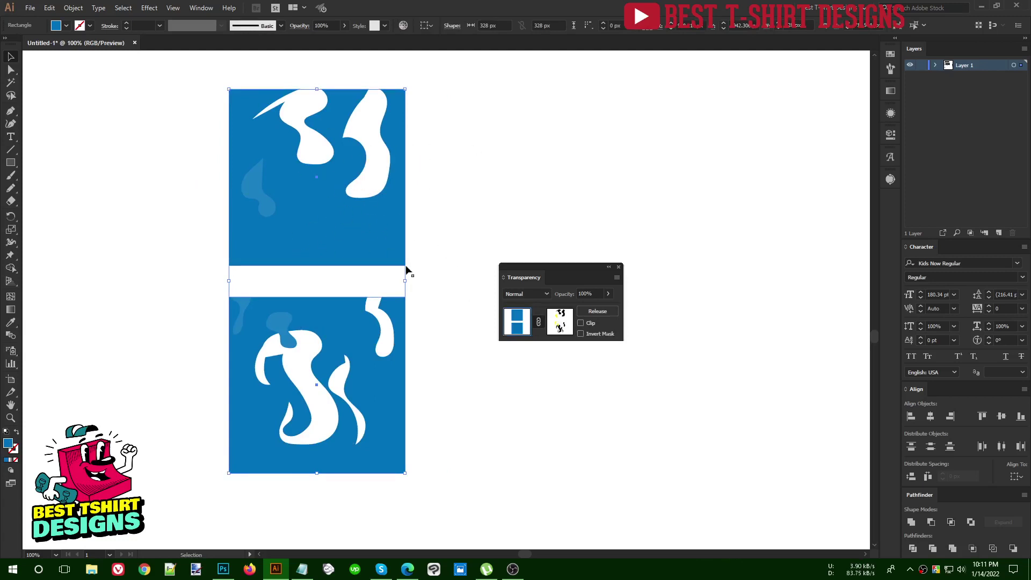
# Ungroup the masked squares to release the opacity mask and its shapes, and clear the selection
pyautogui.rightClick(340, 222)
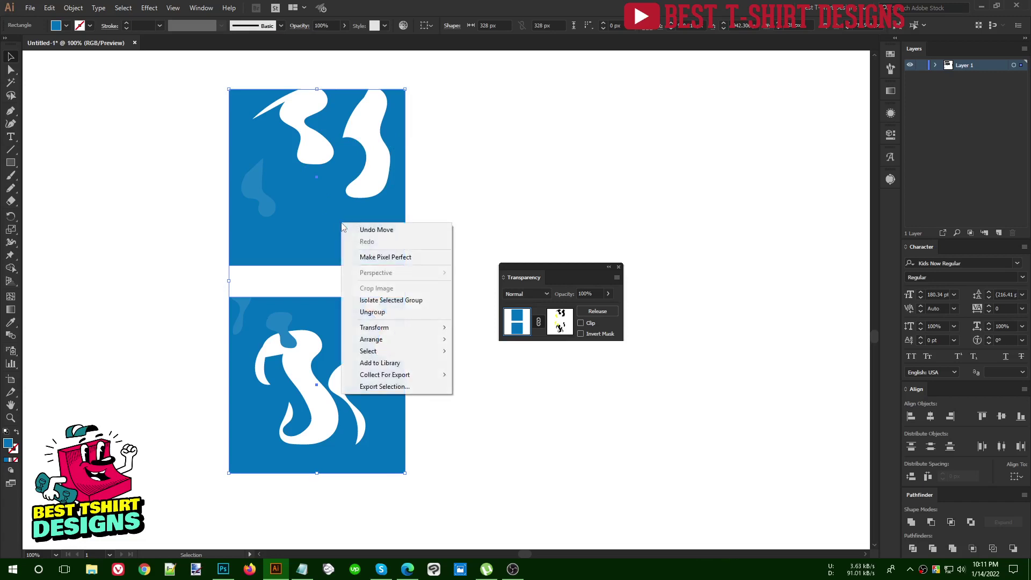
pyautogui.click(380, 313)
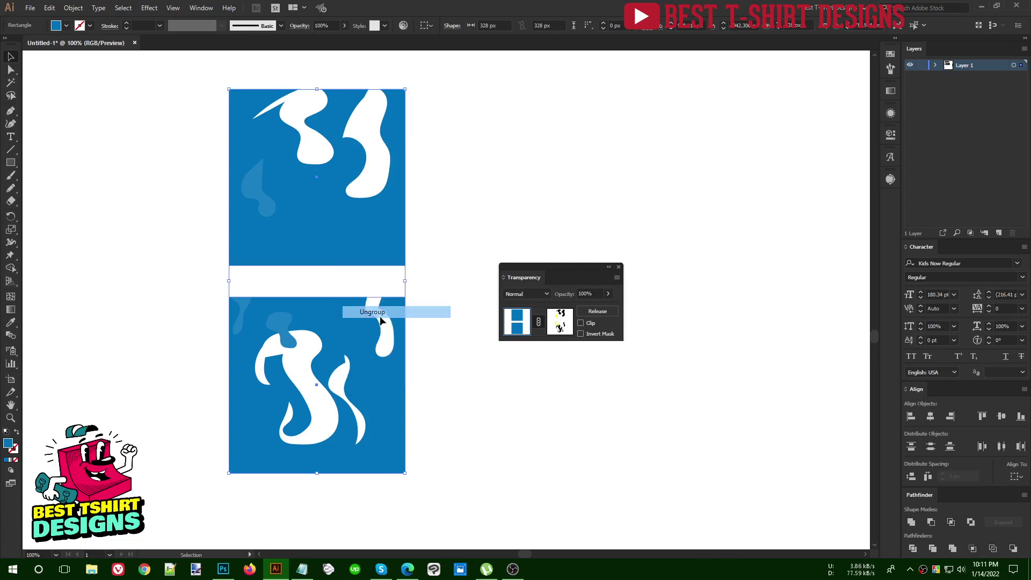
pyautogui.click(468, 227)
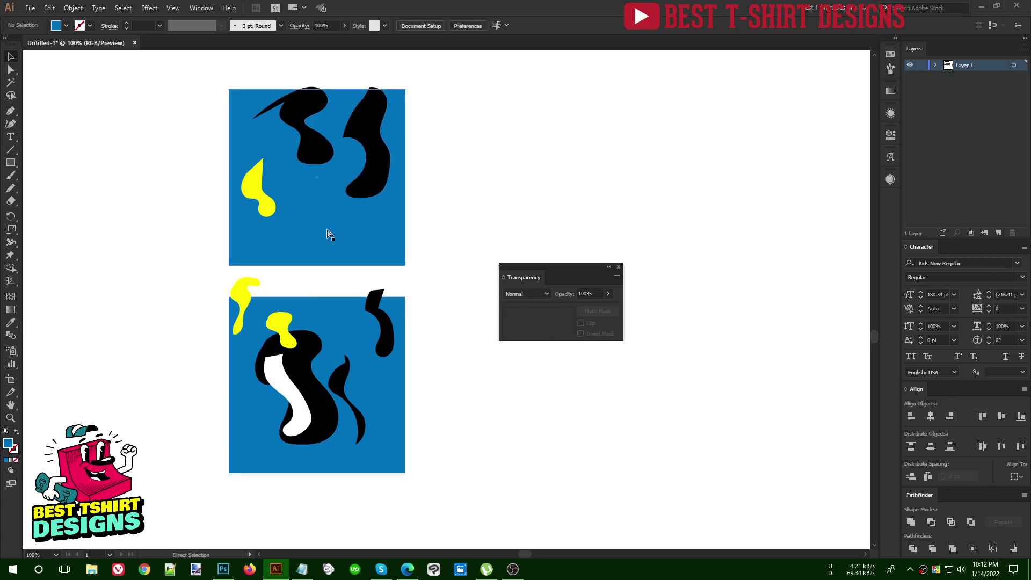
pyautogui.hotkey('ctrl', 'a')
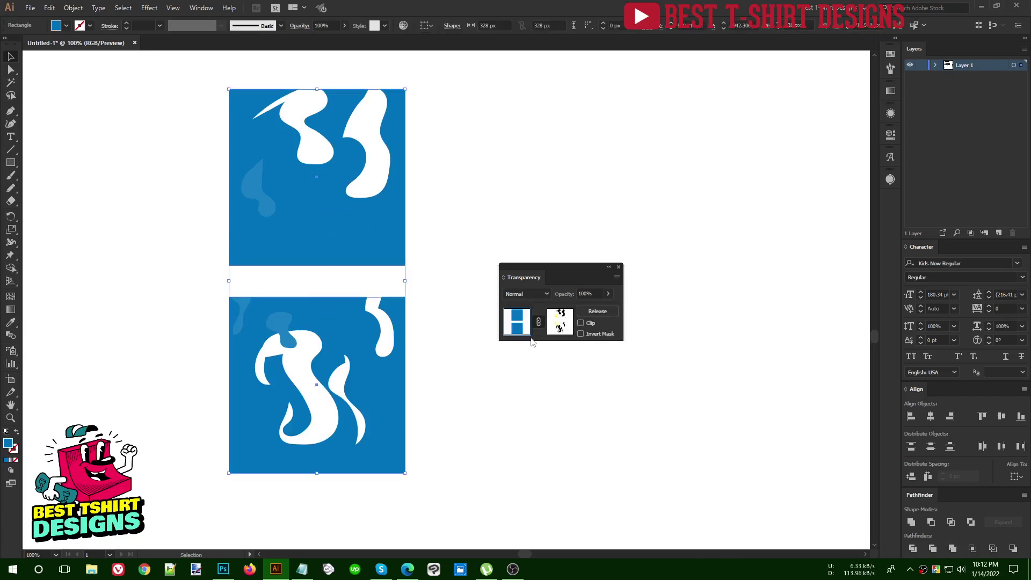
pyautogui.rightClick(310, 220)
pyautogui.click(337, 307)
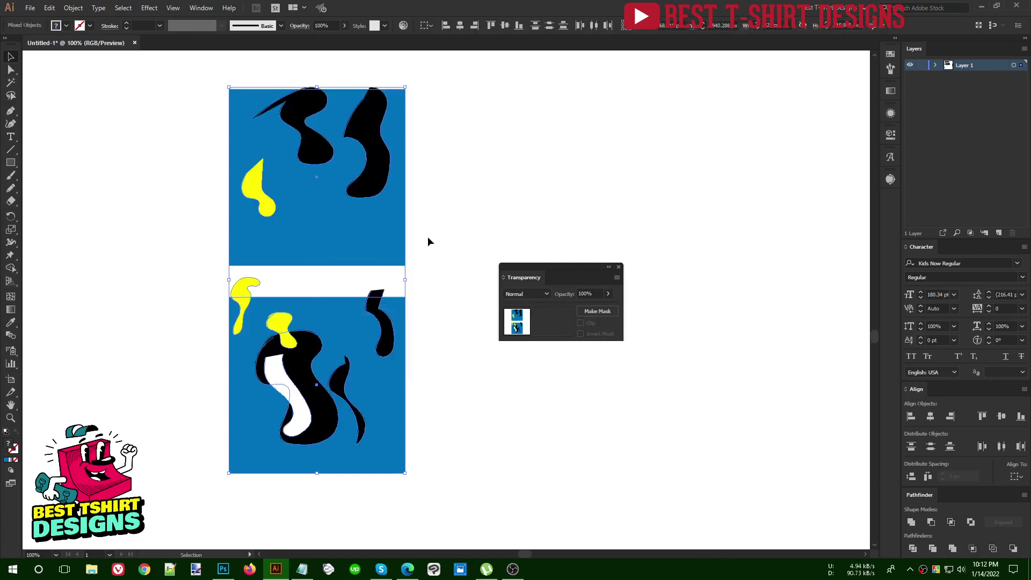
pyautogui.click(428, 237)
pyautogui.moveTo(449, 451); pyautogui.dragTo(156, 103)
pyautogui.click(444, 166)
# Select both squares with all their shapes and move them off the artboard to its left side
pyautogui.scroll(-4, 358, 220)
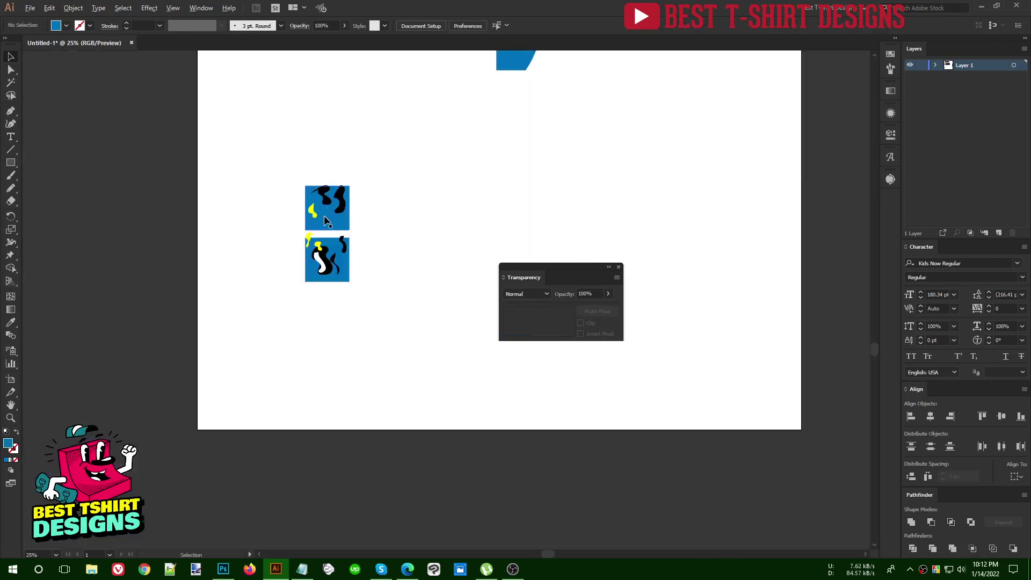
pyautogui.moveTo(267, 166); pyautogui.dragTo(353, 316)
pyautogui.scroll(-1, 337, 286)
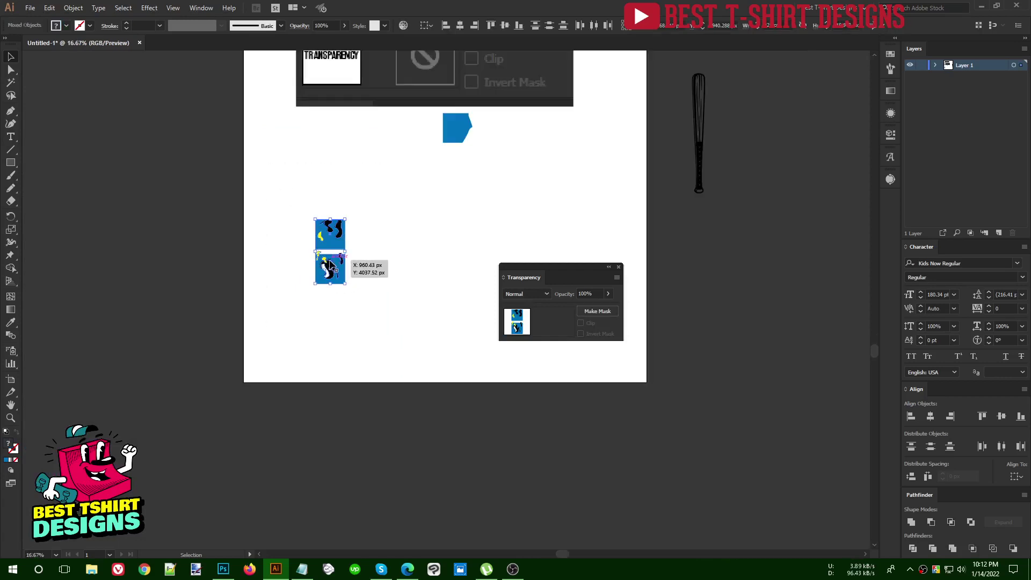
pyautogui.moveTo(336, 255); pyautogui.dragTo(229, 274)
# Move the baseball bat onto the artboard and rotate it to a diagonal with its handle at the lower right
pyautogui.moveTo(703, 161); pyautogui.dragTo(392, 226)
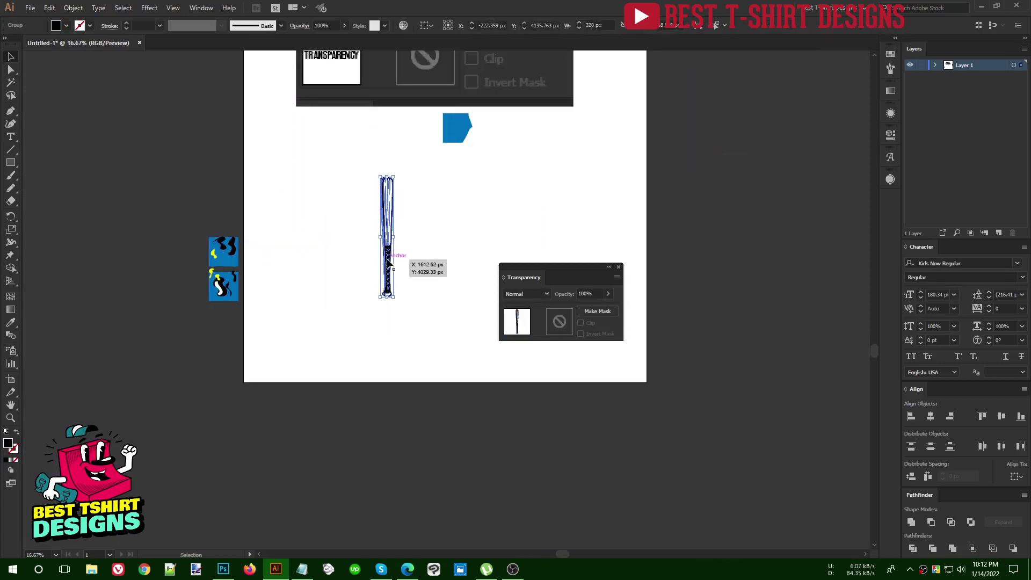
pyautogui.scroll(3, 396, 208)
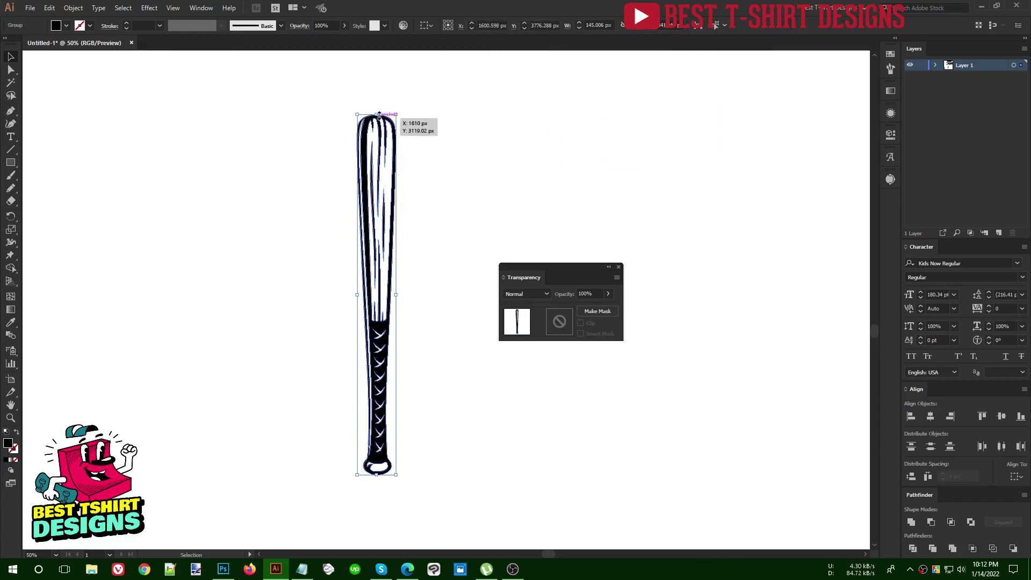
pyautogui.moveTo(398, 117); pyautogui.dragTo(279, 177)
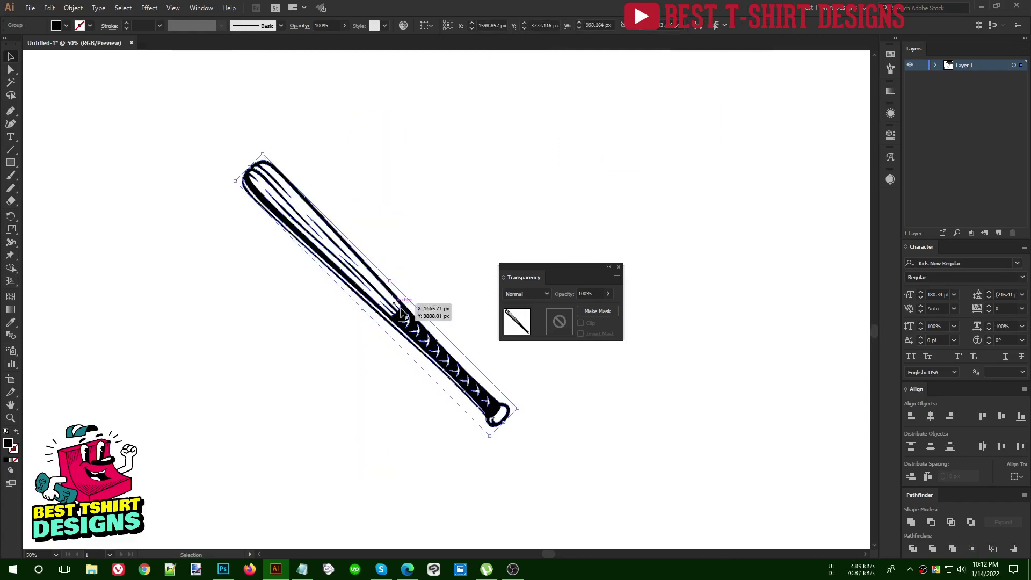
pyautogui.moveTo(510, 425); pyautogui.dragTo(507, 393)
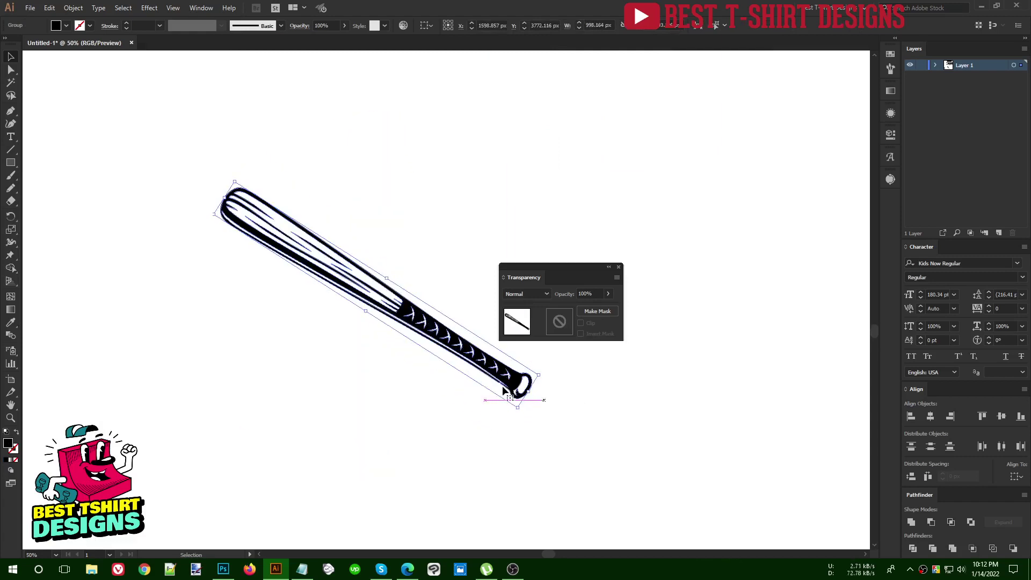
pyautogui.moveTo(431, 317); pyautogui.dragTo(409, 295)
# Reflect a copy of the diagonal bat across the vertical axis to form a crossed pair
pyautogui.press('a')
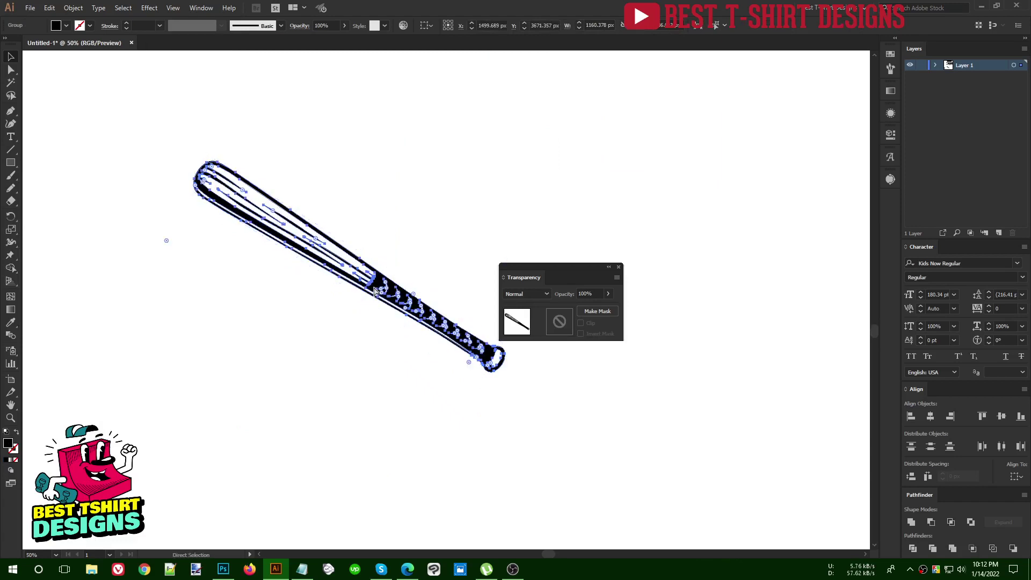
pyautogui.press('o')
pyautogui.press('Return')
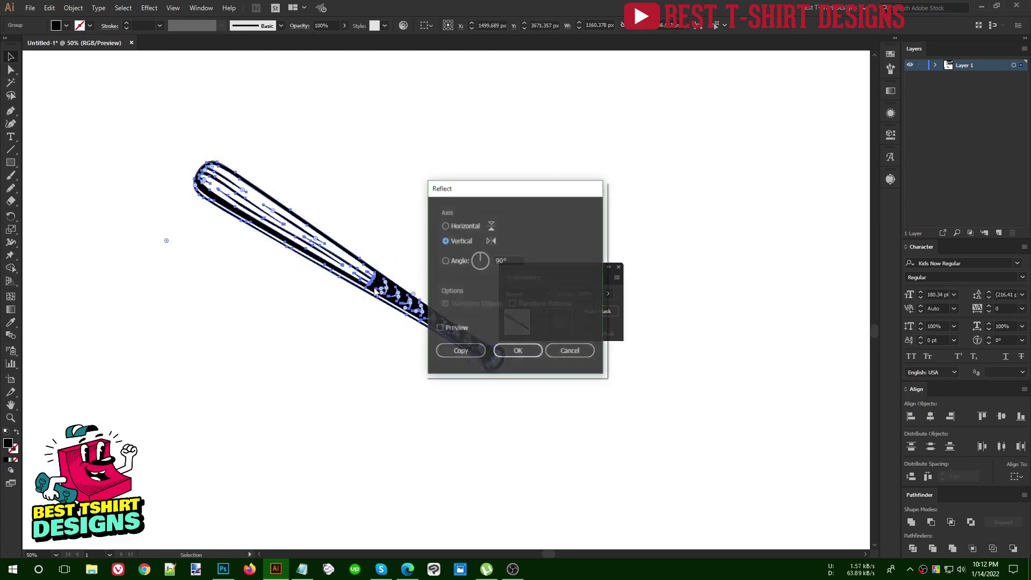
pyautogui.click(440, 327)
pyautogui.click(514, 350)
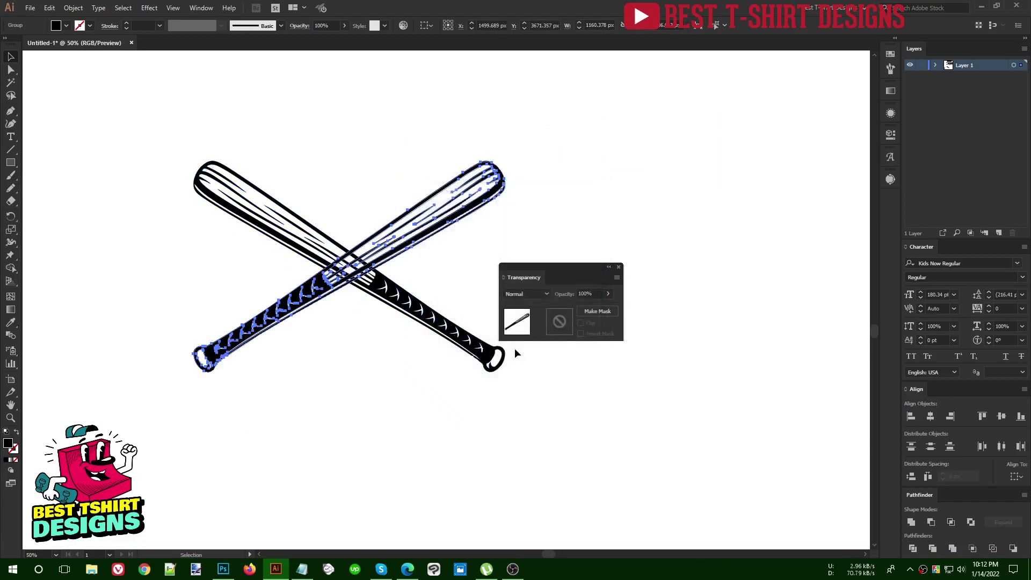
# Shift the original bat to the right, align both bats by their vertical centers, and move the pair up and left
pyautogui.moveTo(456, 316); pyautogui.dragTo(345, 193)
pyautogui.moveTo(415, 317); pyautogui.dragTo(464, 322)
pyautogui.moveTo(353, 169); pyautogui.dragTo(457, 394)
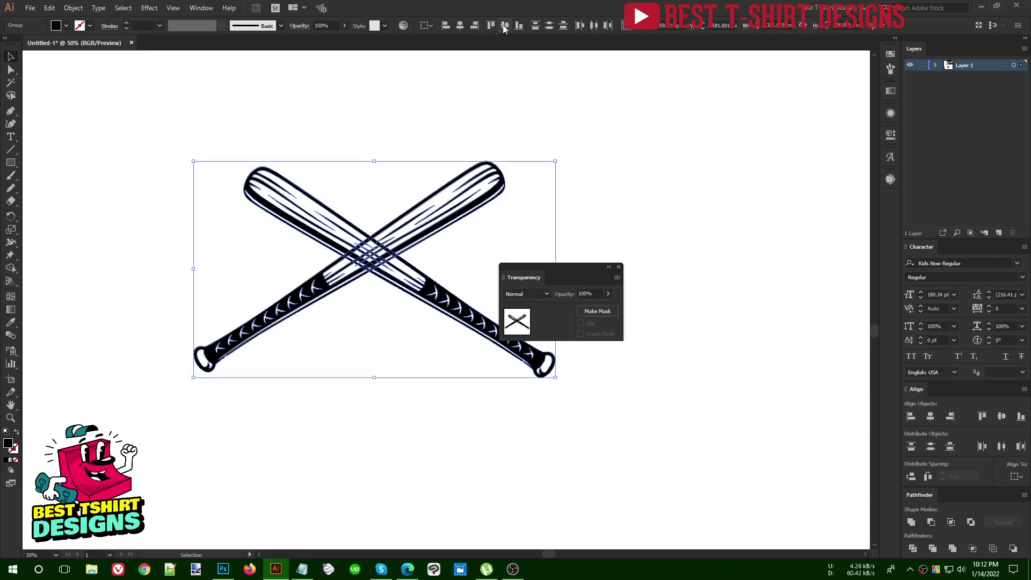
pyautogui.moveTo(422, 195); pyautogui.dragTo(366, 159)
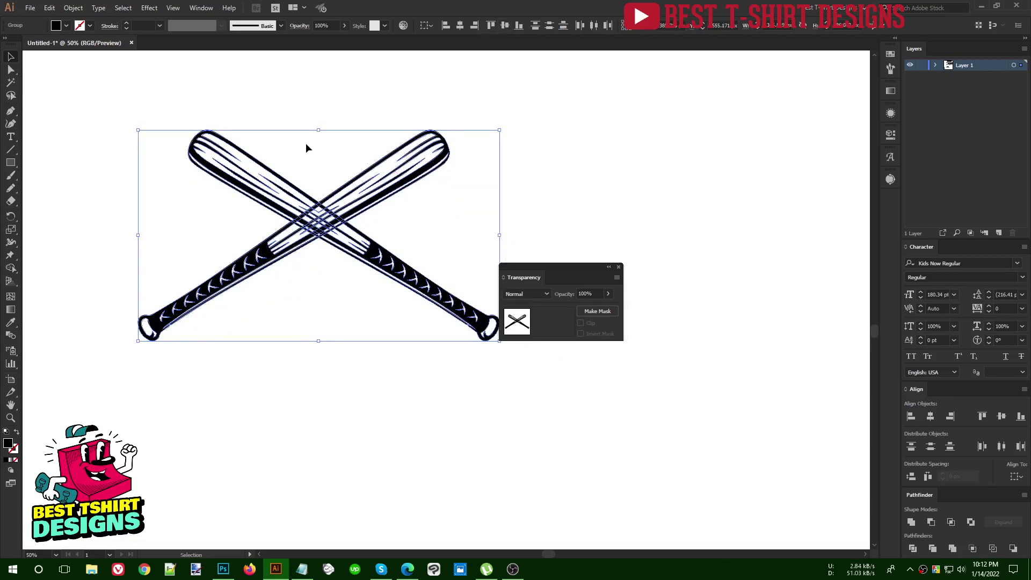
# Move the floating Transparency panel up, away from the point where the two bats cross
pyautogui.click(194, 102)
pyautogui.hotkey('ctrl', '1')
pyautogui.scroll(-2, 325, 290)
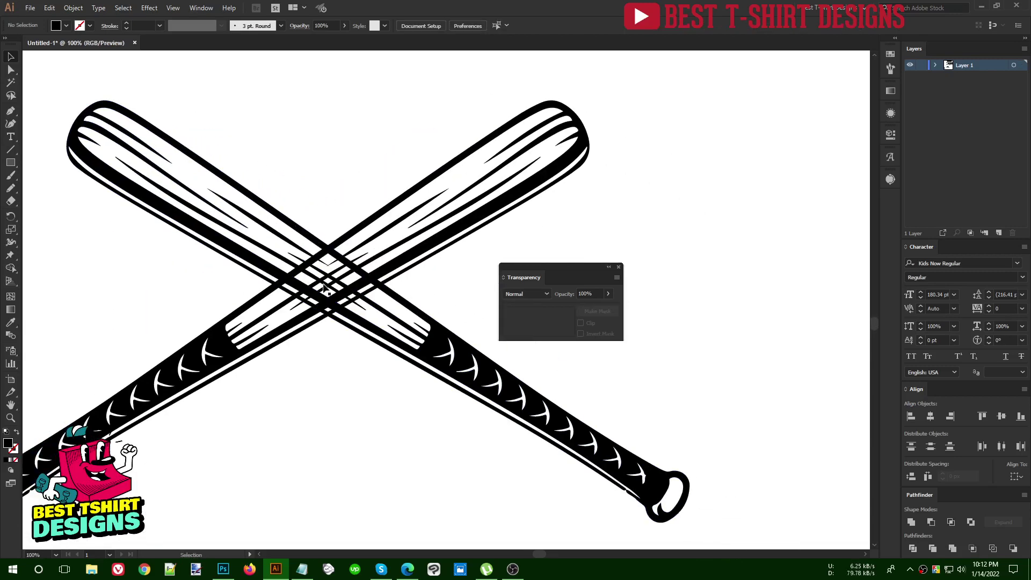
pyautogui.scroll(1, 325, 289)
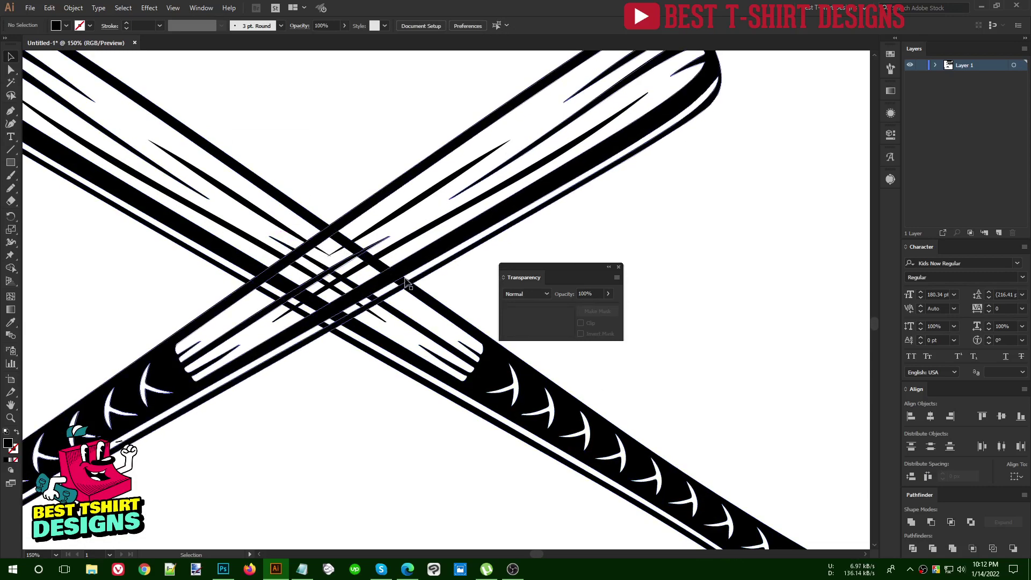
pyautogui.moveTo(548, 268); pyautogui.dragTo(314, 77)
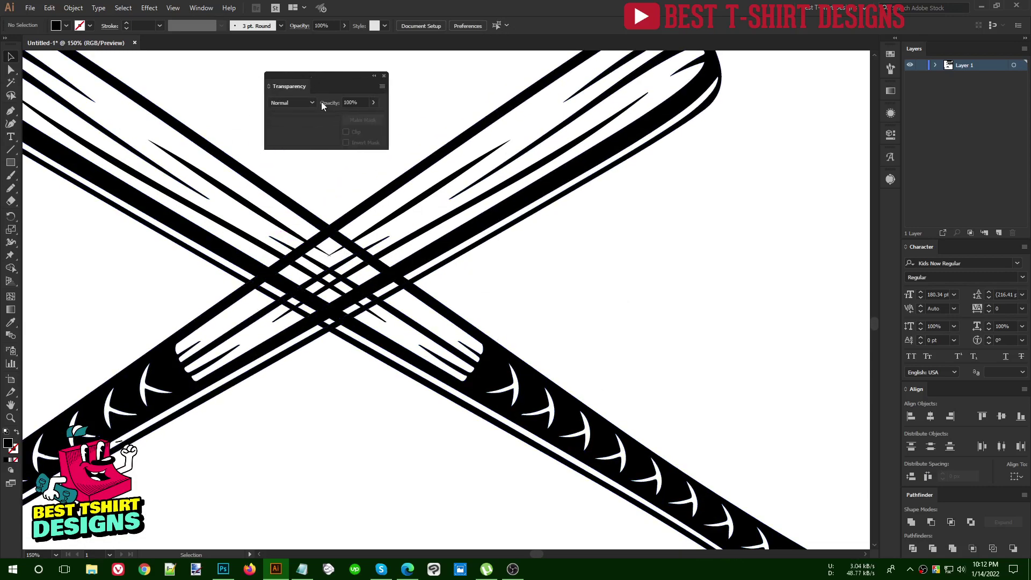
# Recolor the bat that rises to the right with a dark red fill to tell it apart from the other
pyautogui.click(376, 289)
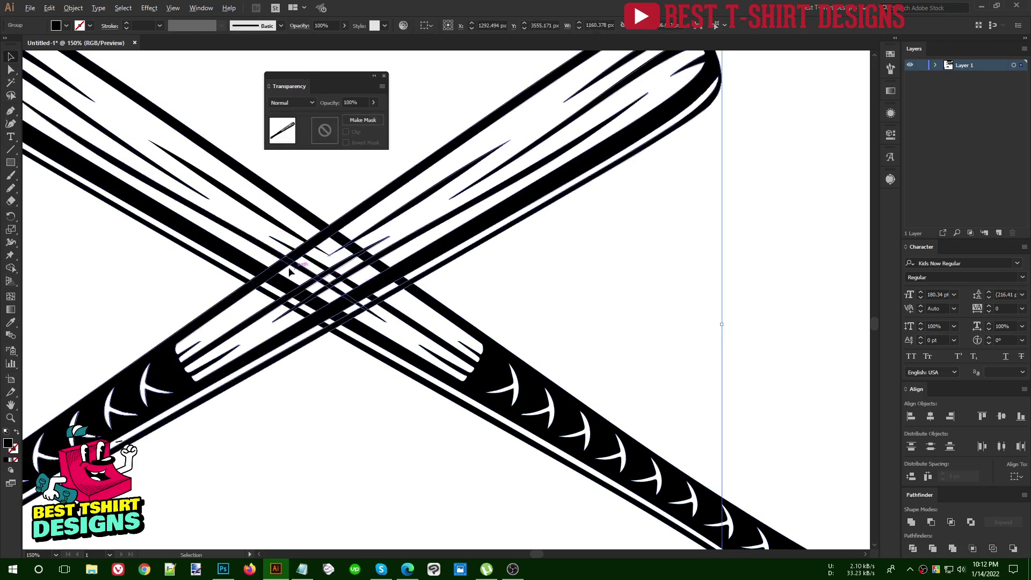
pyautogui.hotkey('ctrl', '+')
pyautogui.click(893, 54)
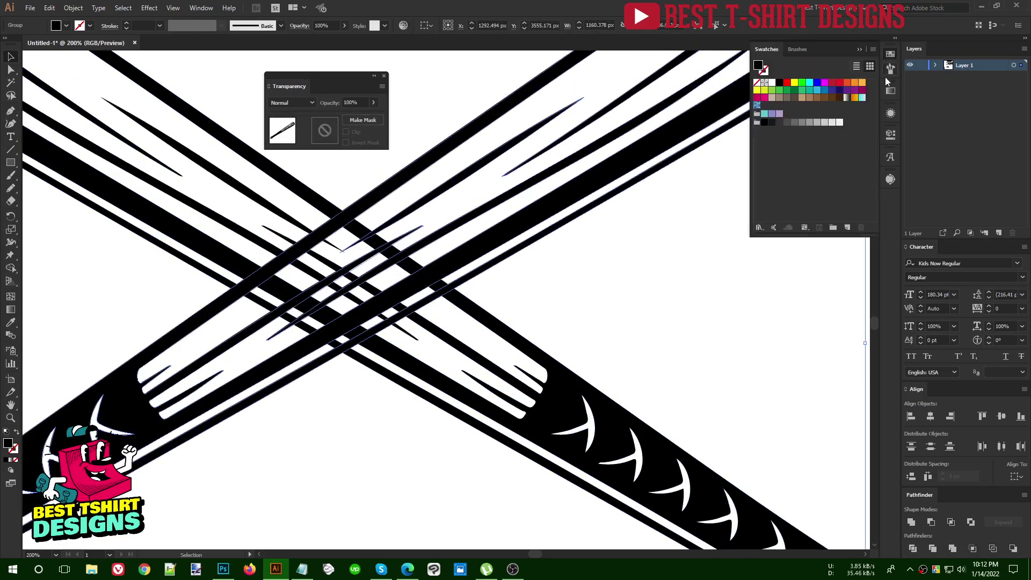
pyautogui.click(858, 83)
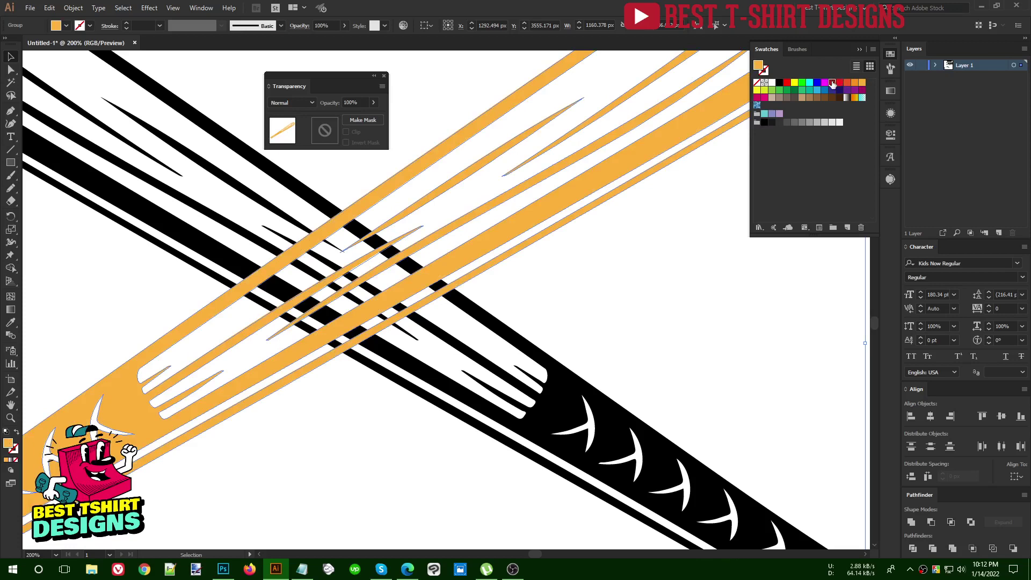
pyautogui.click(833, 82)
pyautogui.click(889, 54)
pyautogui.click(266, 411)
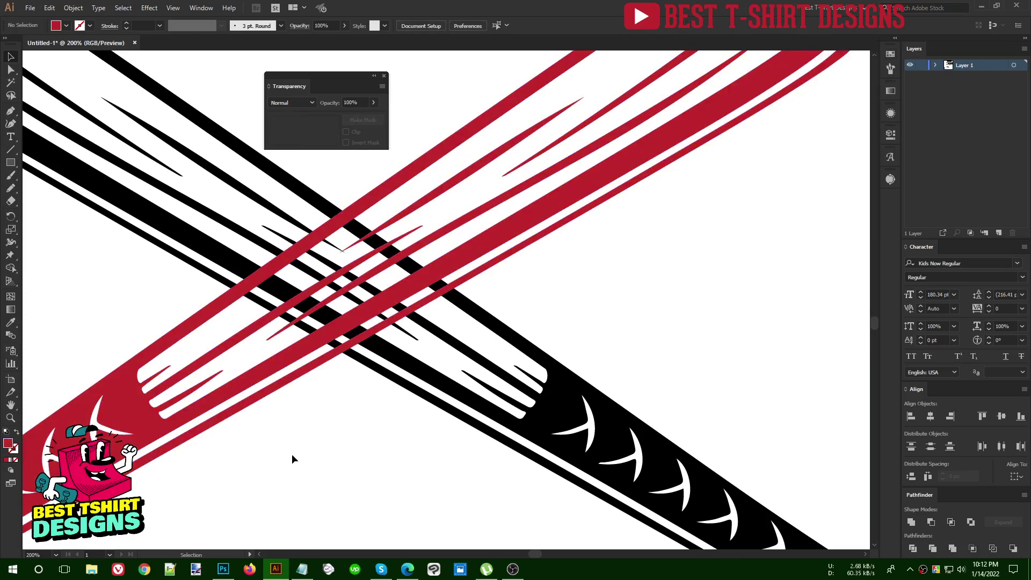
# Erase the section of the red bat that overlaps the black bat, using a smaller eraser brush
pyautogui.click(398, 291)
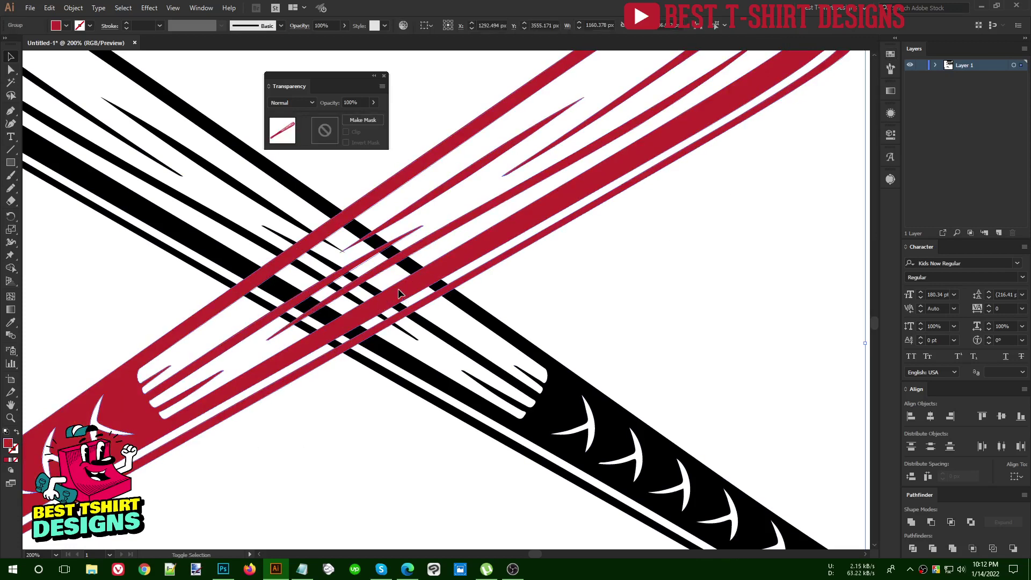
pyautogui.hotkey('shift', 'e')
pyautogui.scroll(1, 285, 276)
pyautogui.press('[')
pyautogui.press('[')
pyautogui.press('[')
pyautogui.press('[')
pyautogui.press('[')
pyautogui.press('[')
pyautogui.press('[')
pyautogui.press('[')
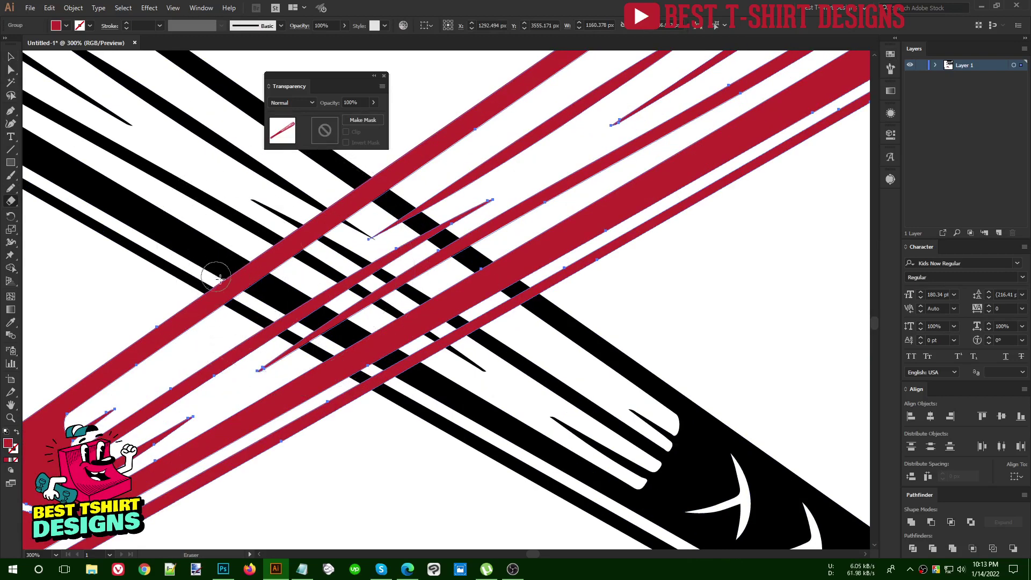
pyautogui.moveTo(215, 275); pyautogui.dragTo(427, 400)
pyautogui.moveTo(524, 325)
pyautogui.mouseDown()
pyautogui.moveTo(383, 222)
pyautogui.moveTo(408, 231)
pyautogui.moveTo(529, 326)
pyautogui.moveTo(291, 183)
pyautogui.moveTo(416, 270)
pyautogui.moveTo(323, 215)
pyautogui.moveTo(257, 253)
pyautogui.mouseUp()
pyautogui.moveTo(319, 302)
pyautogui.mouseDown()
pyautogui.moveTo(432, 359)
pyautogui.moveTo(388, 349)
pyautogui.moveTo(338, 311)
pyautogui.moveTo(314, 270)
pyautogui.moveTo(428, 318)
pyautogui.moveTo(411, 294)
pyautogui.moveTo(495, 350)
pyautogui.mouseUp()
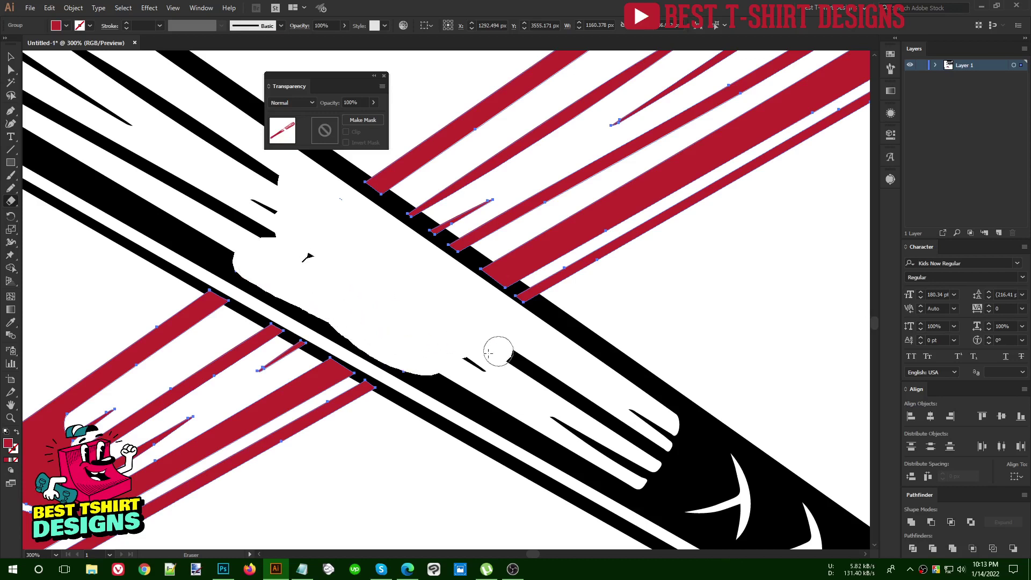
pyautogui.hotkey('ctrl', 'z')
pyautogui.hotkey('ctrl', '1')
pyautogui.press('v')
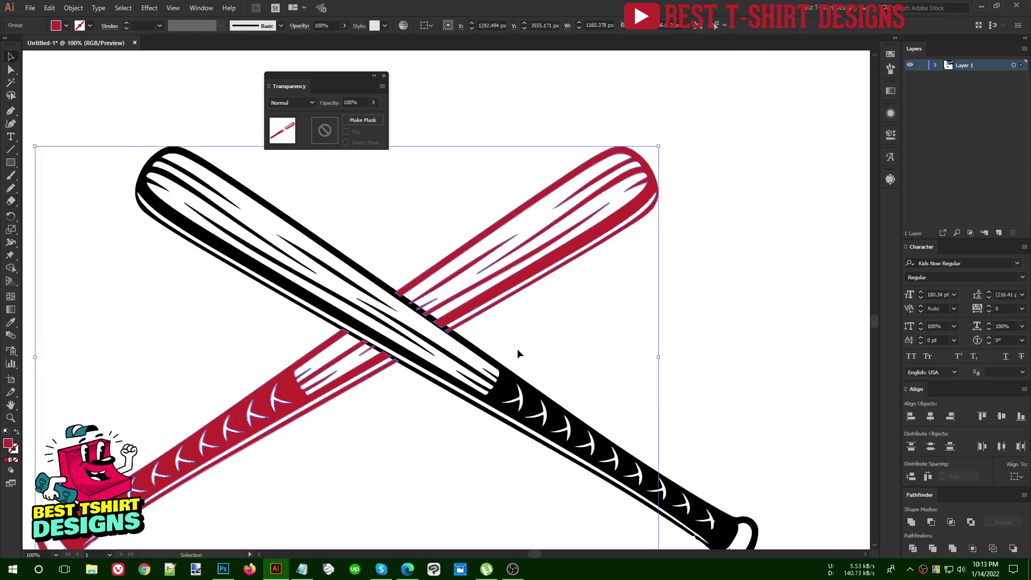
# Fill the erased red bat with black again
pyautogui.click(518, 349)
pyautogui.click(479, 313)
pyautogui.click(67, 25)
pyautogui.click(30, 44)
pyautogui.click(413, 234)
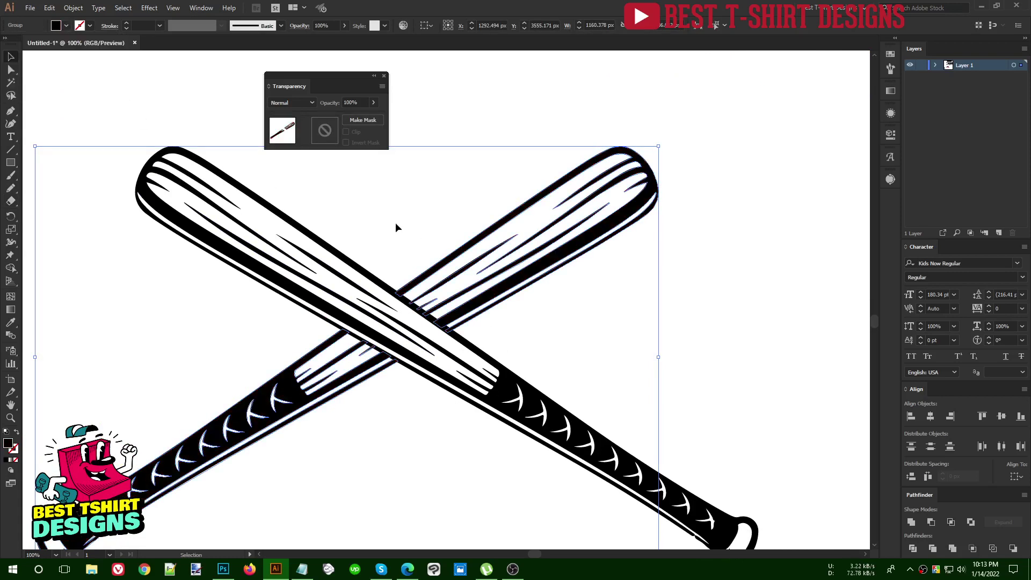
pyautogui.click(536, 330)
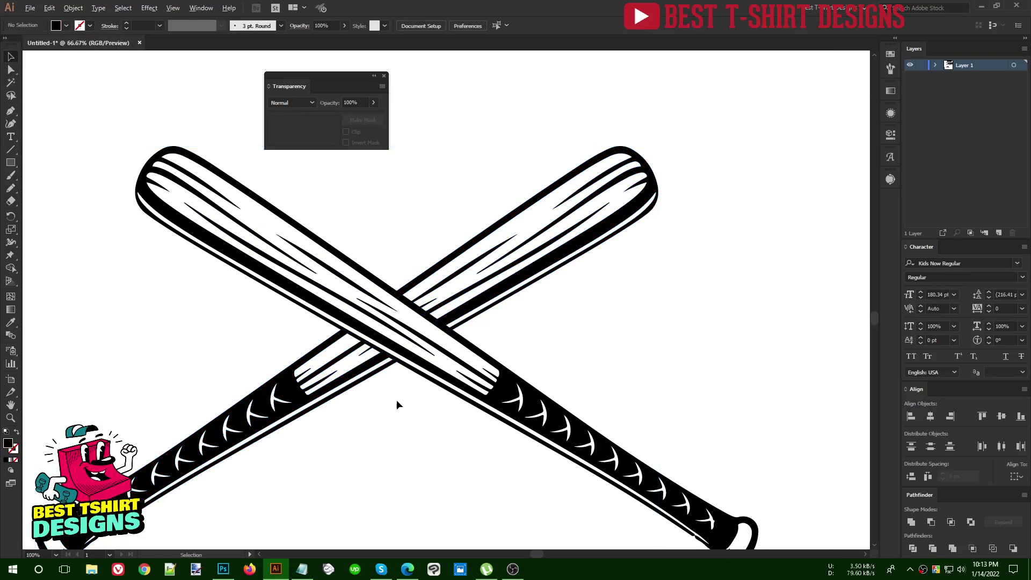
# Move the erased bat to the right and up, exposing the gap cut through its middle
pyautogui.scroll(-1, 396, 400)
pyautogui.scroll(3, 475, 381)
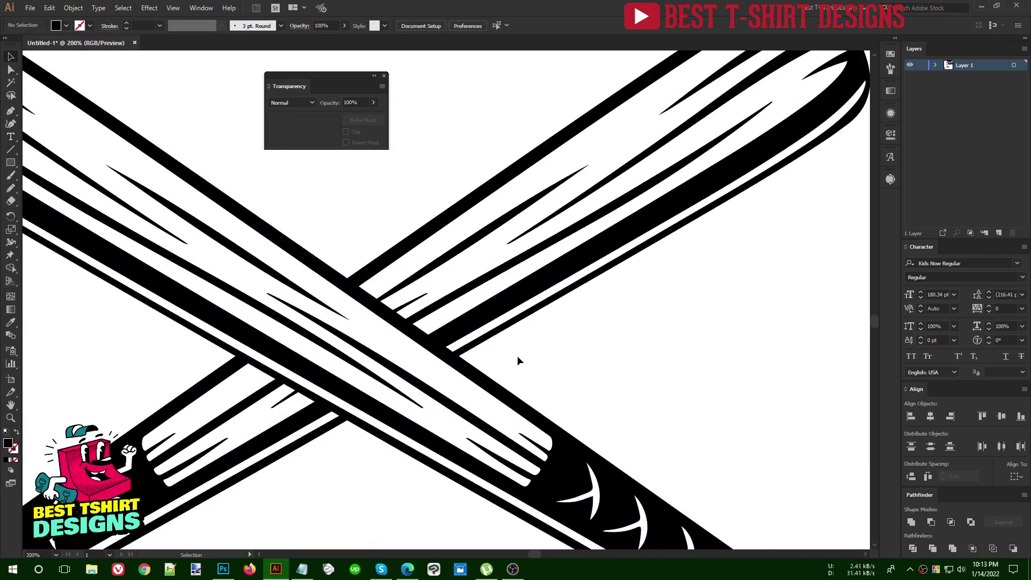
pyautogui.scroll(-4, 376, 234)
pyautogui.scroll(1, 410, 252)
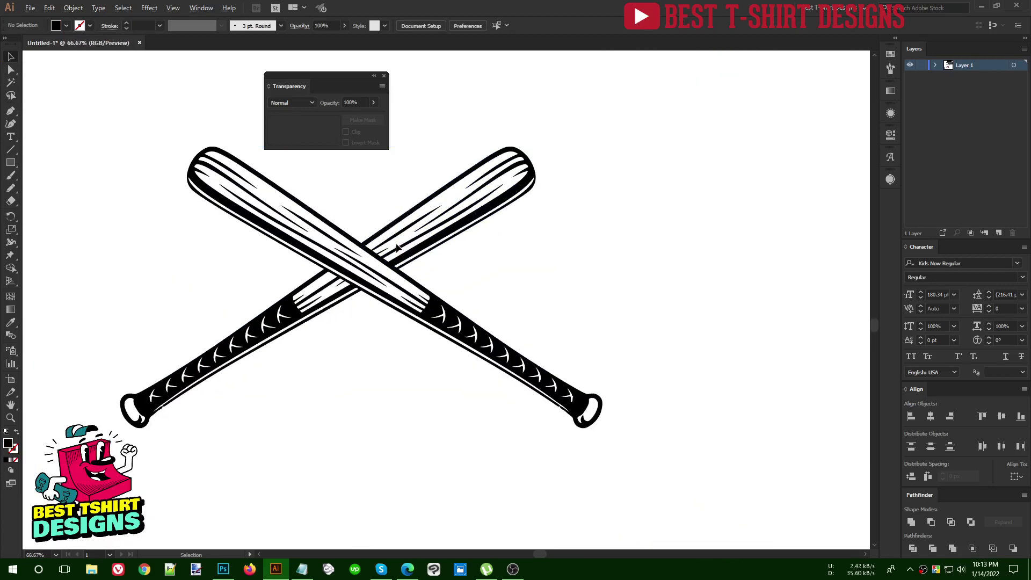
pyautogui.moveTo(416, 259); pyautogui.dragTo(713, 272)
pyautogui.click(632, 177)
pyautogui.moveTo(621, 179); pyautogui.dragTo(657, 199)
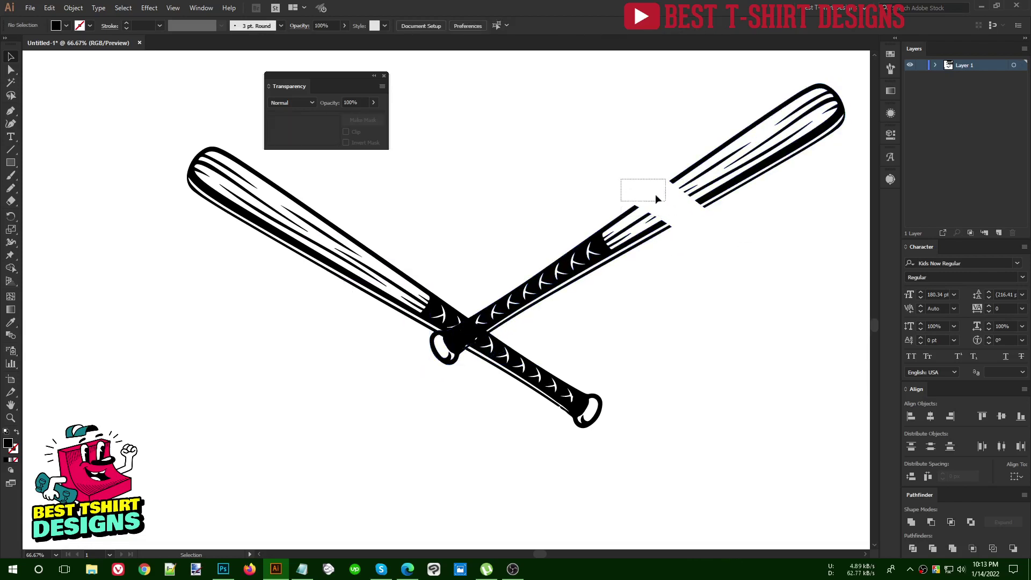
pyautogui.moveTo(543, 131); pyautogui.dragTo(679, 217)
# Move the erased bat farther up and to the right, completely clear of the intact bat
pyautogui.scroll(3, 745, 170)
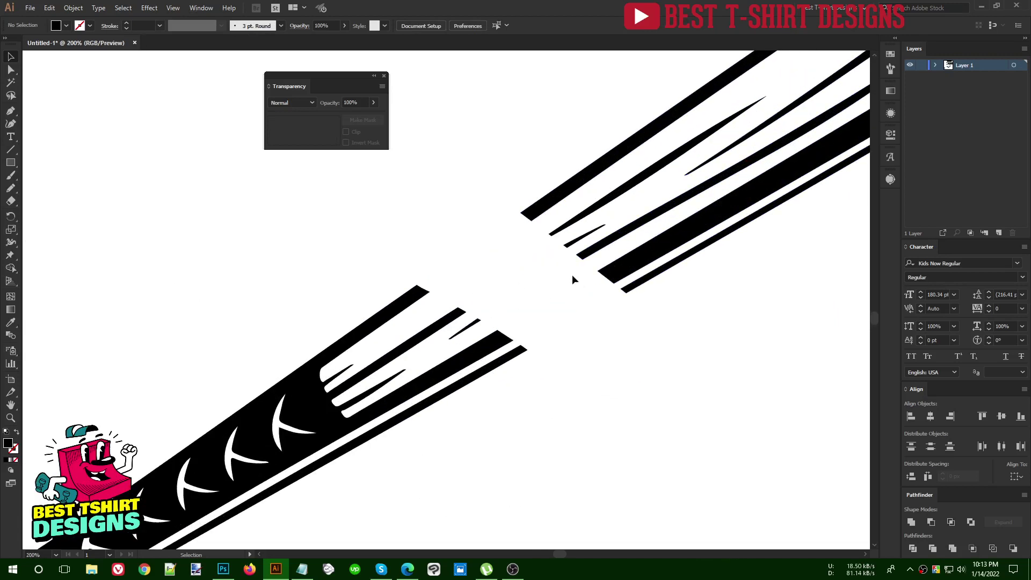
pyautogui.click(466, 307)
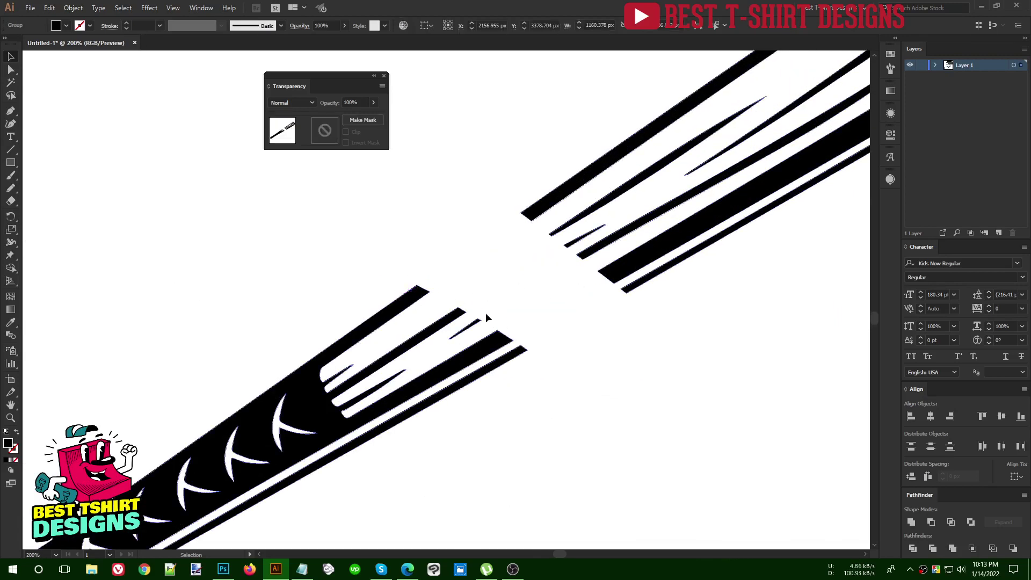
pyautogui.moveTo(605, 380); pyautogui.dragTo(373, 213)
pyautogui.scroll(-4, 639, 232)
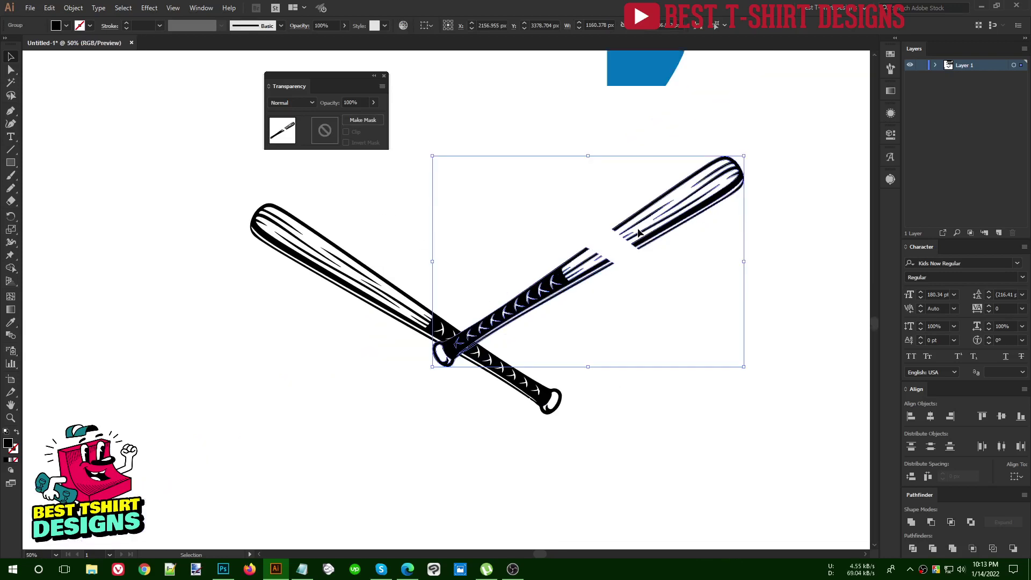
pyautogui.moveTo(613, 257); pyautogui.dragTo(754, 175)
pyautogui.click(614, 245)
# Reflect a copy of the intact bat across the vertical axis
pyautogui.click(458, 349)
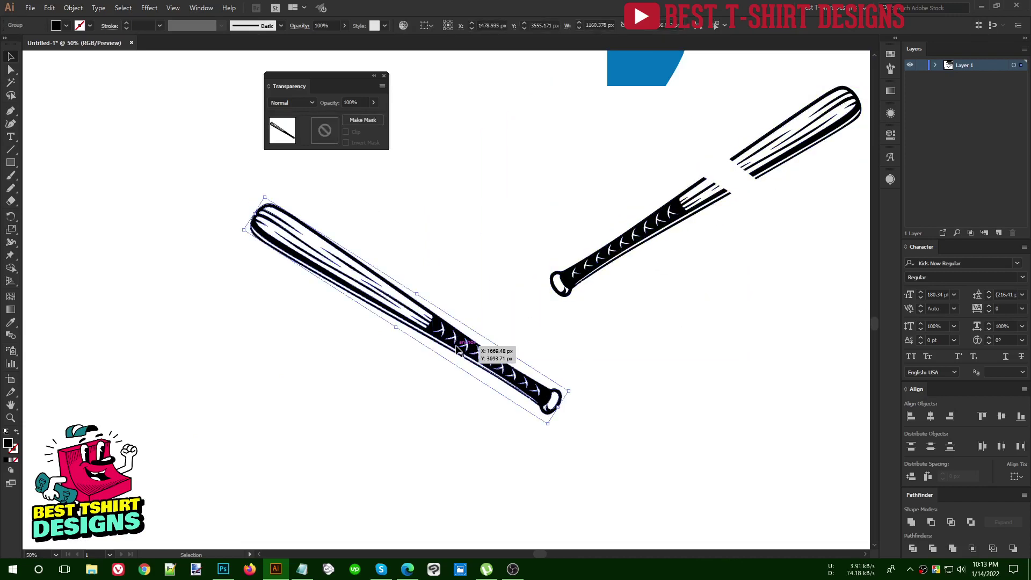
pyautogui.press('a')
pyautogui.press('o')
pyautogui.press('Return')
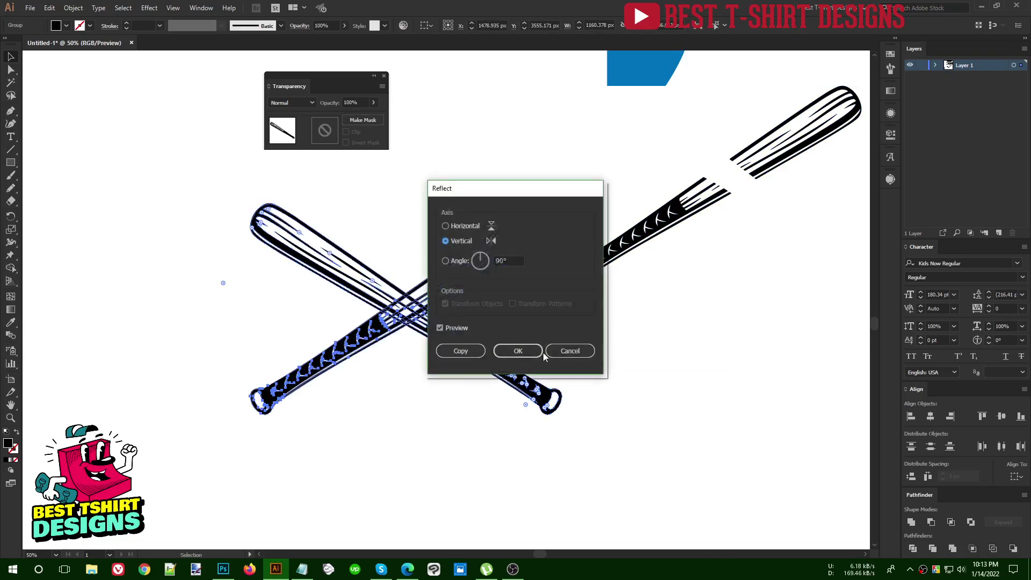
pyautogui.click(523, 346)
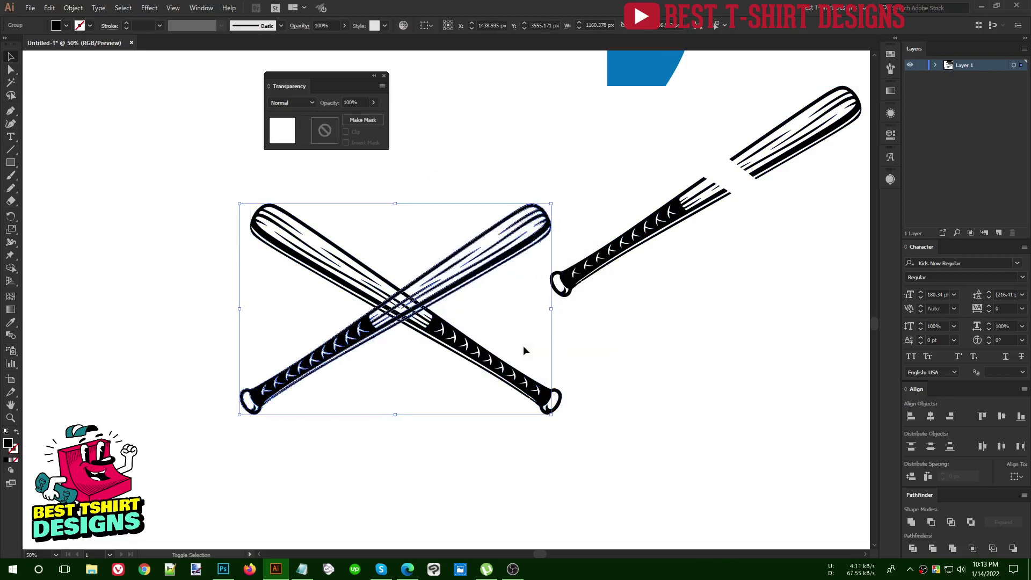
# Nudge the mirrored bat copy horizontally to the left until the two bats form an even cross
pyautogui.hotkey('shift', 'Left')
pyautogui.hotkey('shift', 'Left')
pyautogui.hotkey('shift', 'Left')
pyautogui.hotkey('shift', 'Left')
pyautogui.hotkey('shift', 'Left')
pyautogui.hotkey('shift', 'Left')
pyautogui.hotkey('shift', 'Left')
pyautogui.hotkey('shift', 'Left')
pyautogui.hotkey('shift', 'Left')
pyautogui.hotkey('shift', 'Left')
pyautogui.hotkey('shift', 'Left')
pyautogui.hotkey('shift', 'Left')
pyautogui.hotkey('shift', 'Left')
pyautogui.hotkey('shift', 'Left')
pyautogui.hotkey('shift', 'Left')
pyautogui.hotkey('shift', 'Left')
pyautogui.hotkey('shift', 'Left')
pyautogui.hotkey('shift', 'Left')
pyautogui.hotkey('shift', 'Left')
pyautogui.hotkey('shift', 'Left')
pyautogui.hotkey('shift', 'Right')
pyautogui.hotkey('shift', 'Right')
pyautogui.hotkey('shift', 'Right')
pyautogui.hotkey('shift', 'Right')
pyautogui.hotkey('shift', 'Right')
pyautogui.hotkey('shift', 'Right')
pyautogui.hotkey('shift', 'Right')
pyautogui.hotkey('shift', 'Right')
pyautogui.hotkey('shift', 'Right')
pyautogui.hotkey('shift', 'Right')
pyautogui.hotkey('shift', 'Right')
pyautogui.hotkey('shift', 'Right')
pyautogui.hotkey('shift', 'Right')
pyautogui.hotkey('shift', 'Right')
pyautogui.hotkey('shift', 'Right')
pyautogui.hotkey('shift', 'Right')
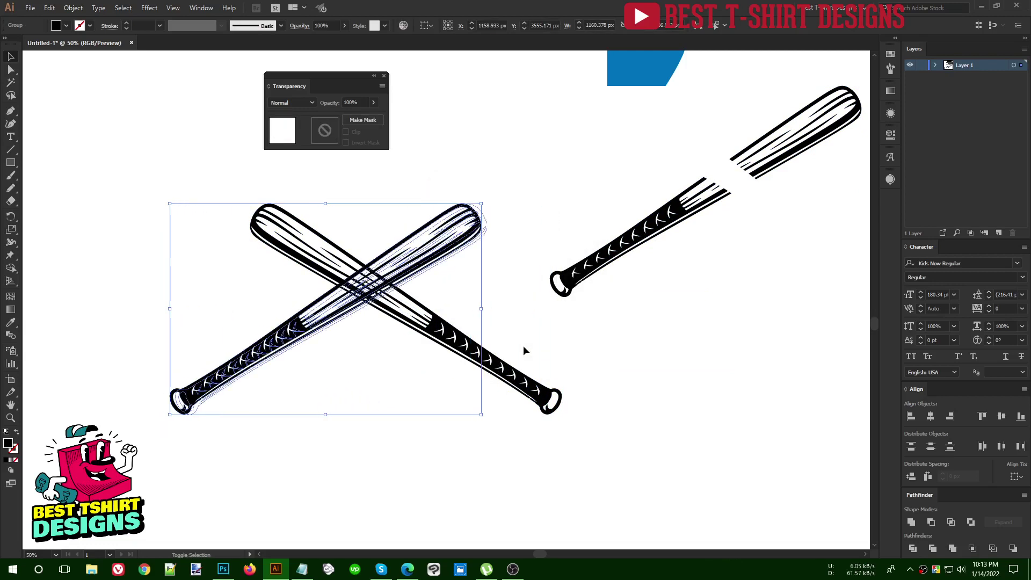
pyautogui.click(392, 339)
# Recolor the mirrored bat copy with a dark red fill
pyautogui.scroll(4, 334, 319)
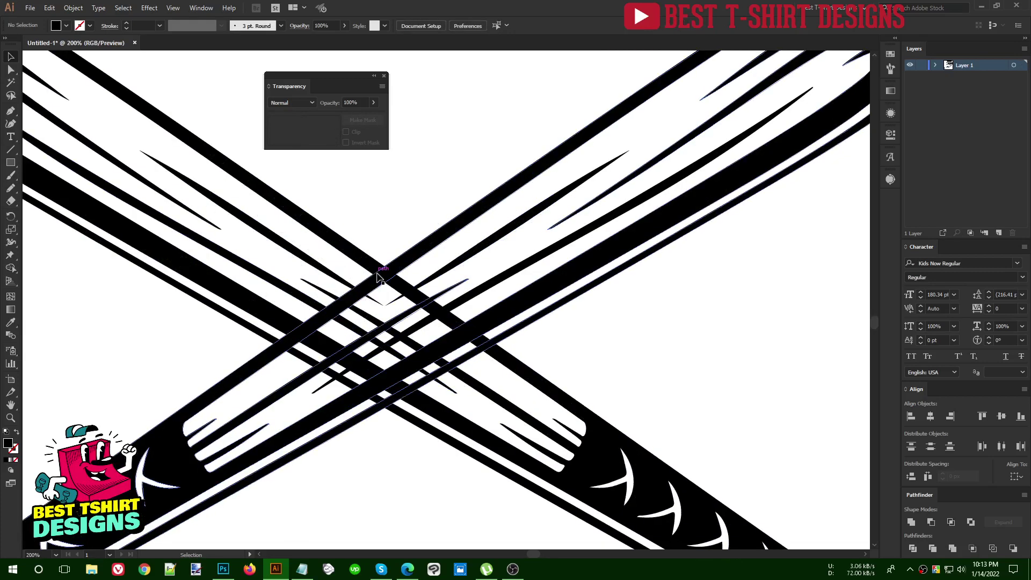
pyautogui.click(413, 253)
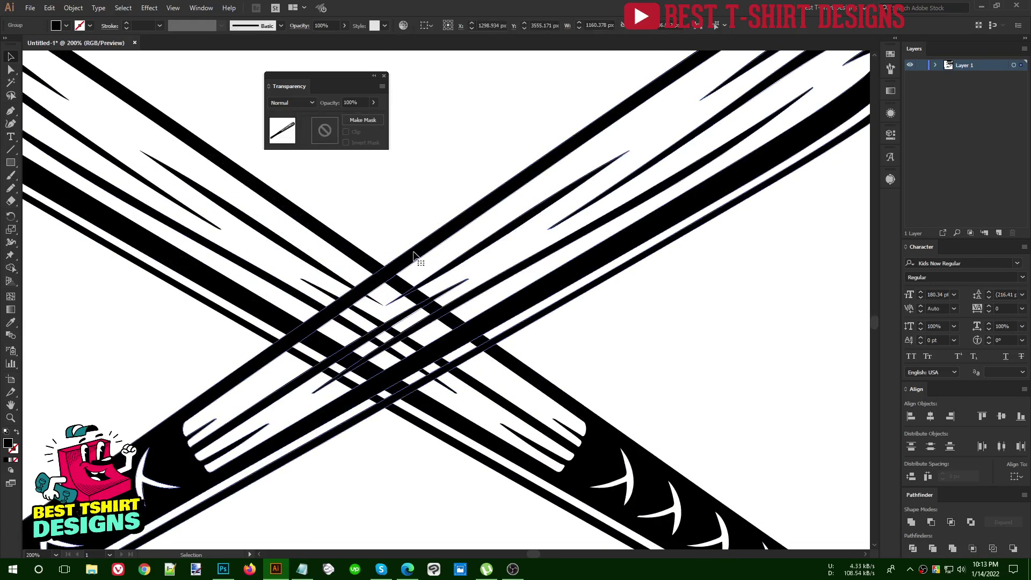
pyautogui.click(66, 25)
pyautogui.click(82, 44)
pyautogui.click(418, 203)
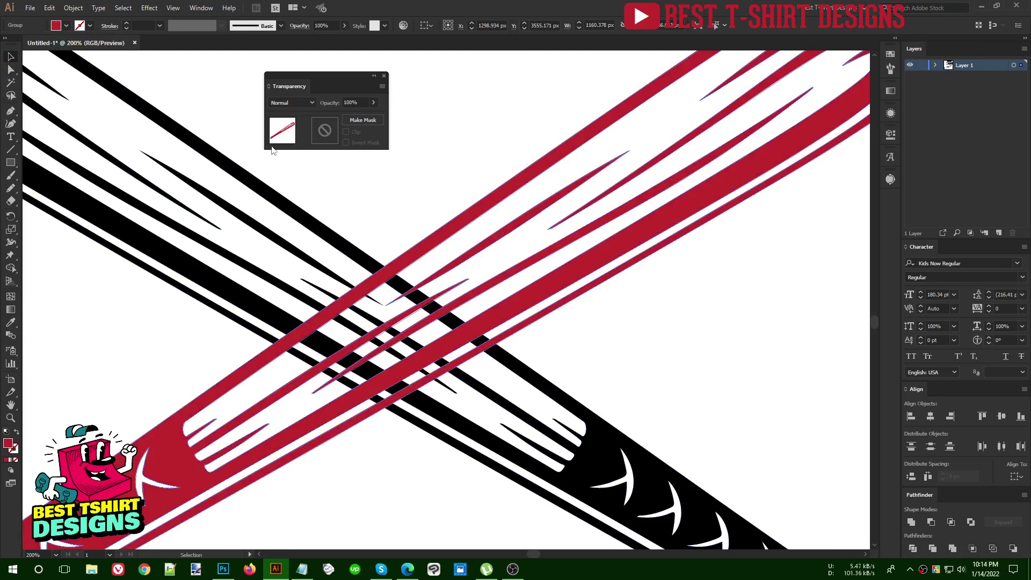
# Add an opacity mask with Clip off to the red bat and draw a freehand Pencil shape in it over the overlap
pyautogui.click(324, 133)
pyautogui.click(347, 132)
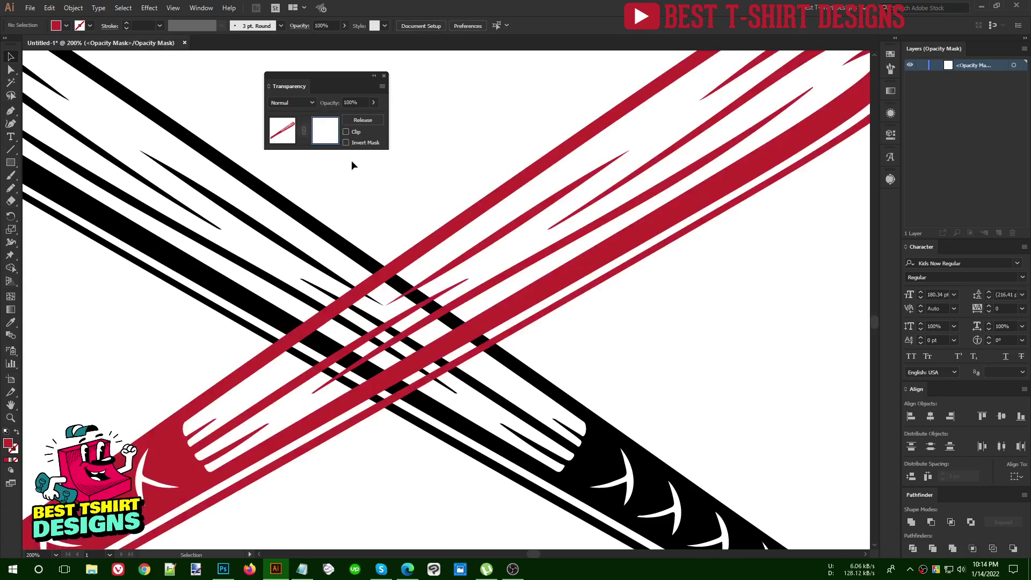
pyautogui.press('n')
pyautogui.moveTo(350, 277)
pyautogui.mouseDown()
pyautogui.moveTo(370, 267)
pyautogui.moveTo(496, 350)
pyautogui.moveTo(449, 389)
pyautogui.moveTo(401, 409)
pyautogui.moveTo(357, 391)
pyautogui.moveTo(290, 343)
pyautogui.moveTo(282, 308)
pyautogui.moveTo(342, 245)
pyautogui.mouseUp()
pyautogui.press('v')
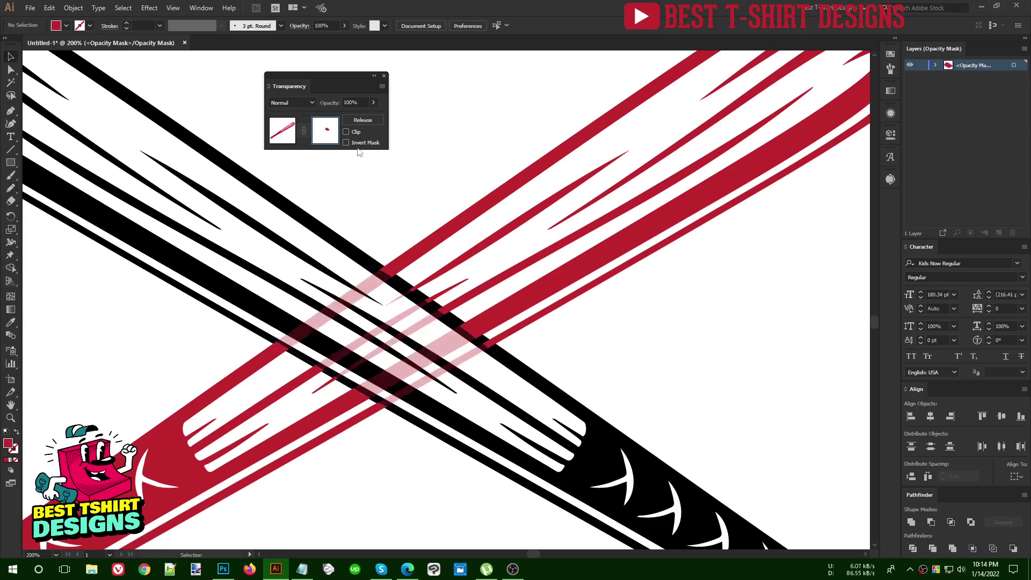
# Fill the freehand shape in the opacity mask with black to hide the red bat's overlapping section
pyautogui.click(405, 371)
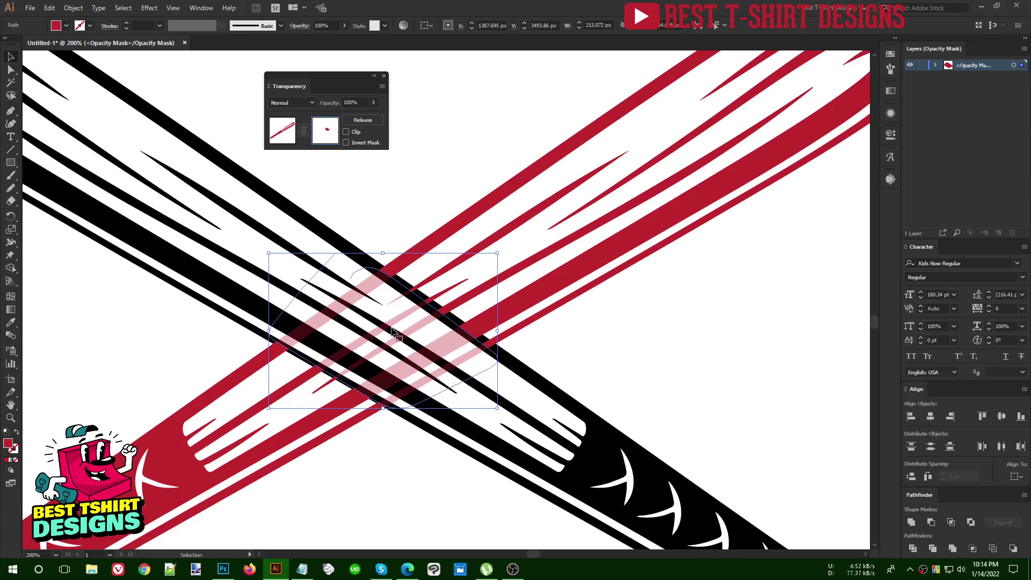
pyautogui.click(64, 27)
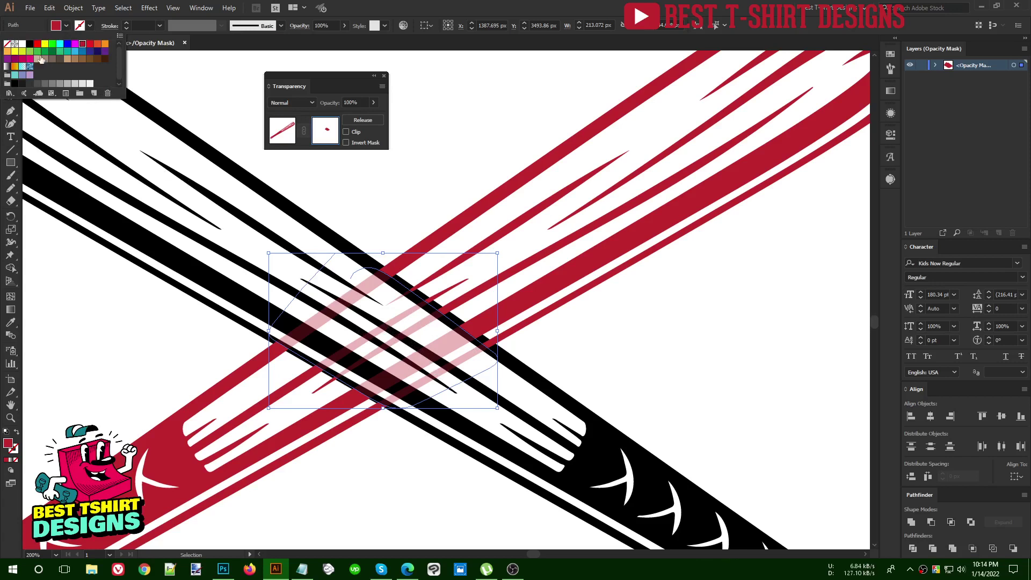
pyautogui.click(29, 44)
pyautogui.click(373, 209)
pyautogui.click(373, 208)
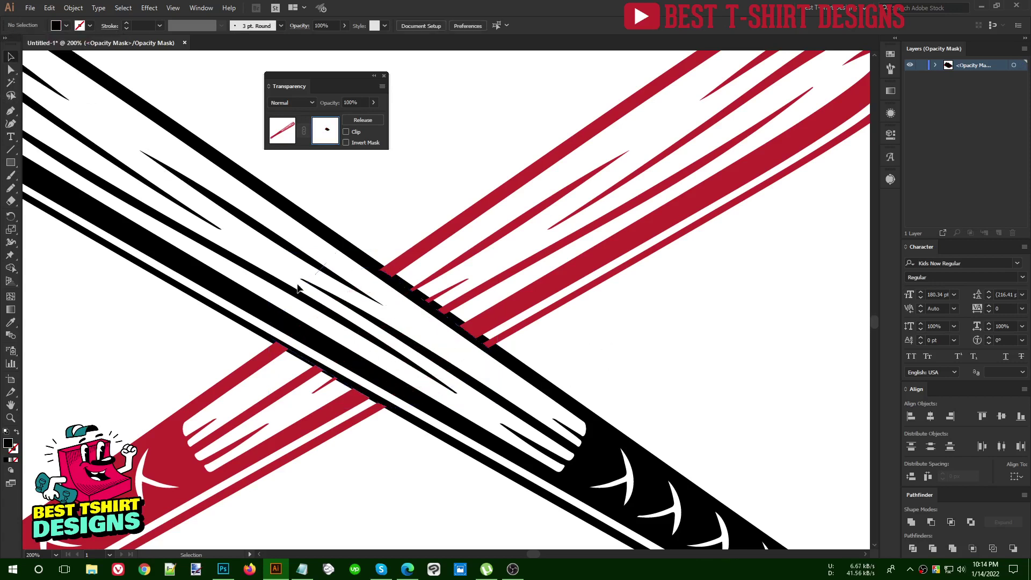
# Return from the opacity mask to the artwork and fill the masked red bat with black
pyautogui.click(283, 130)
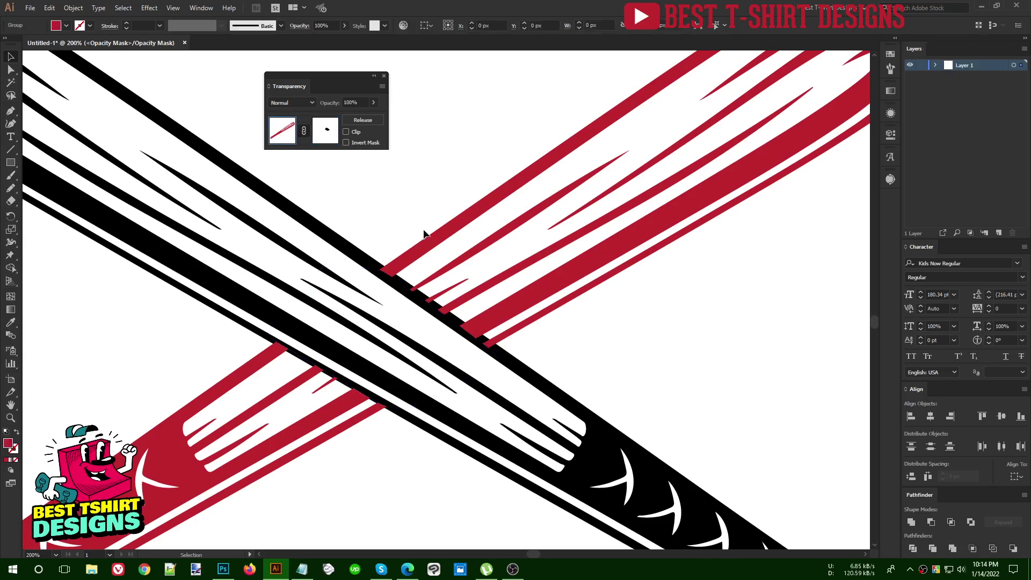
pyautogui.click(56, 26)
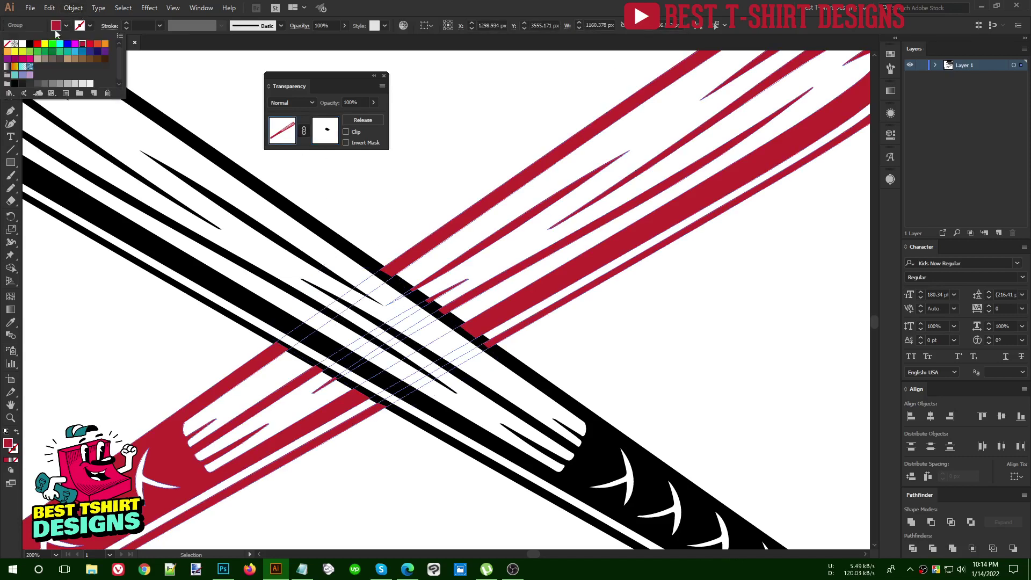
pyautogui.click(30, 43)
pyautogui.click(387, 201)
# Move the two crossed bats together down and to the left on the artboard, away from the erased bat
pyautogui.hotkey('ctrl', '-')
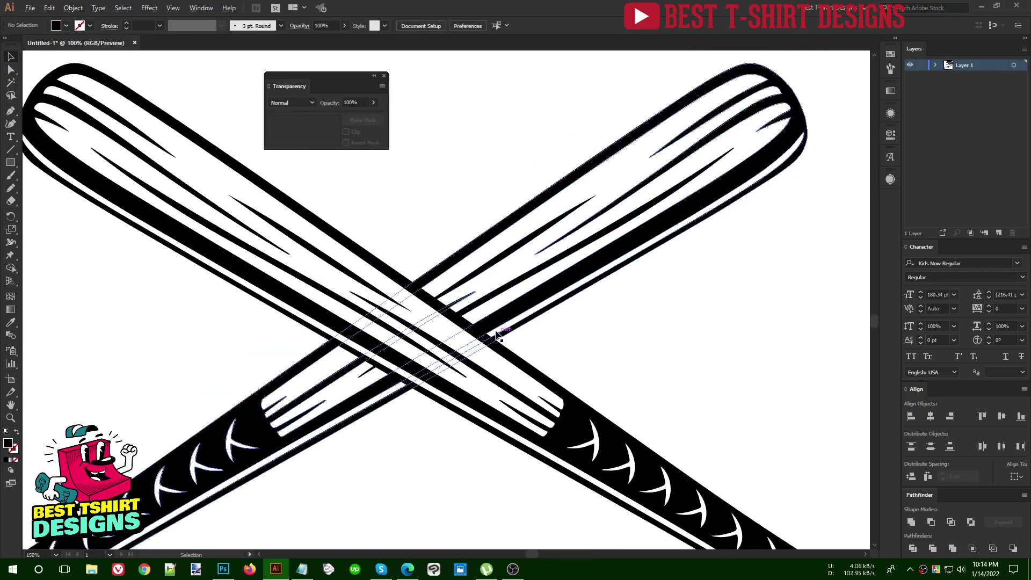
pyautogui.hotkey('ctrl', '-')
pyautogui.hotkey('ctrl', '-')
pyautogui.moveTo(537, 453); pyautogui.dragTo(374, 258)
pyautogui.hotkey('ctrl', '-')
pyautogui.hotkey('ctrl', '-')
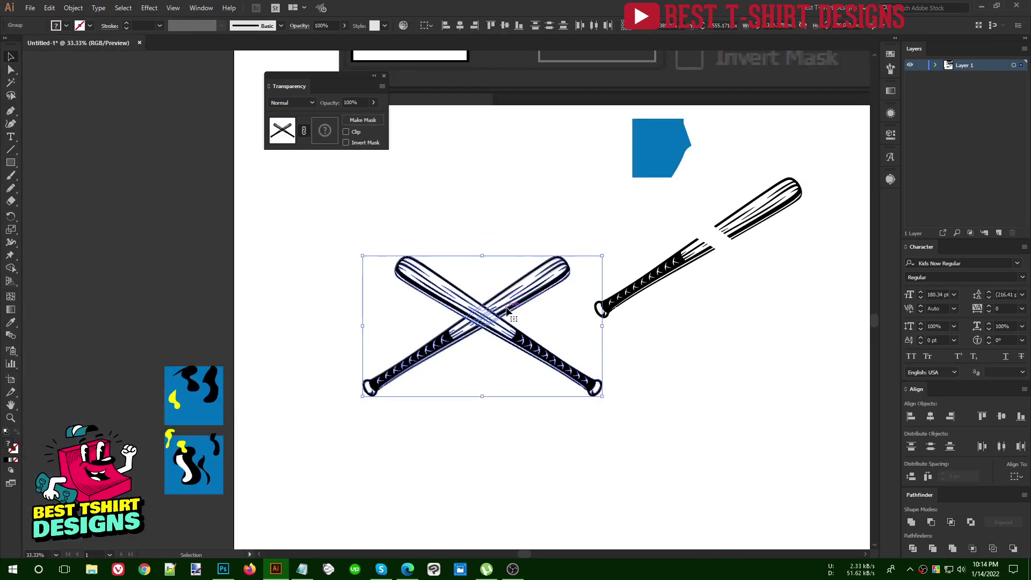
pyautogui.moveTo(507, 311); pyautogui.dragTo(466, 366)
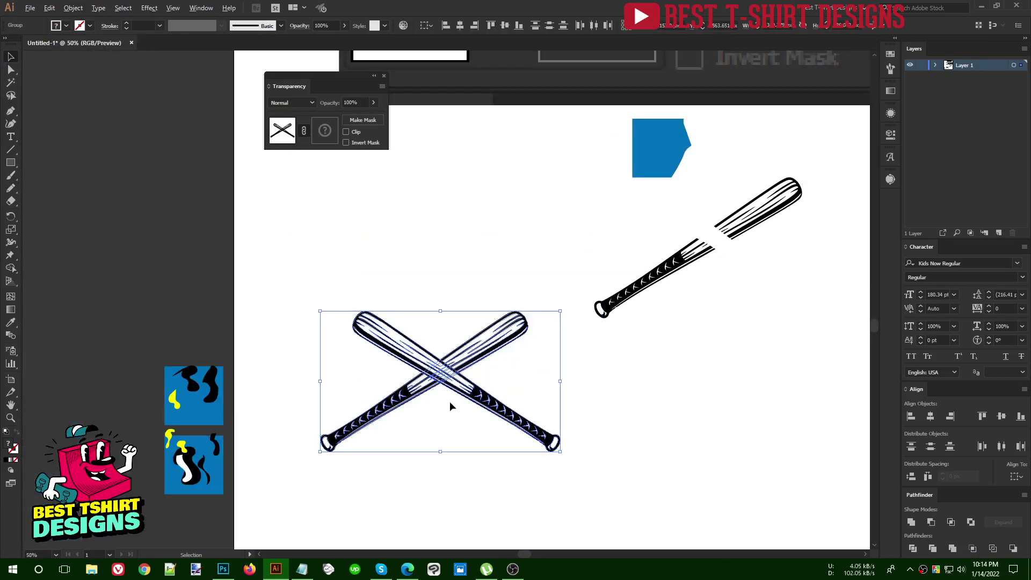
# Open the masked bat's opacity mask and try shifting its black freehand shape away from the overlap
pyautogui.scroll(2, 450, 402)
pyautogui.click(541, 338)
pyautogui.click(430, 367)
pyautogui.scroll(3, 430, 367)
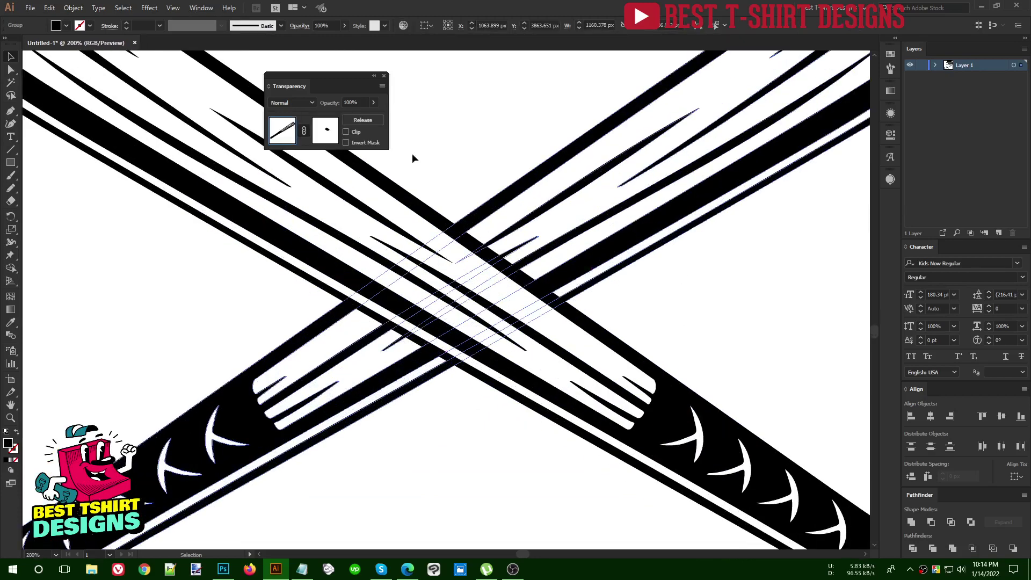
pyautogui.click(325, 132)
pyautogui.moveTo(265, 295); pyautogui.dragTo(445, 350)
# Undo the mask shape's displacement and return from the opacity mask to the artwork with nothing selected
pyautogui.hotkey('ctrl', 'z')
pyautogui.hotkey('ctrl', 'z')
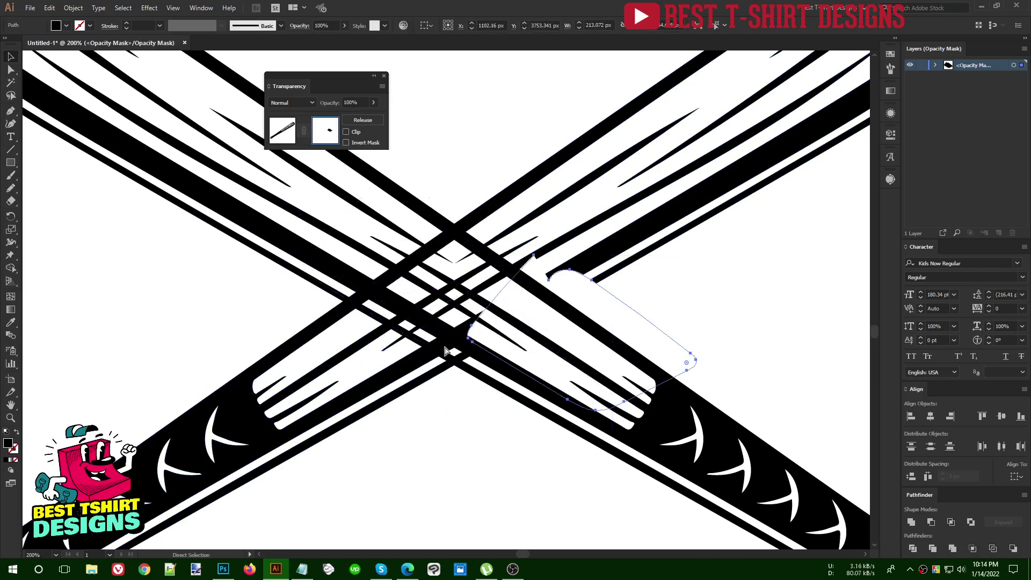
pyautogui.hotkey('ctrl', 'shift', 'z')
pyautogui.press('v')
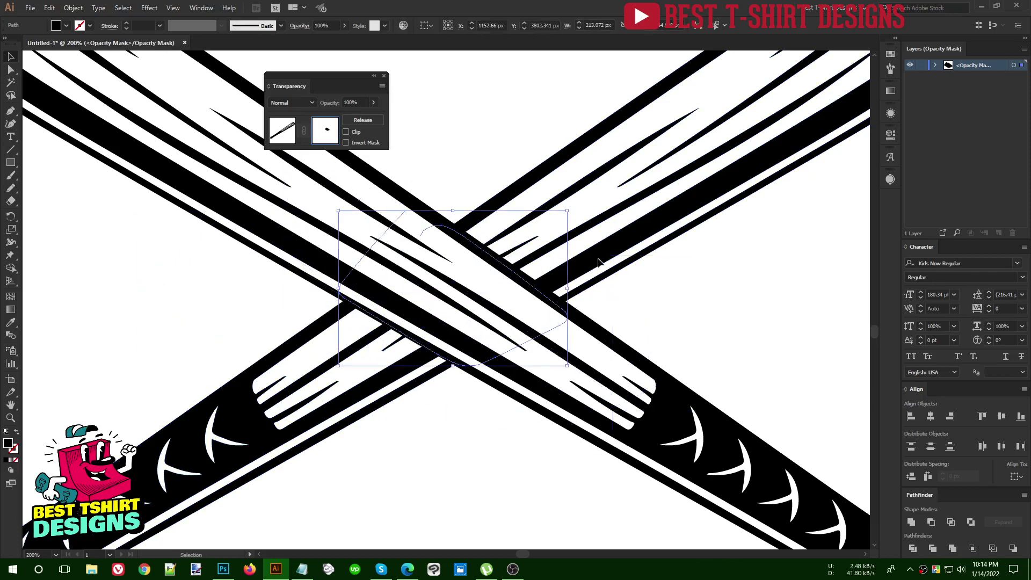
pyautogui.click(647, 303)
pyautogui.scroll(-3, 391, 307)
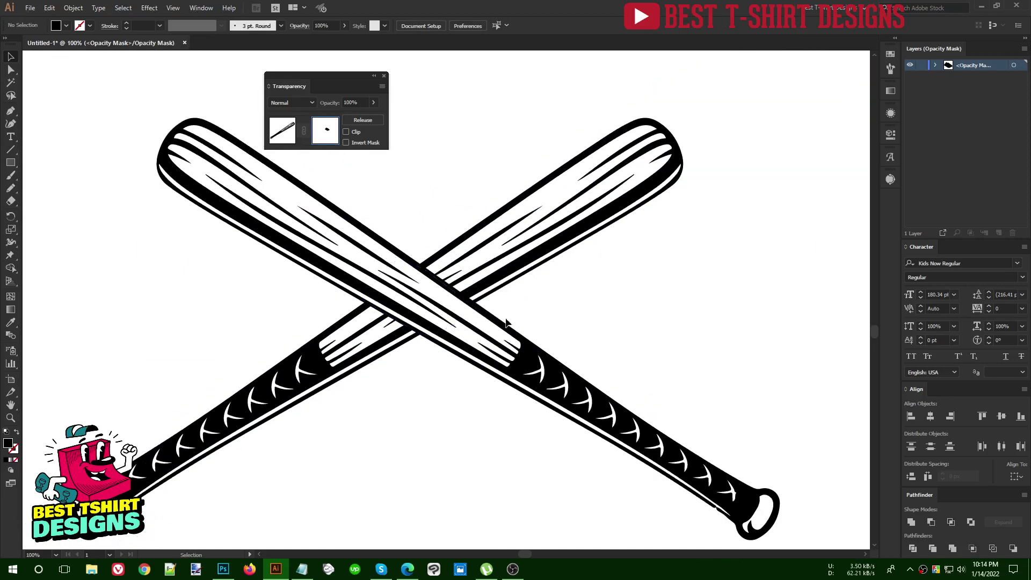
pyautogui.click(279, 129)
pyautogui.click(436, 225)
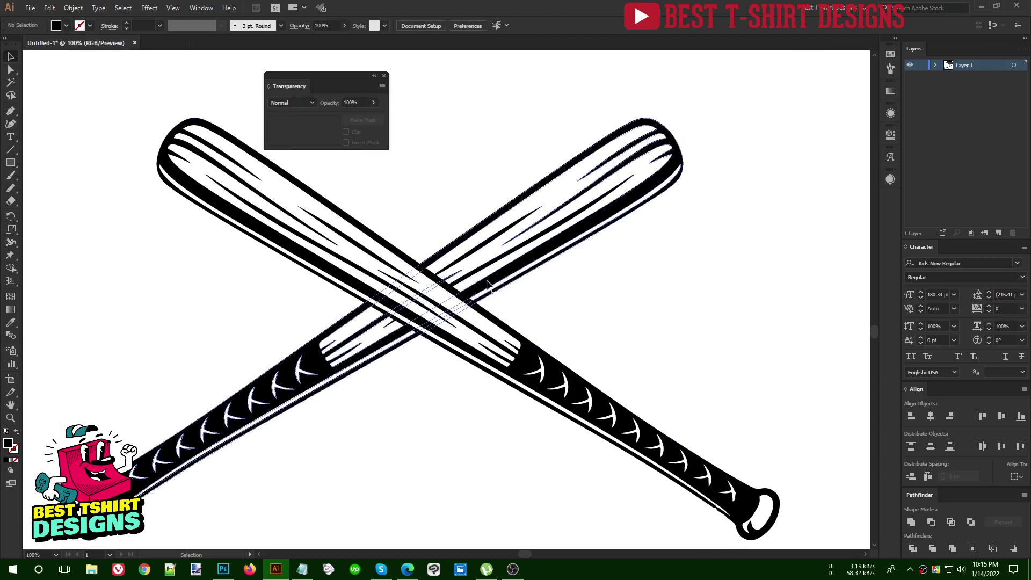
# Rotate the unmasked front bat clockwise to a steeper angle across the masked bat
pyautogui.scroll(3, 440, 322)
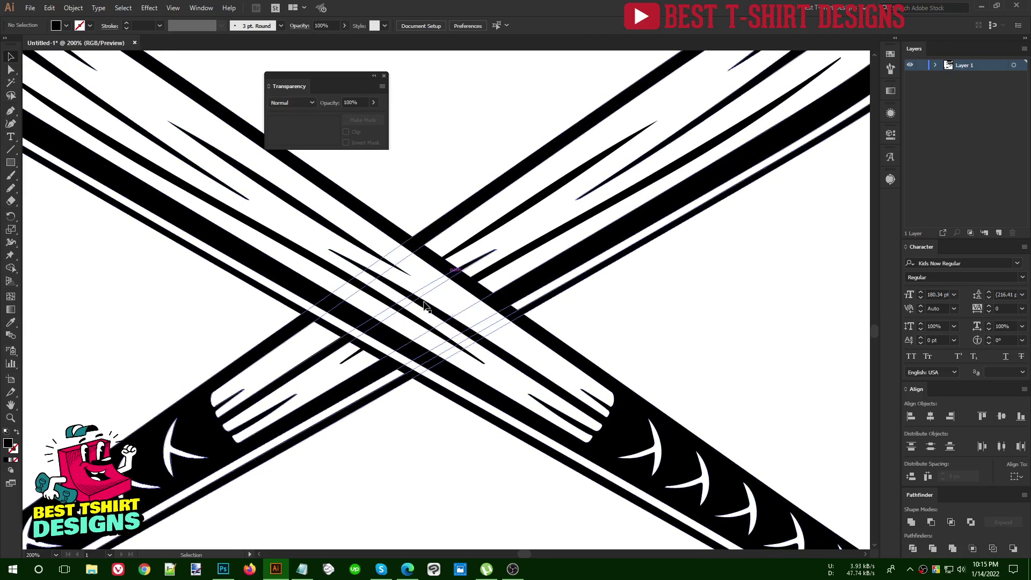
pyautogui.hotkey('ctrl', '-')
pyautogui.hotkey('ctrl', '-')
pyautogui.hotkey('ctrl', '-')
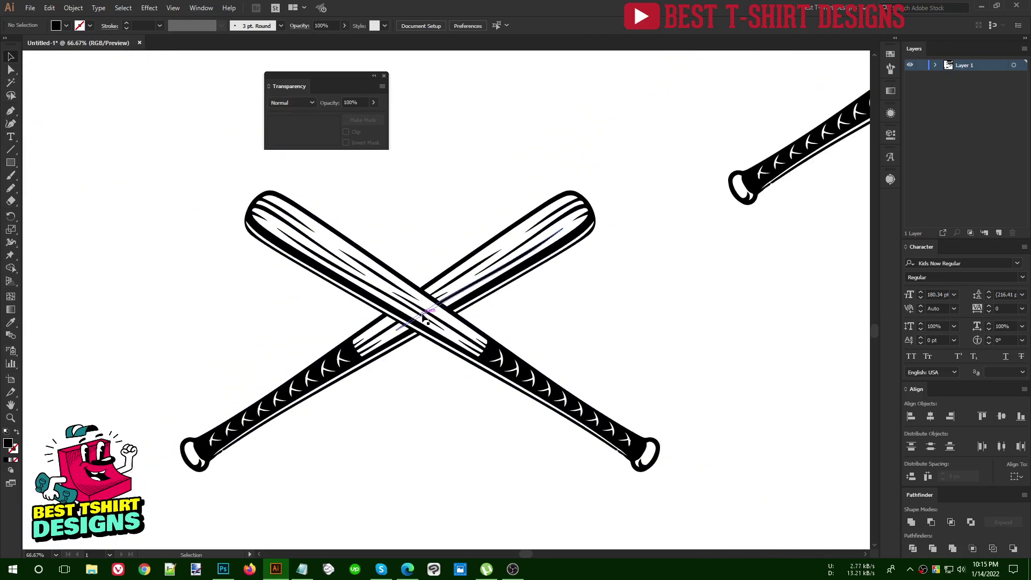
pyautogui.moveTo(354, 287); pyautogui.dragTo(676, 469)
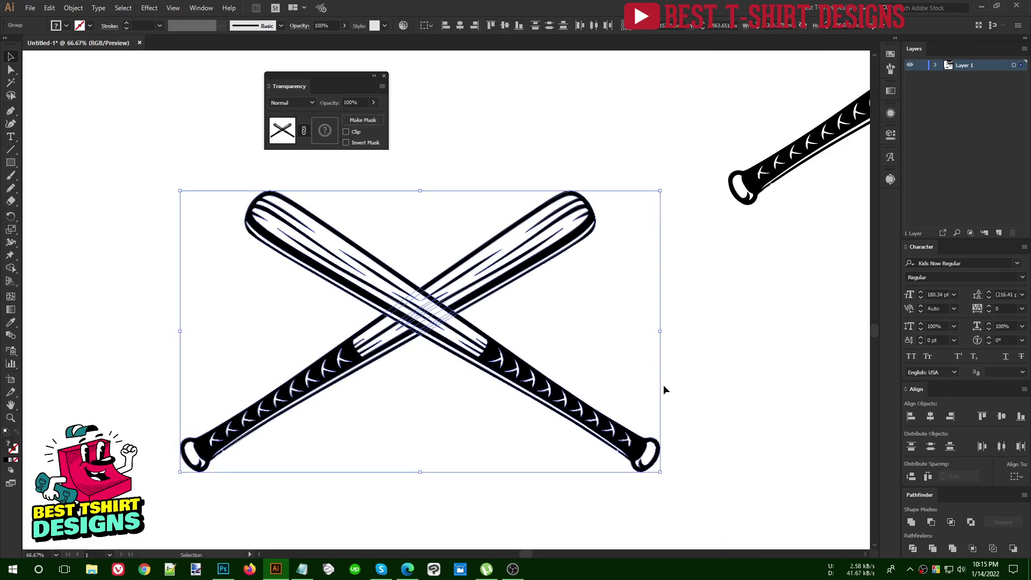
pyautogui.moveTo(693, 503)
pyautogui.mouseDown()
pyautogui.moveTo(693, 492)
pyautogui.moveTo(212, 236)
pyautogui.moveTo(133, 143)
pyautogui.moveTo(686, 511)
pyautogui.mouseUp()
pyautogui.click(545, 359)
pyautogui.click(545, 386)
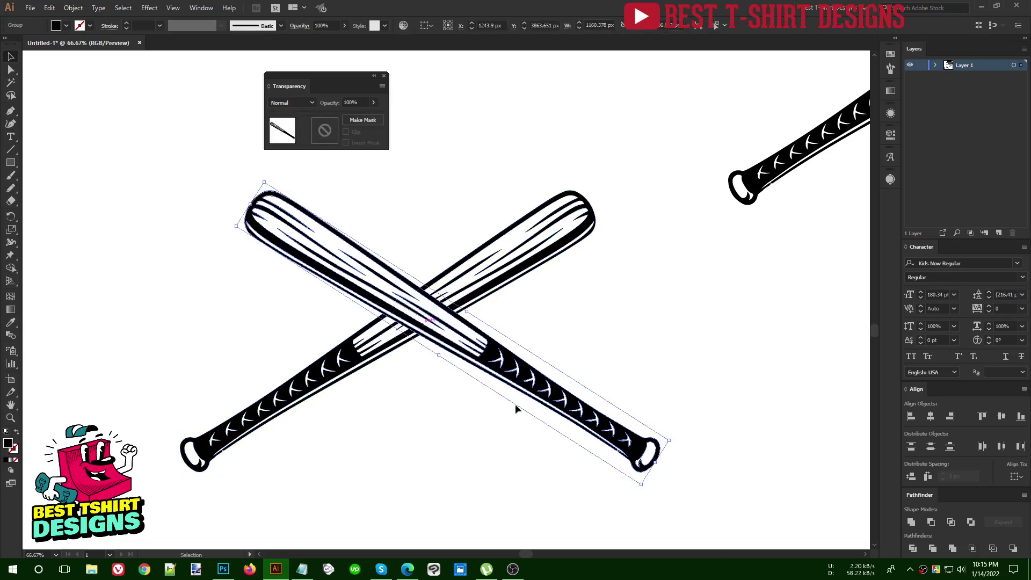
pyautogui.moveTo(658, 470); pyautogui.dragTo(656, 487)
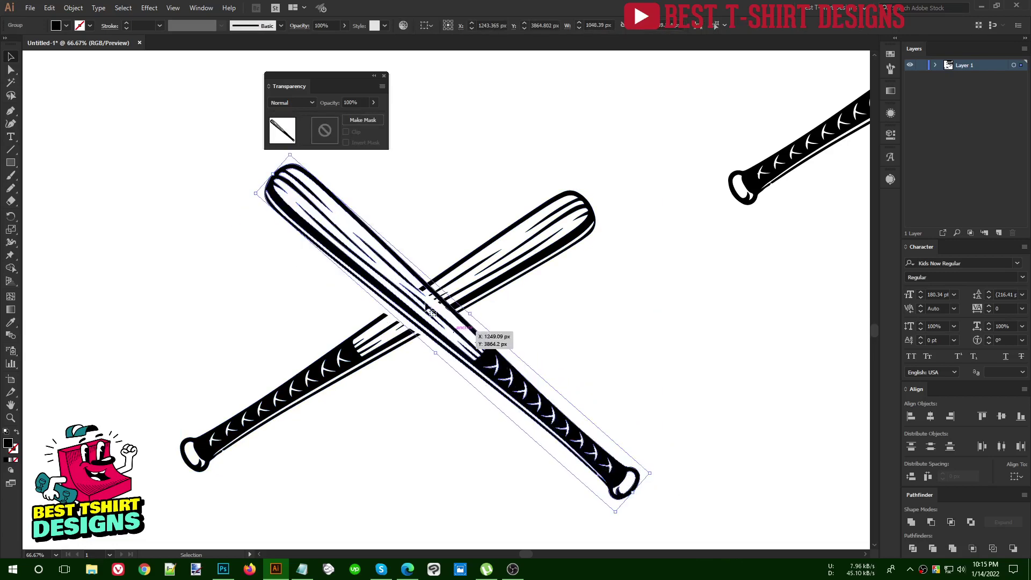
pyautogui.click(540, 312)
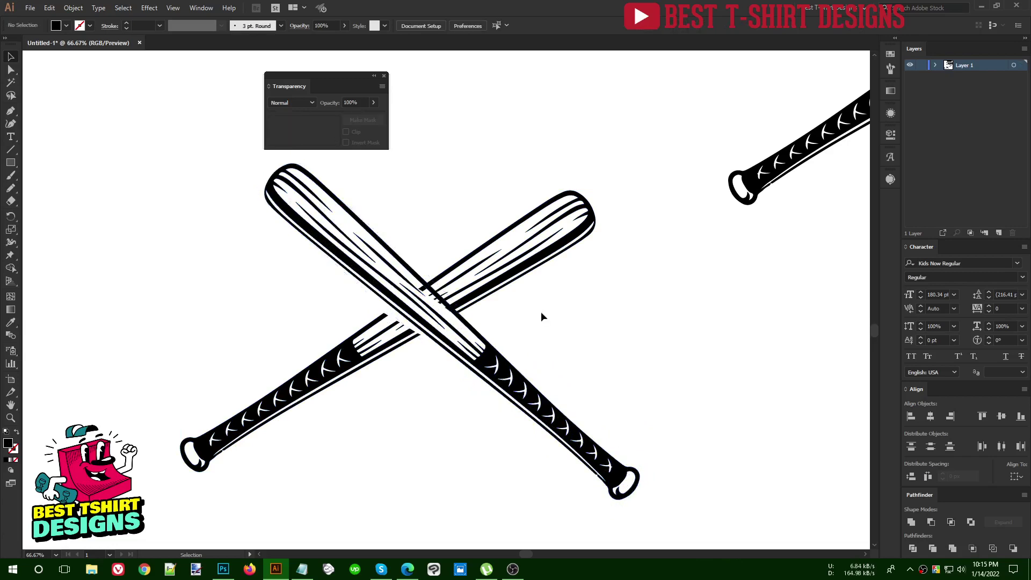
# Open the opacity mask of the bat lying behind and select the black freehand shape in it
pyautogui.hotkey('ctrl', '+')
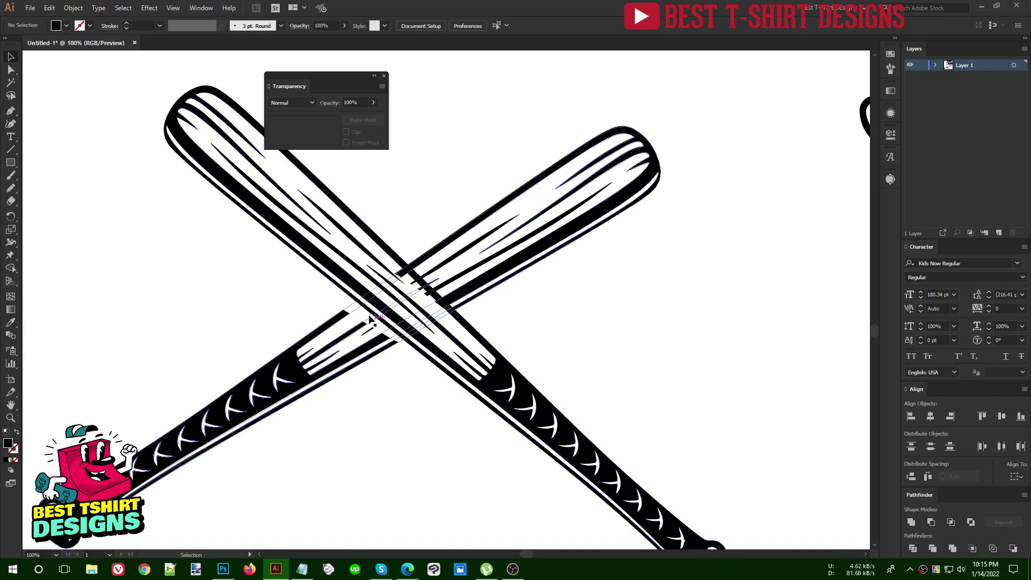
pyautogui.scroll(2, 357, 308)
pyautogui.scroll(1, 356, 308)
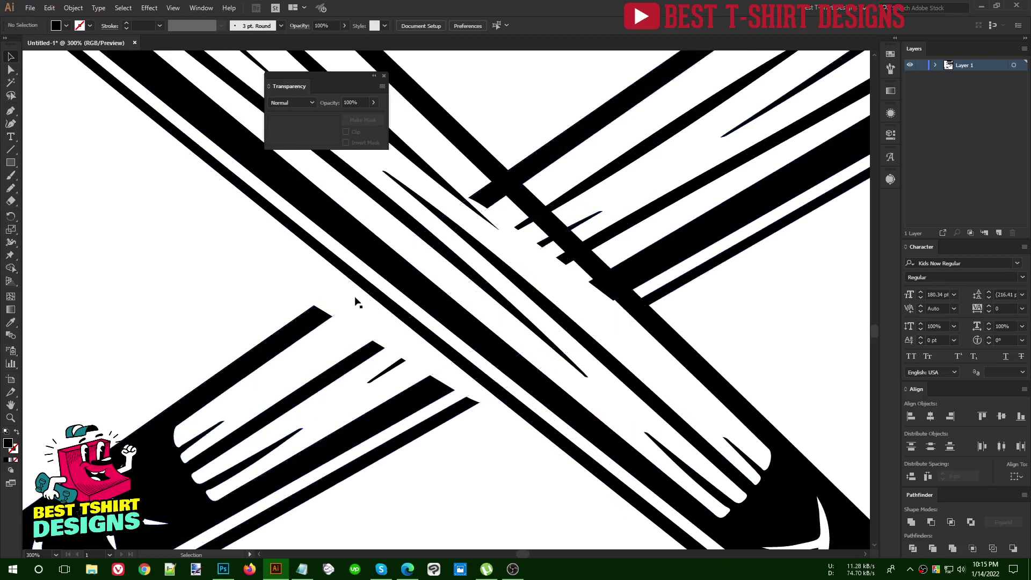
pyautogui.scroll(-3, 422, 348)
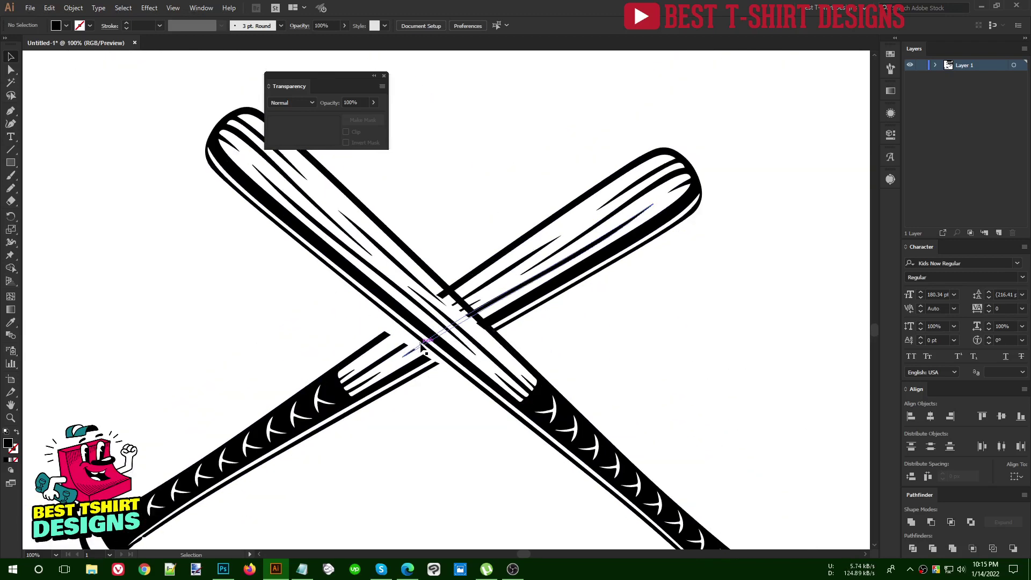
pyautogui.click(462, 280)
pyautogui.scroll(-1, 462, 280)
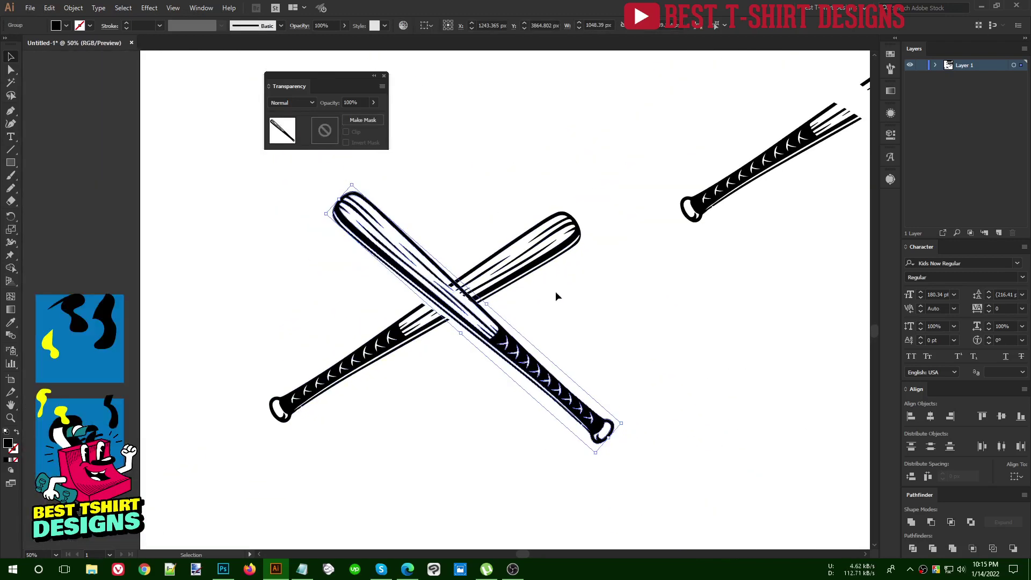
pyautogui.press('a')
pyautogui.press('v')
pyautogui.scroll(2, 438, 301)
pyautogui.scroll(2, 438, 300)
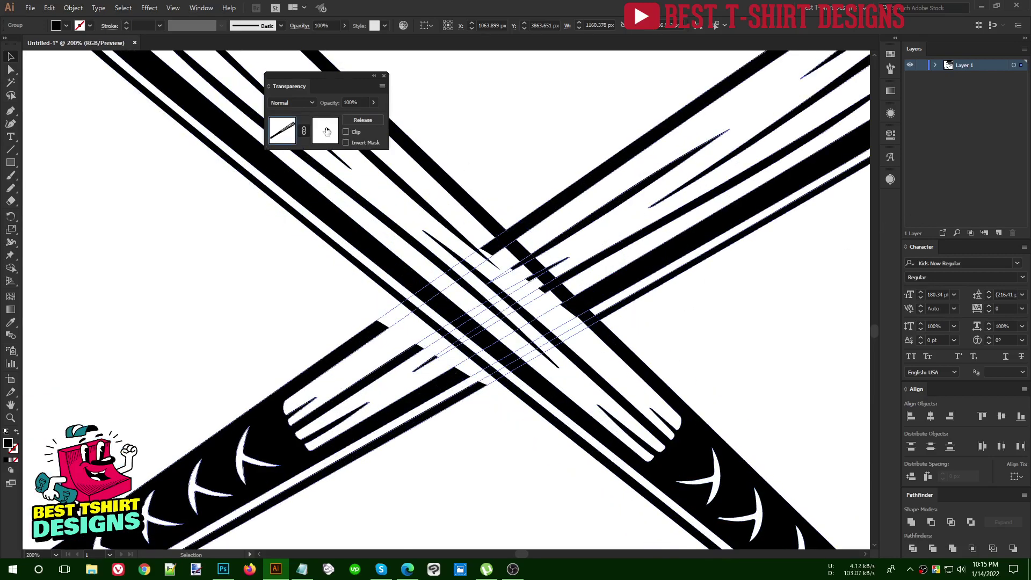
pyautogui.click(327, 131)
pyautogui.click(528, 315)
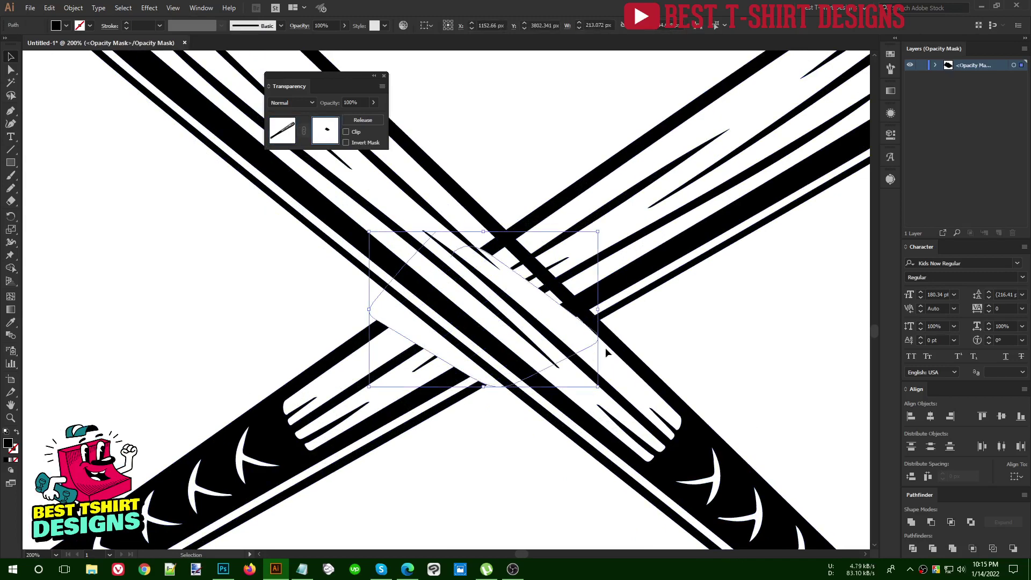
# Rotate and reposition the mask shape to fit the front bat's new angle at the overlap, then return to the artwork
pyautogui.moveTo(605, 391); pyautogui.dragTo(623, 432)
pyautogui.moveTo(524, 323); pyautogui.dragTo(546, 314)
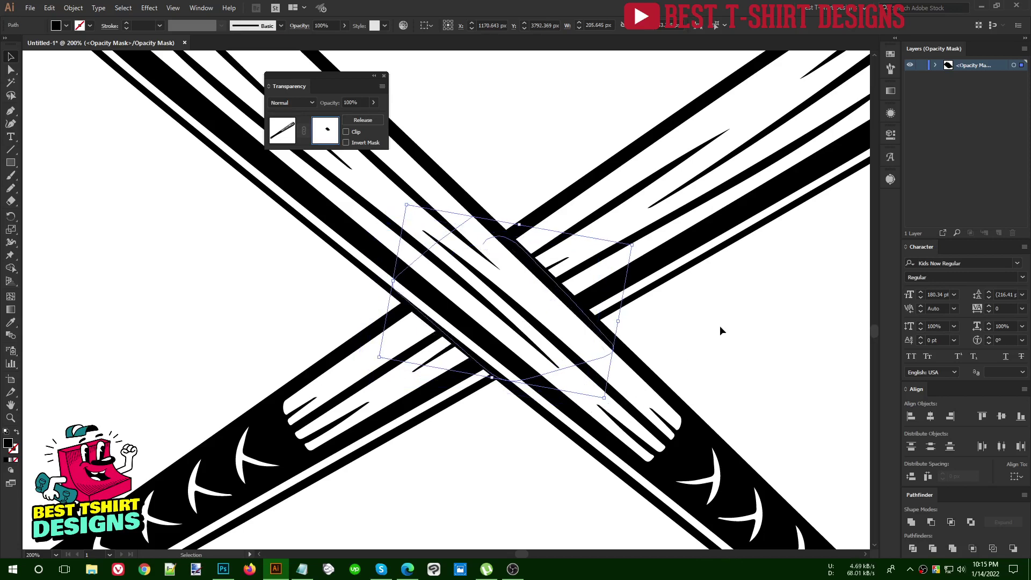
pyautogui.click(557, 306)
pyautogui.hotkey('ctrl', '-')
pyautogui.hotkey('ctrl', '-')
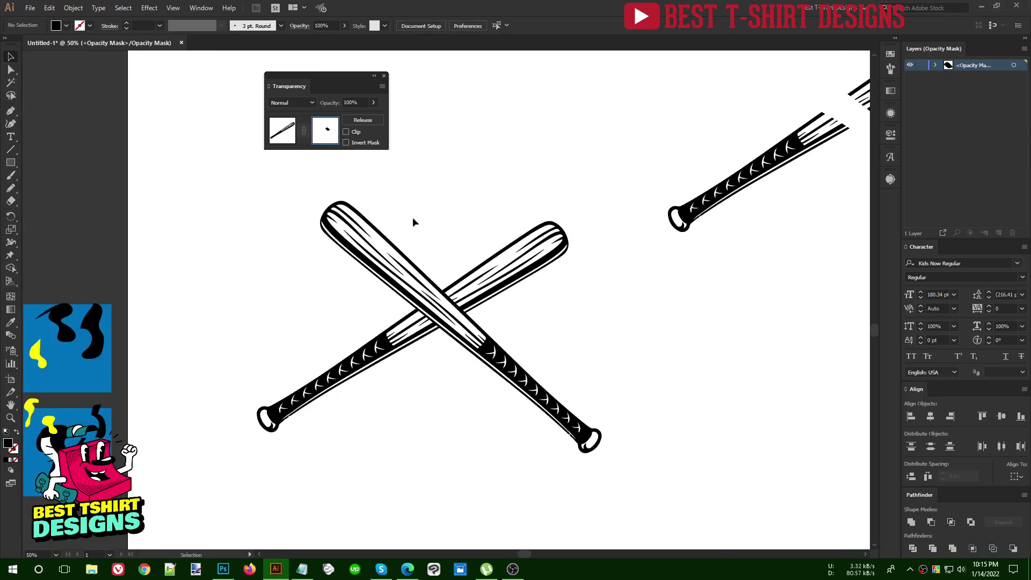
pyautogui.click(290, 129)
pyautogui.click(284, 269)
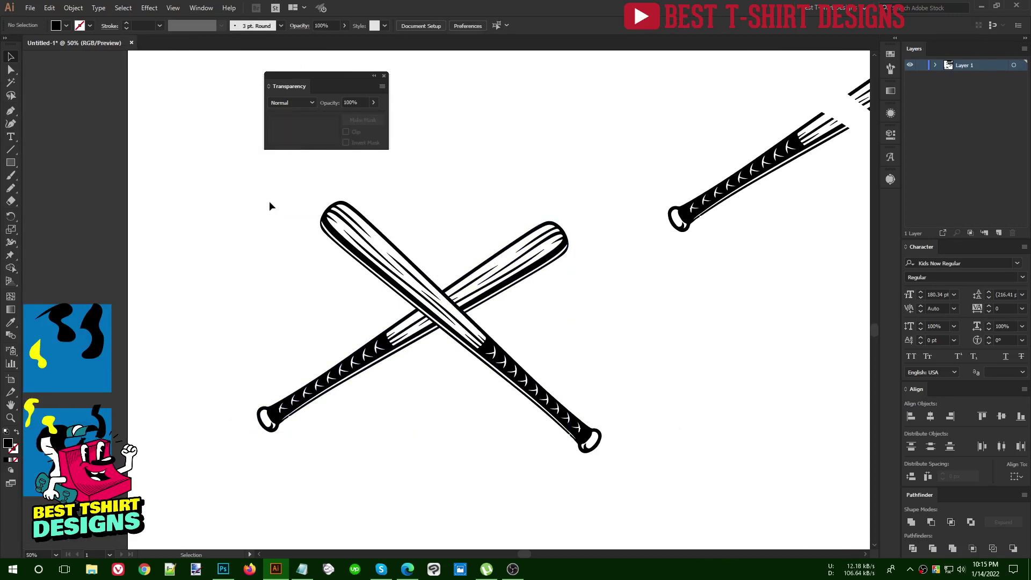
# Move the floating Transparency panel closer to the crossed bats
pyautogui.moveTo(269, 206); pyautogui.dragTo(640, 473)
pyautogui.click(559, 362)
pyautogui.scroll(-2, 427, 353)
pyautogui.scroll(1, 484, 339)
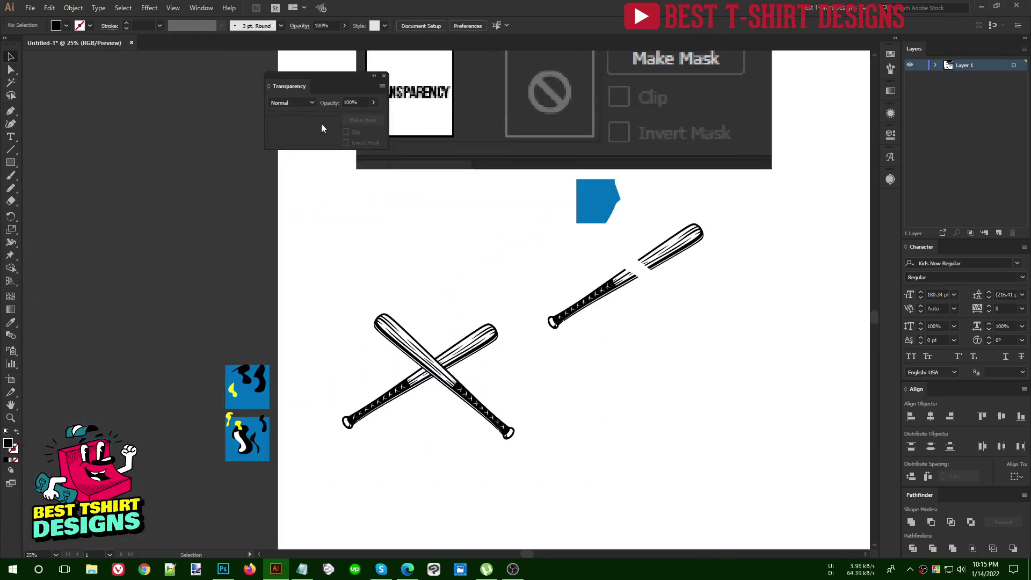
pyautogui.moveTo(324, 84); pyautogui.dragTo(461, 208)
pyautogui.scroll(2, 434, 298)
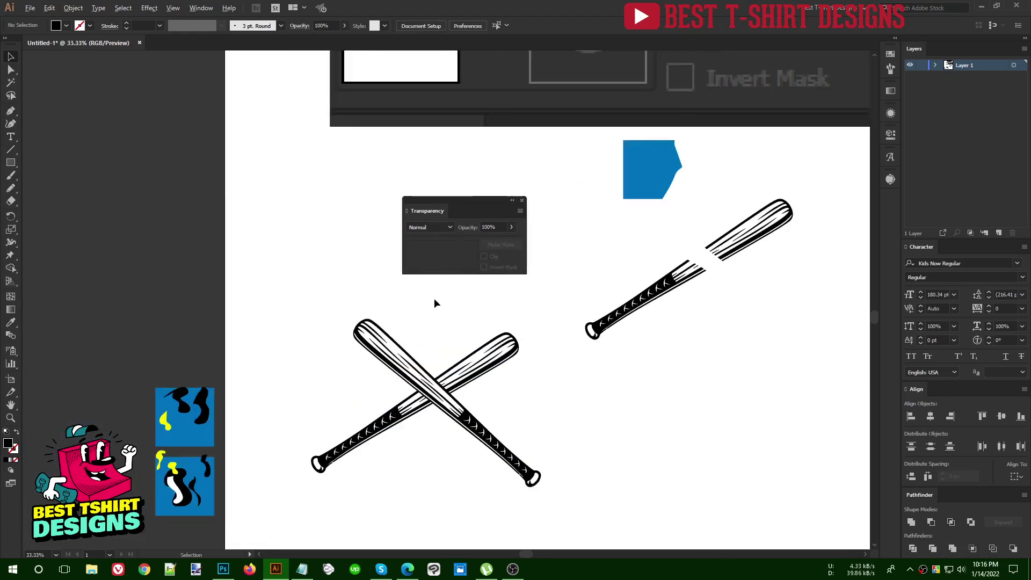
pyautogui.scroll(-2, 434, 304)
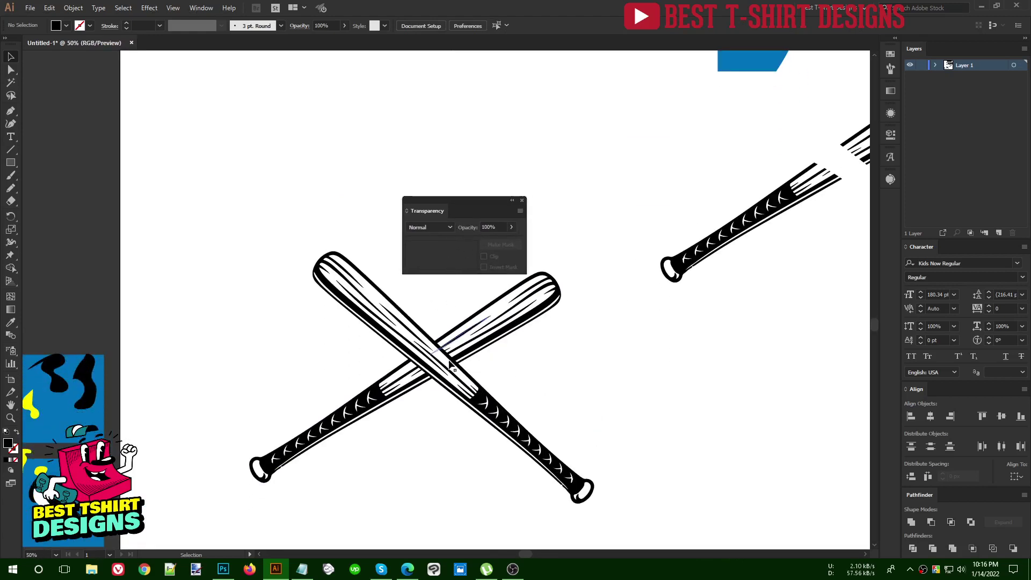
pyautogui.scroll(-2, 459, 380)
pyautogui.scroll(3, 459, 380)
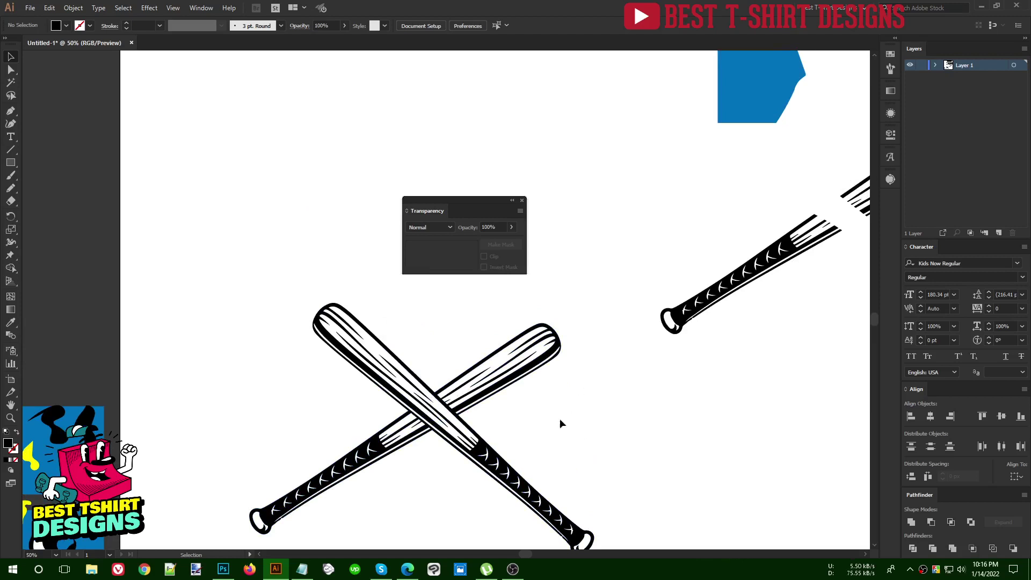
pyautogui.moveTo(560, 420); pyautogui.dragTo(586, 373)
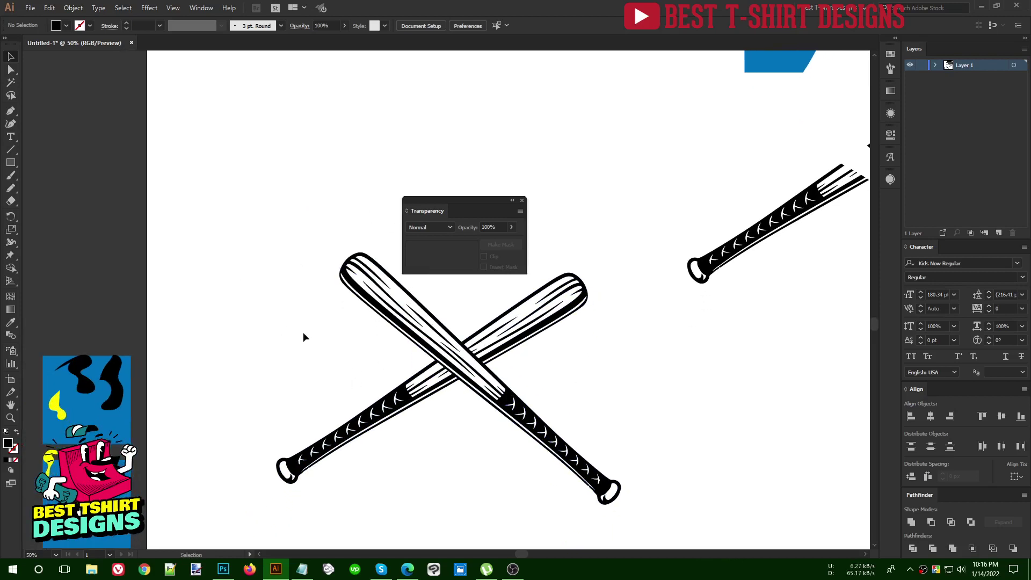
pyautogui.moveTo(303, 332); pyautogui.dragTo(560, 430)
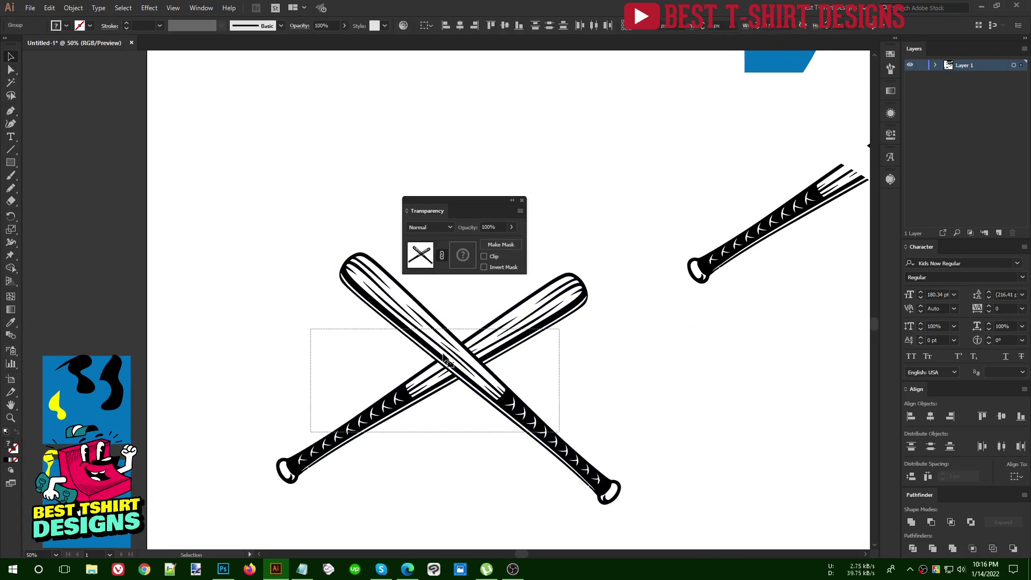
pyautogui.click(545, 381)
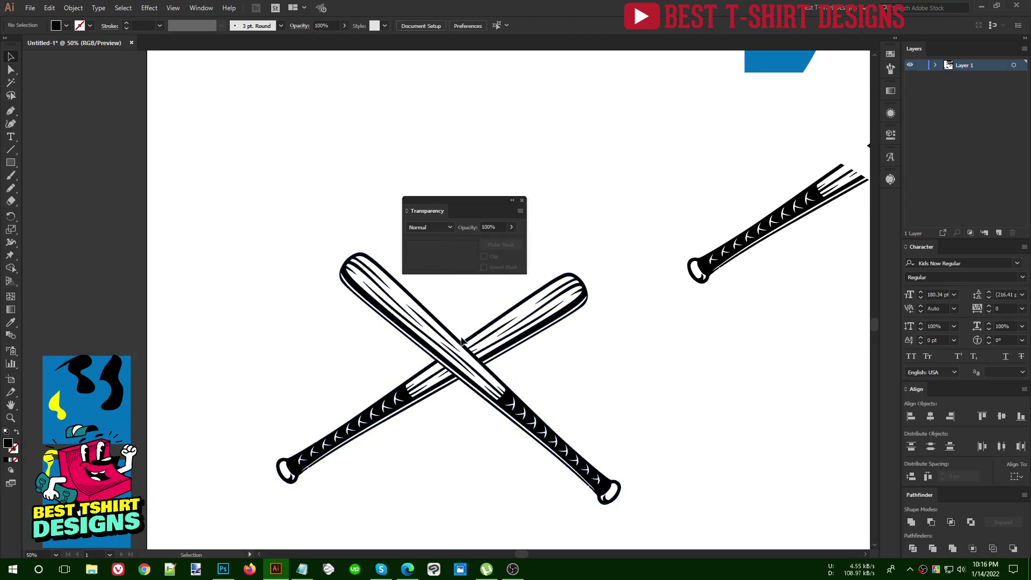
# Add an opacity mask to the front bat, draw a black freehand Pencil shape in it over the barrel, and return to the artwork
pyautogui.click(461, 342)
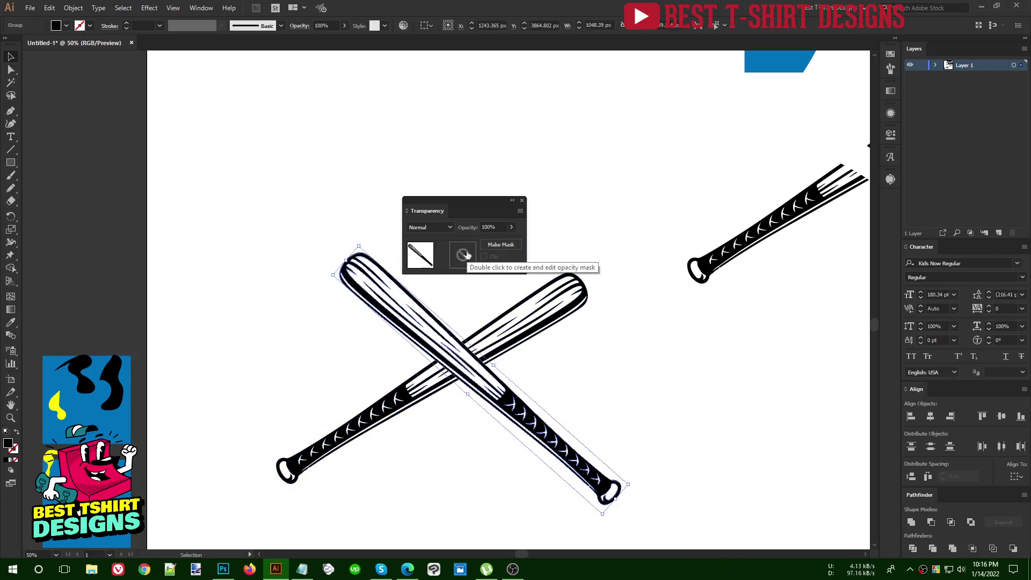
pyautogui.doubleClick(462, 255)
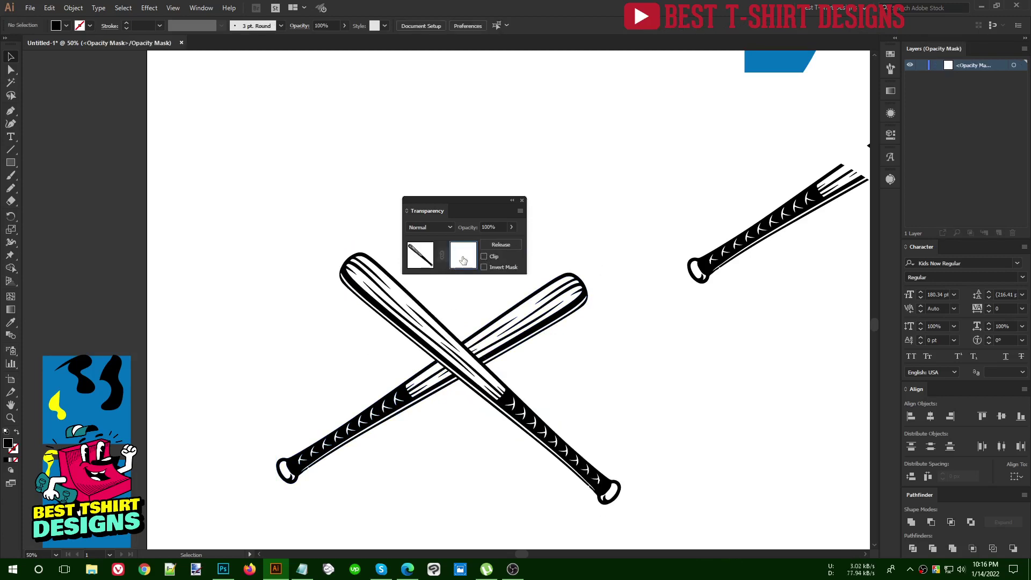
pyautogui.press('n')
pyautogui.moveTo(456, 316)
pyautogui.mouseDown()
pyautogui.moveTo(431, 301)
pyautogui.moveTo(352, 336)
pyautogui.mouseUp()
pyautogui.moveTo(389, 295)
pyautogui.mouseDown()
pyautogui.moveTo(440, 296)
pyautogui.moveTo(365, 316)
pyautogui.moveTo(363, 302)
pyautogui.moveTo(304, 310)
pyautogui.mouseUp()
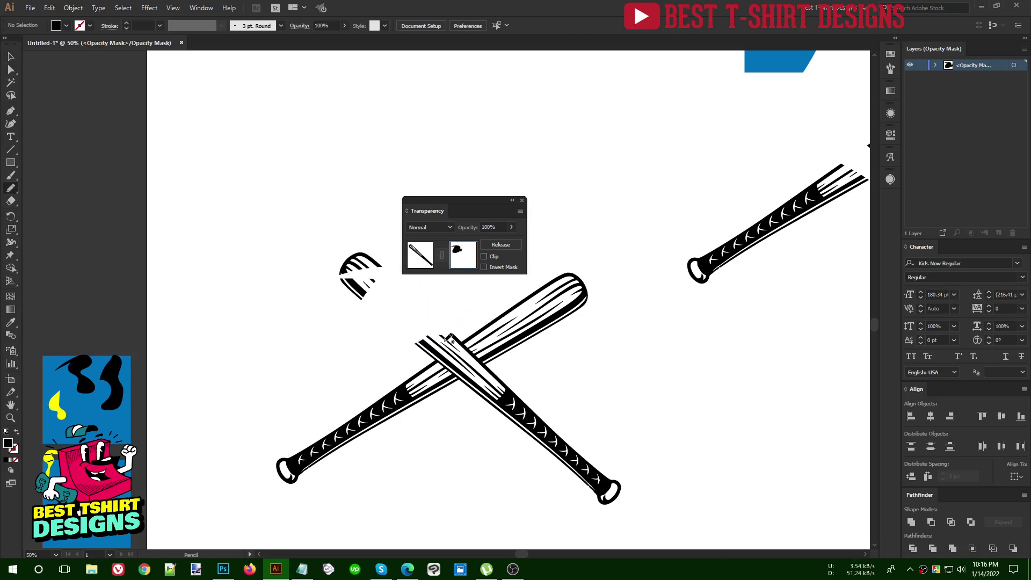
pyautogui.press('v')
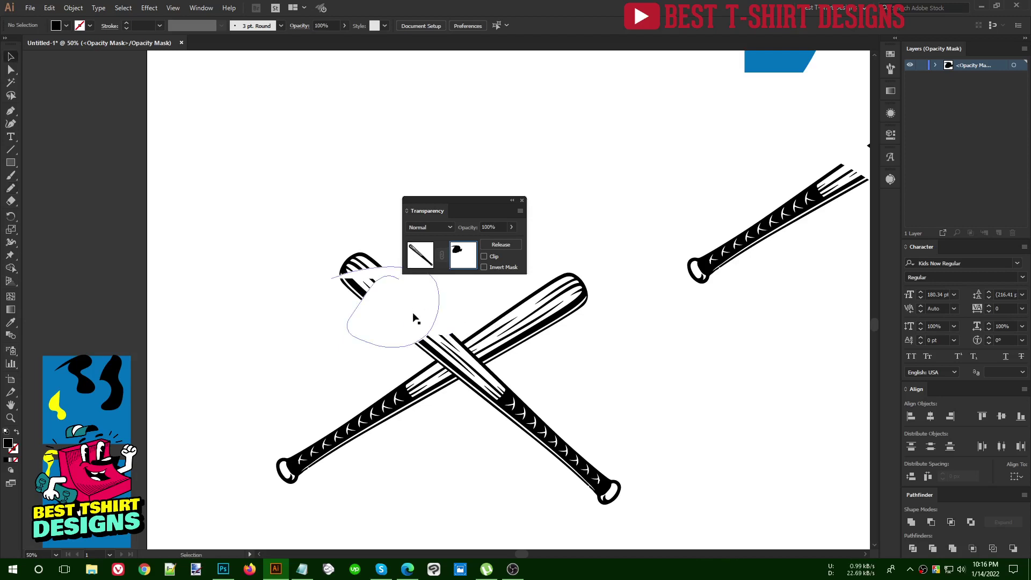
pyautogui.click(422, 256)
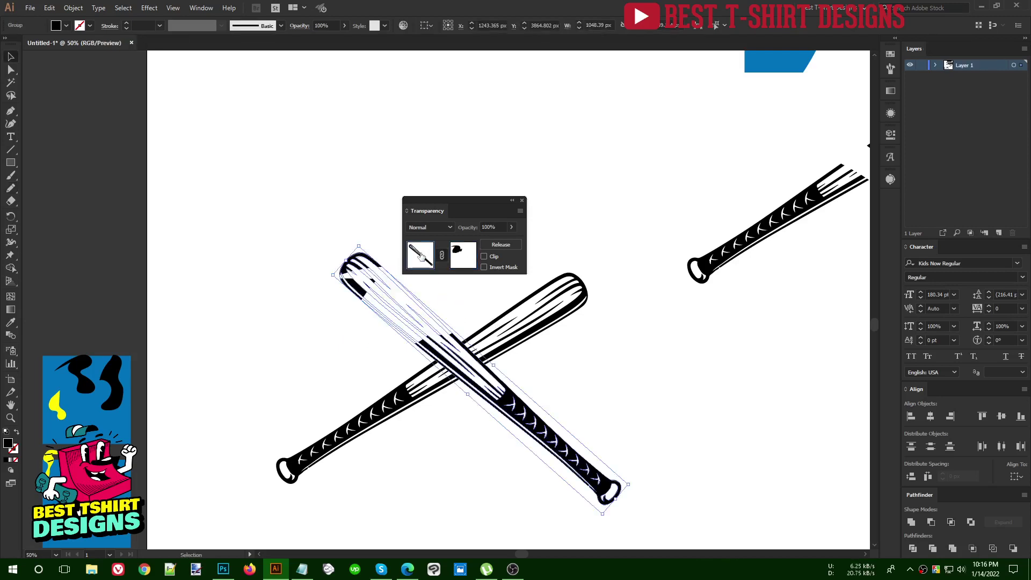
# Examine the hidden sections of the two masked crossed bats alongside the erased bat
pyautogui.moveTo(250, 273); pyautogui.dragTo(636, 466)
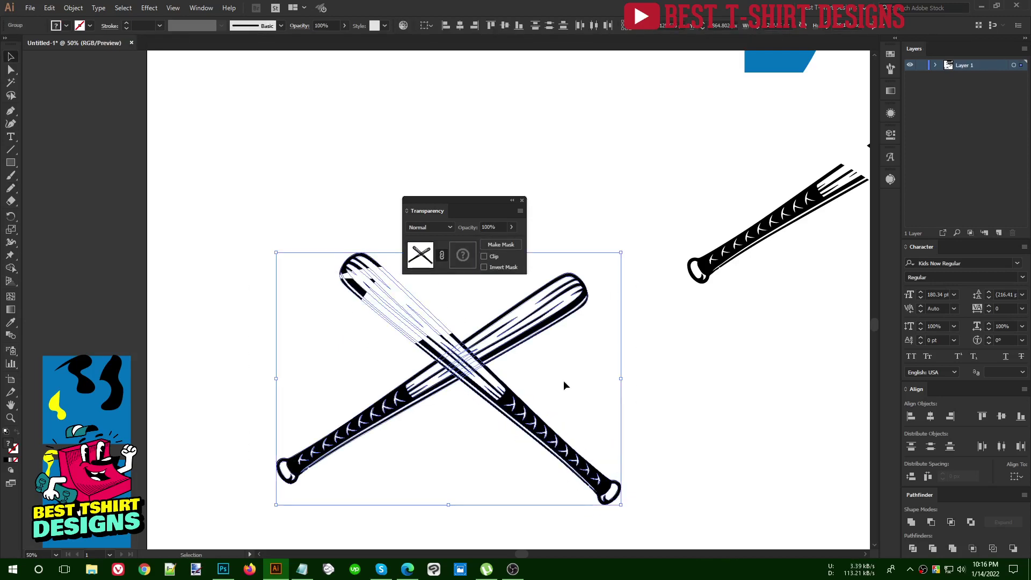
pyautogui.click(564, 385)
pyautogui.moveTo(617, 534); pyautogui.dragTo(276, 280)
pyautogui.click(578, 353)
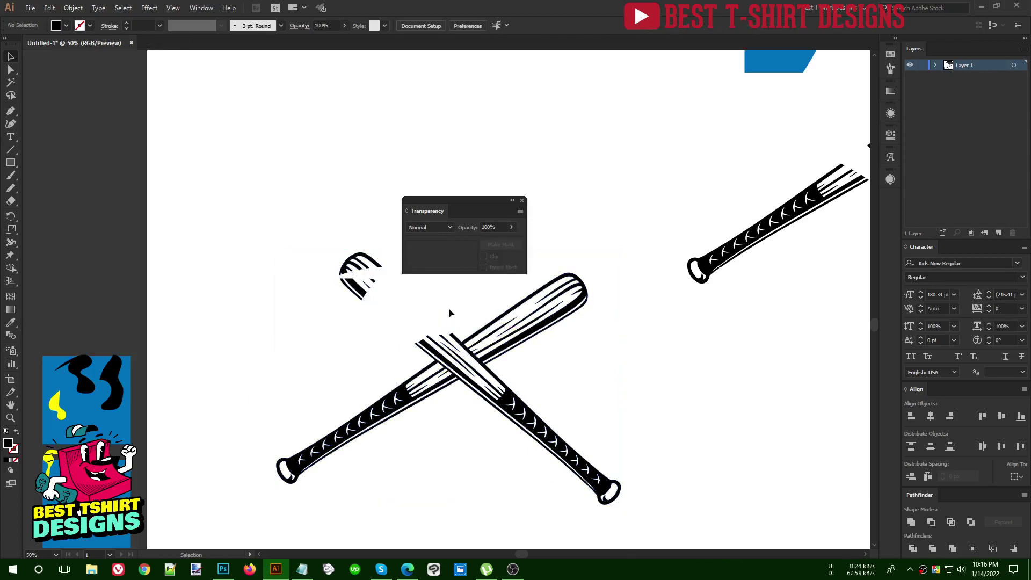
pyautogui.scroll(-1, 449, 308)
pyautogui.scroll(-1, 449, 307)
pyautogui.scroll(4, 574, 354)
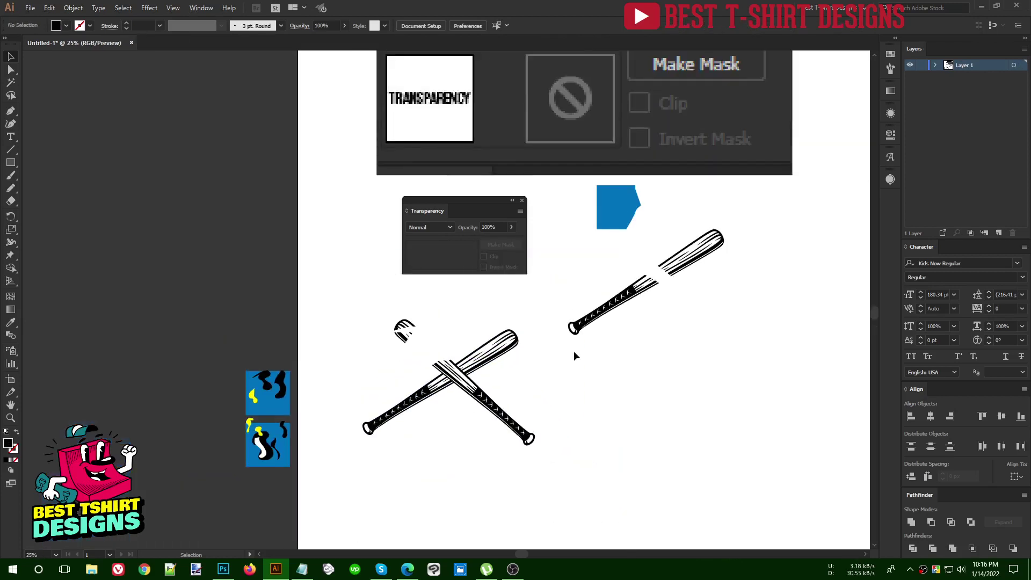
pyautogui.scroll(-4, 537, 344)
pyautogui.hscroll(3, 537, 344)
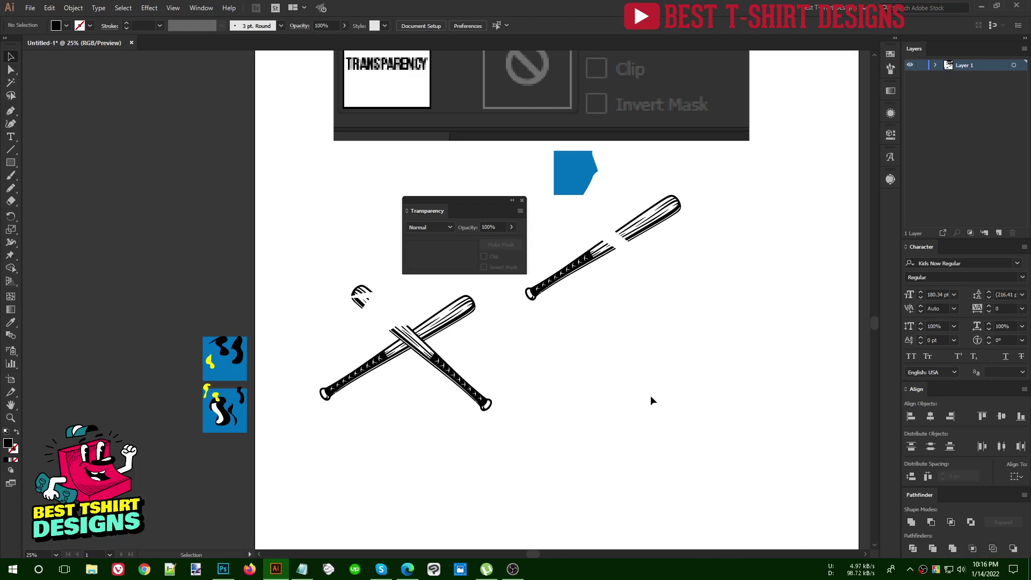